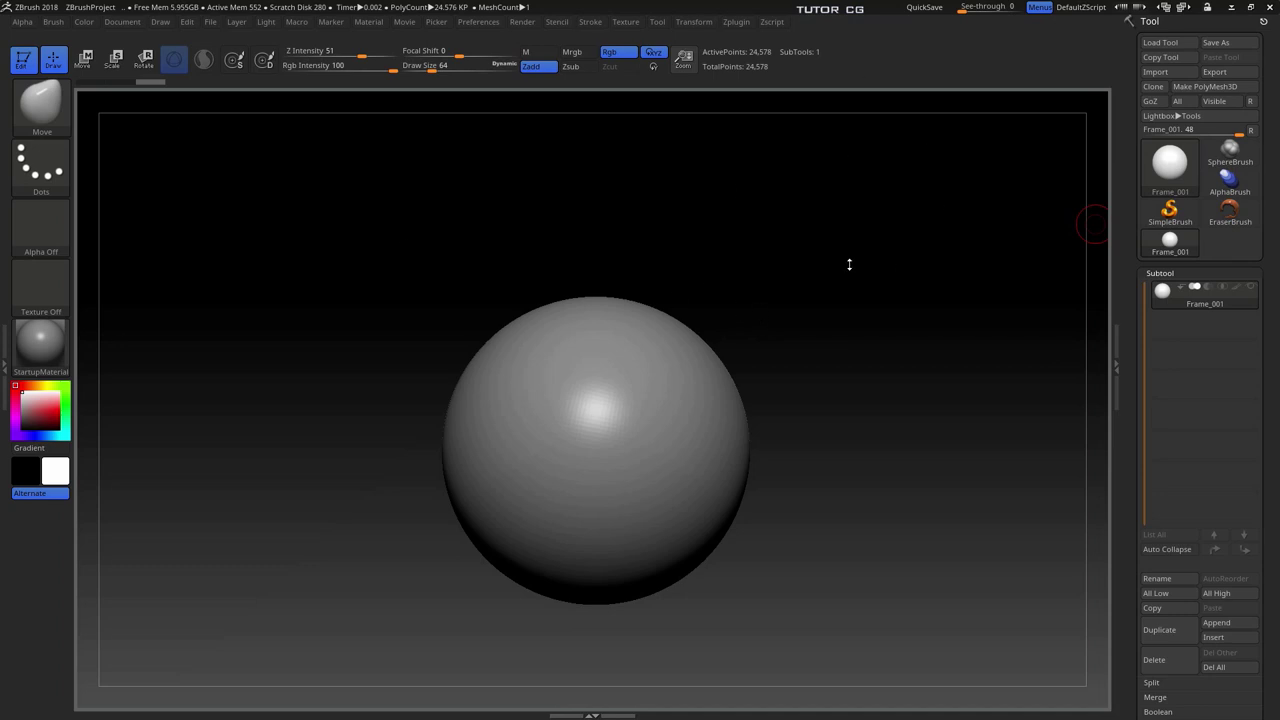
# Rotate the sphere, set Draw Size to 263, sculpt a test bump, then smooth it away.
pyautogui.moveTo(768, 314)
pyautogui.mouseDown()
pyautogui.moveTo(763, 374)
pyautogui.moveTo(744, 309)
pyautogui.mouseUp()
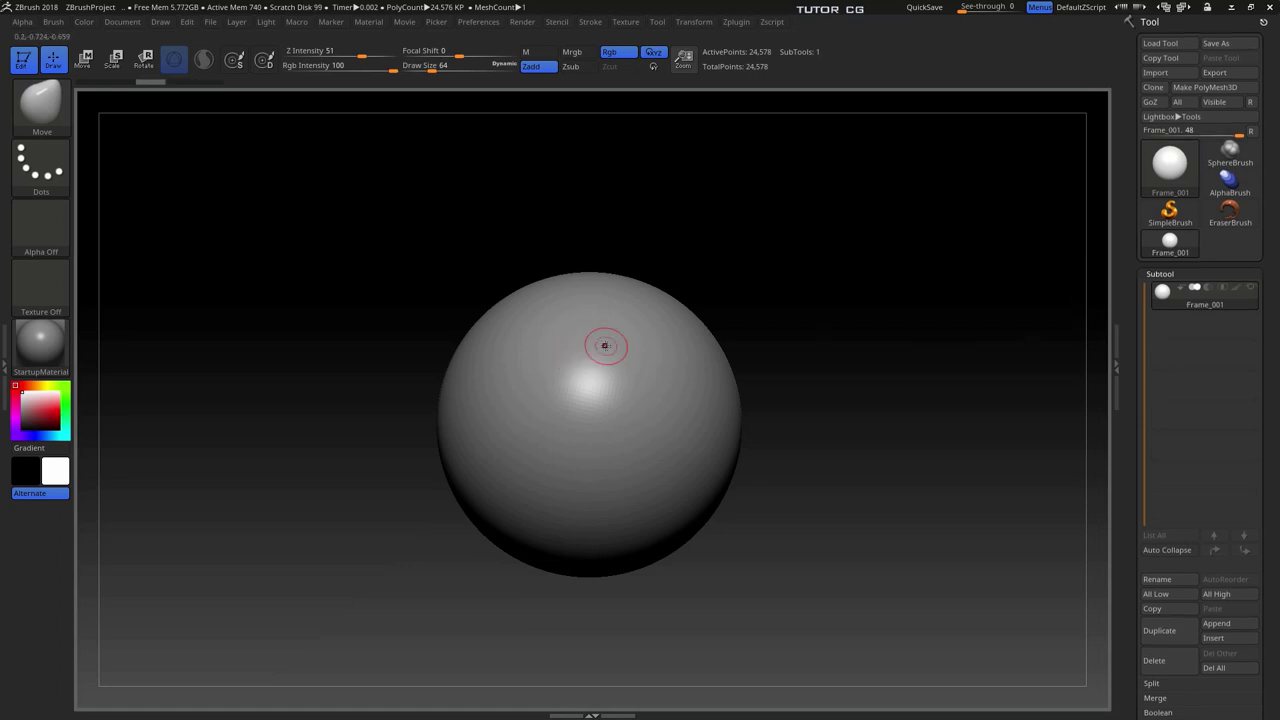
pyautogui.press('s')
pyautogui.moveTo(605, 345); pyautogui.dragTo(639, 350)
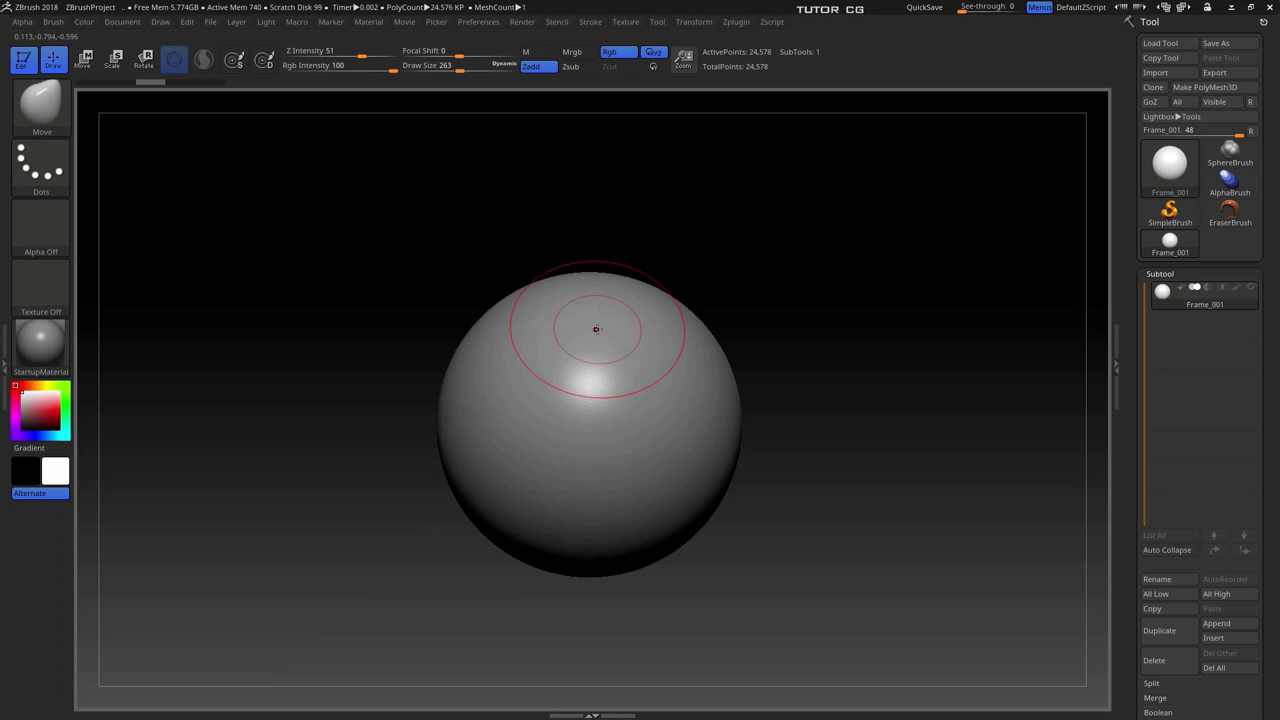
pyautogui.moveTo(597, 329)
pyautogui.mouseDown()
pyautogui.moveTo(618, 305)
pyautogui.moveTo(607, 321)
pyautogui.mouseUp()
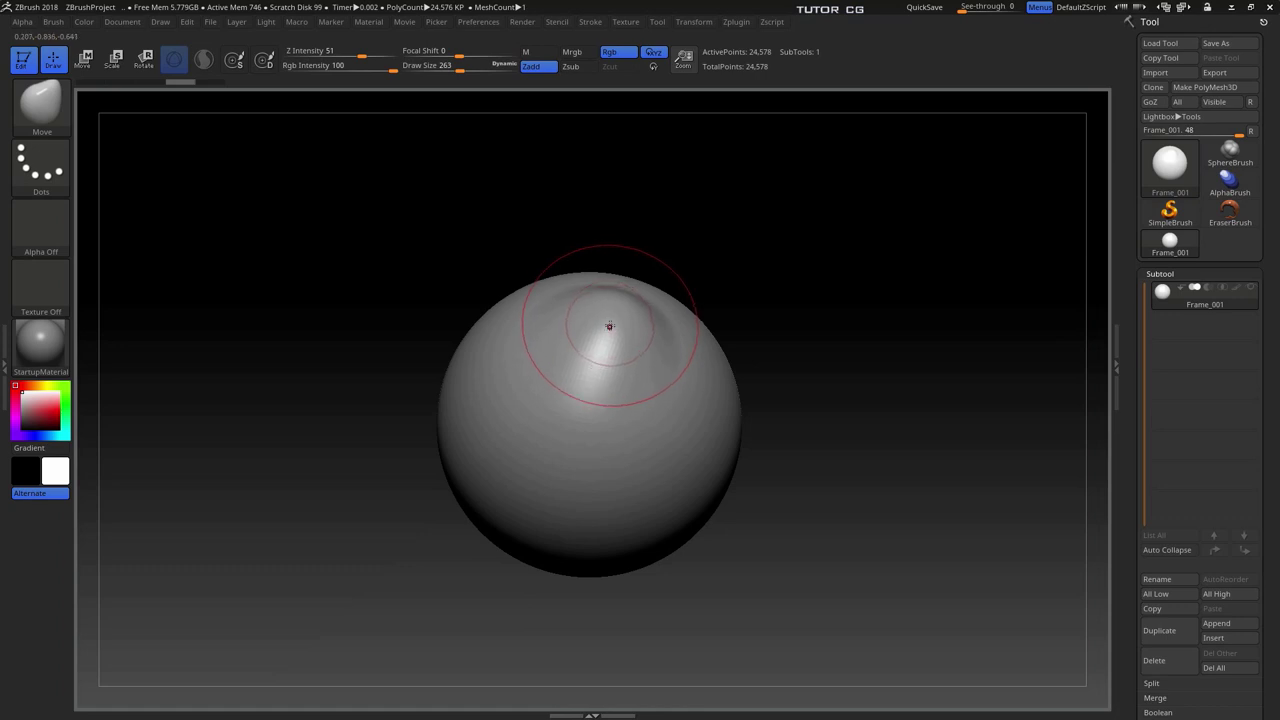
pyautogui.moveTo(607, 323)
pyautogui.keyDown('shift'); pyautogui.mouseDown()
pyautogui.moveTo(607, 341)
pyautogui.moveTo(600, 332)
pyautogui.mouseUp(); pyautogui.keyUp('shift')
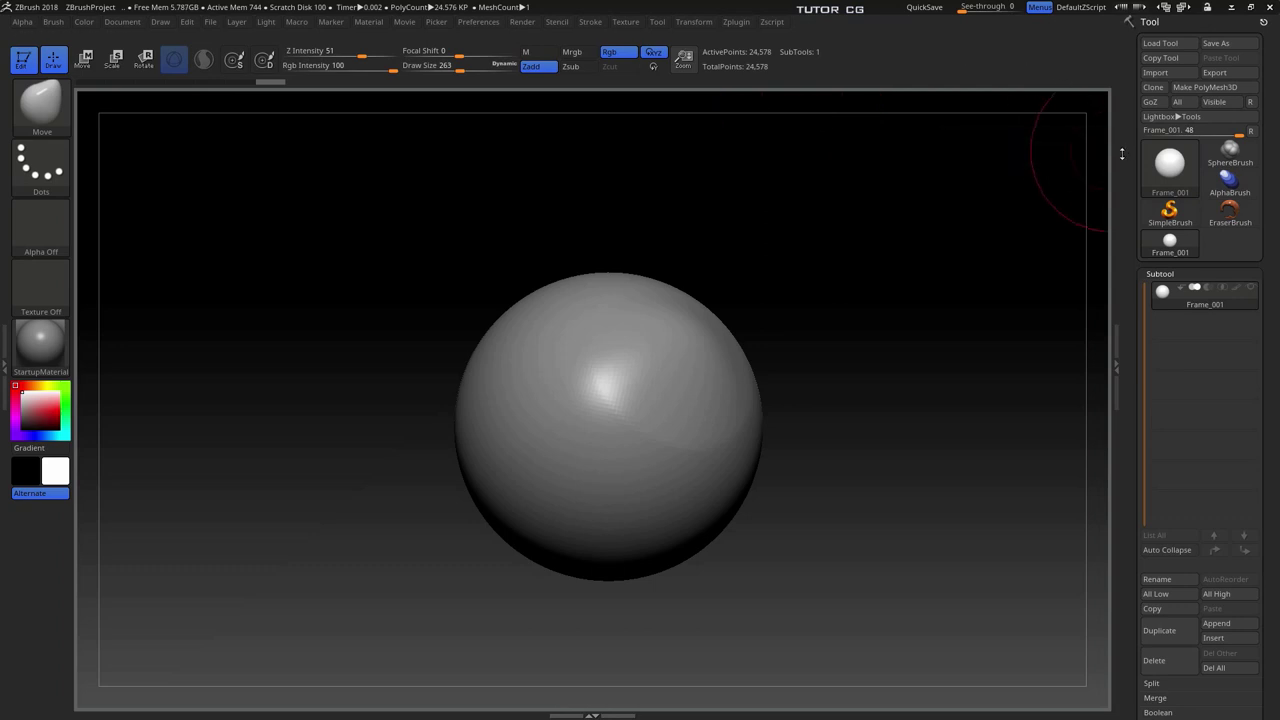
pyautogui.scroll(-3, 1123, 158)
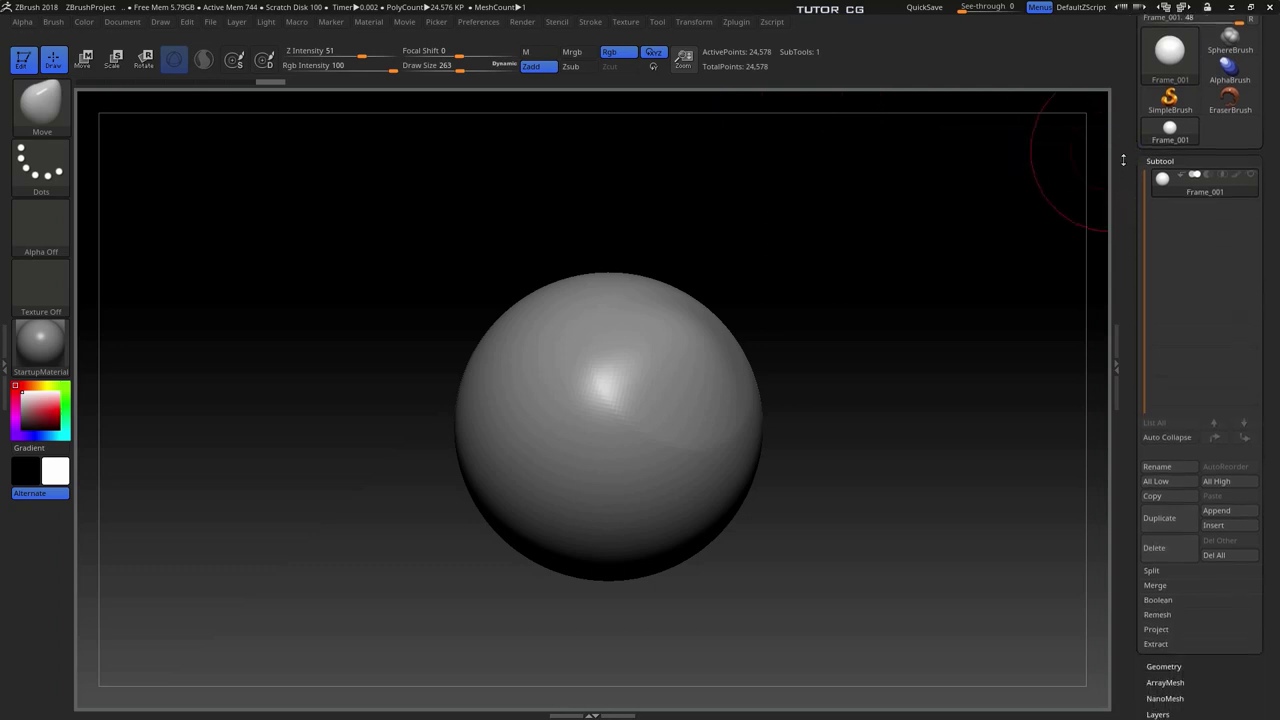
pyautogui.scroll(2, 1123, 160)
pyautogui.scroll(1, 1123, 200)
pyautogui.scroll(-2, 1124, 170)
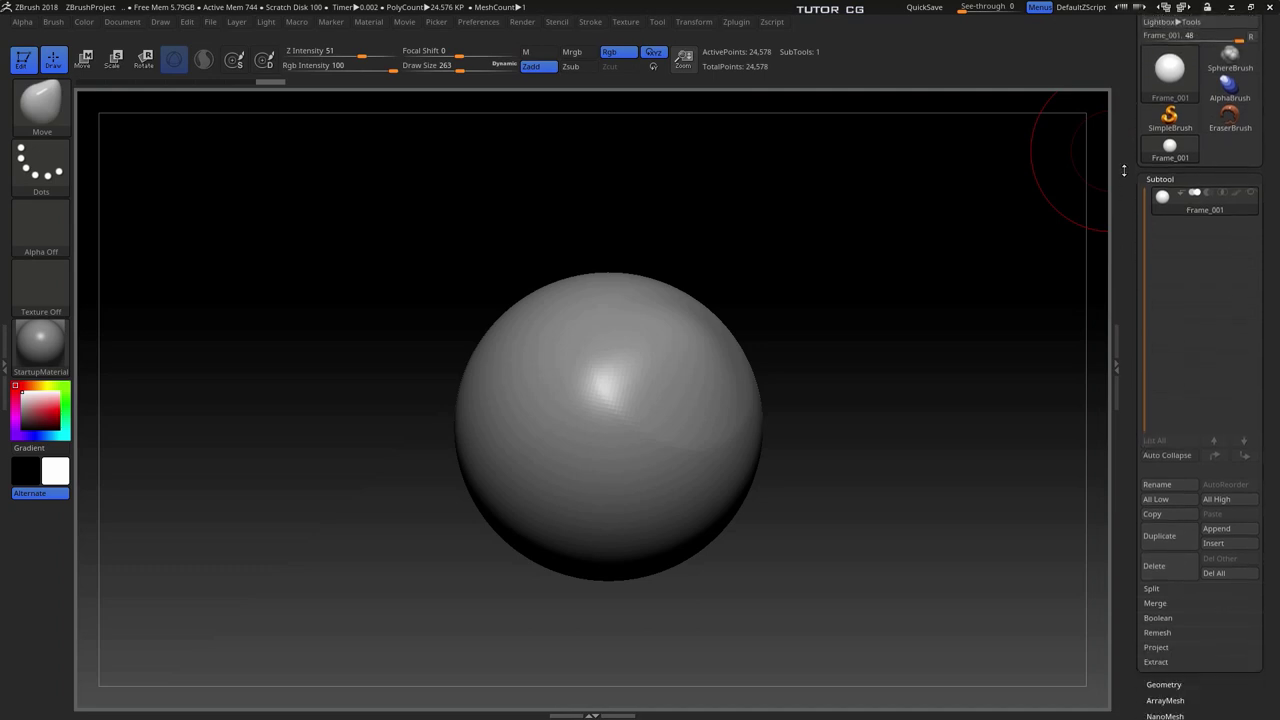
pyautogui.scroll(2, 1124, 172)
pyautogui.scroll(-1, 1124, 185)
pyautogui.scroll(1, 1124, 195)
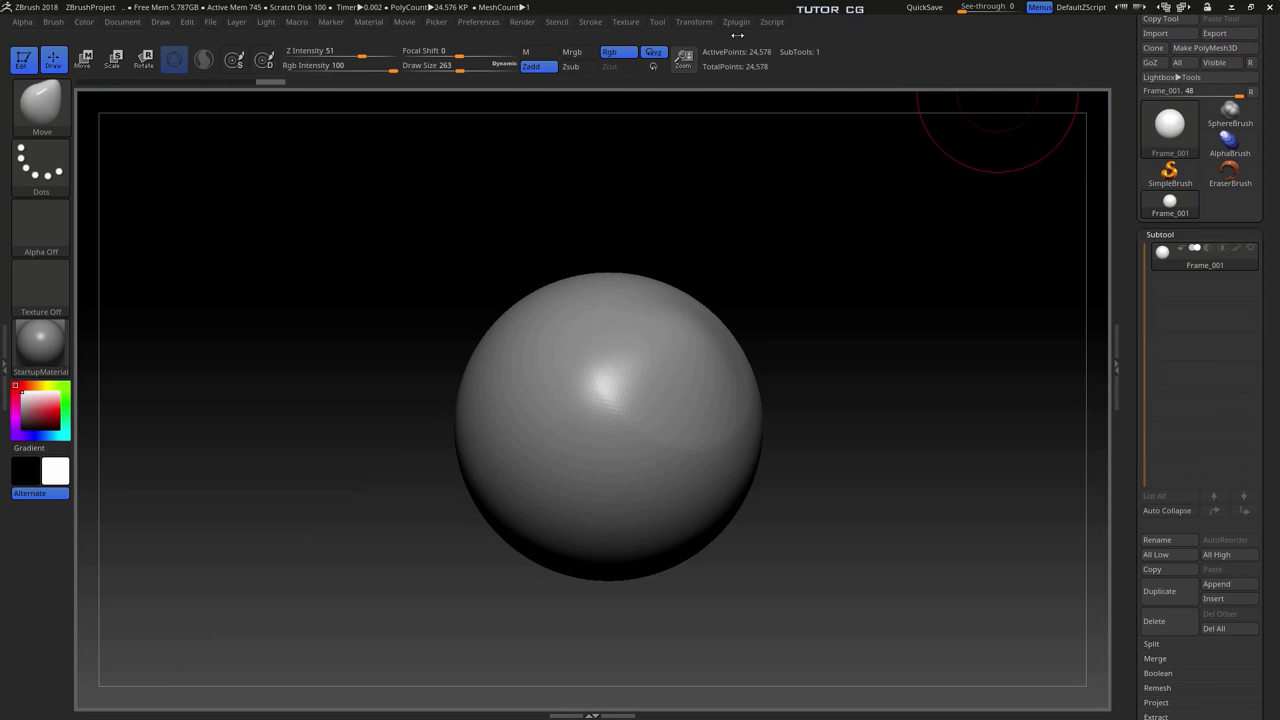
pyautogui.scroll(2, 1125, 195)
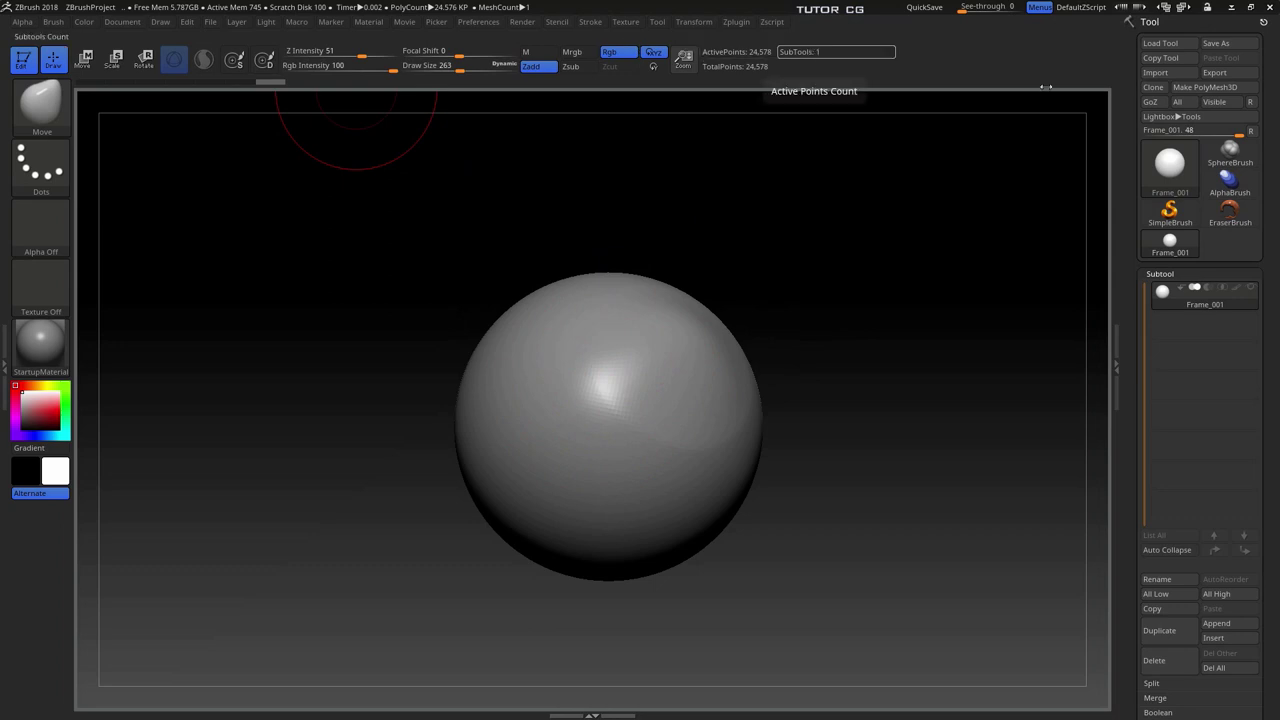
pyautogui.moveTo(606, 354); pyautogui.dragTo(637, 324)
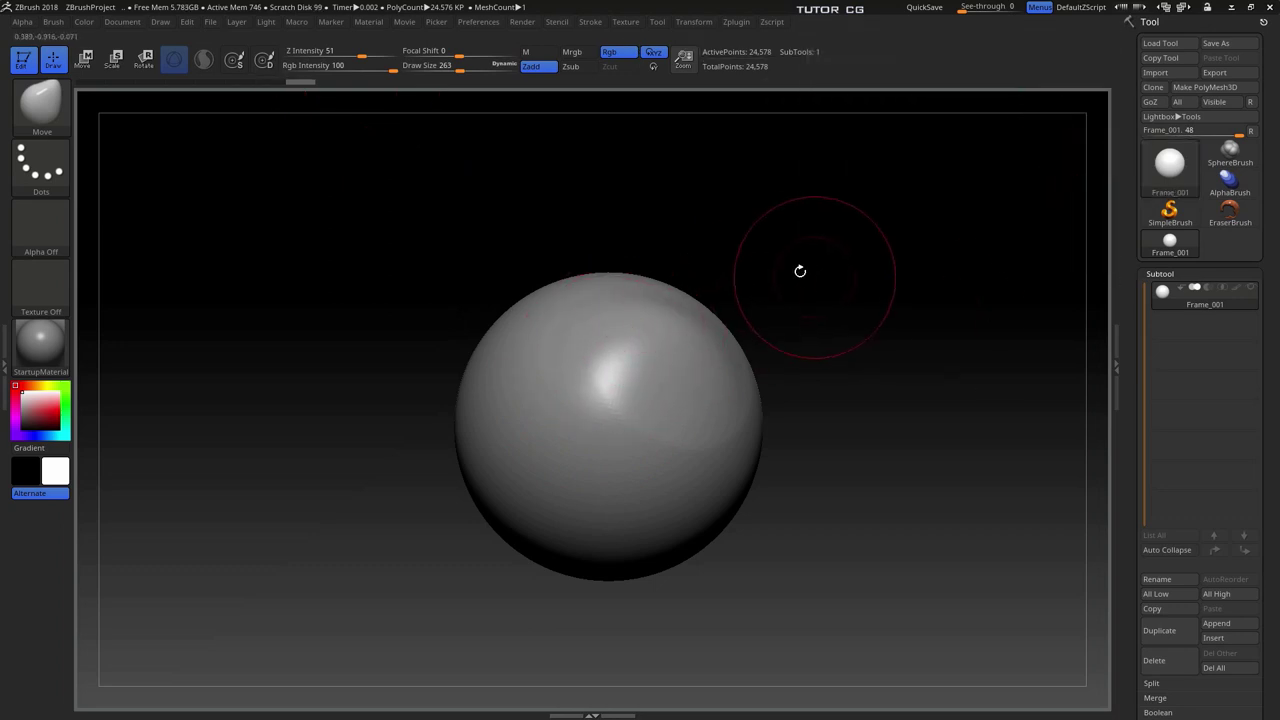
# Dock the Movie and Render palettes in the left tray and show the movie Timeline.
pyautogui.click(404, 21)
pyautogui.click(400, 40)
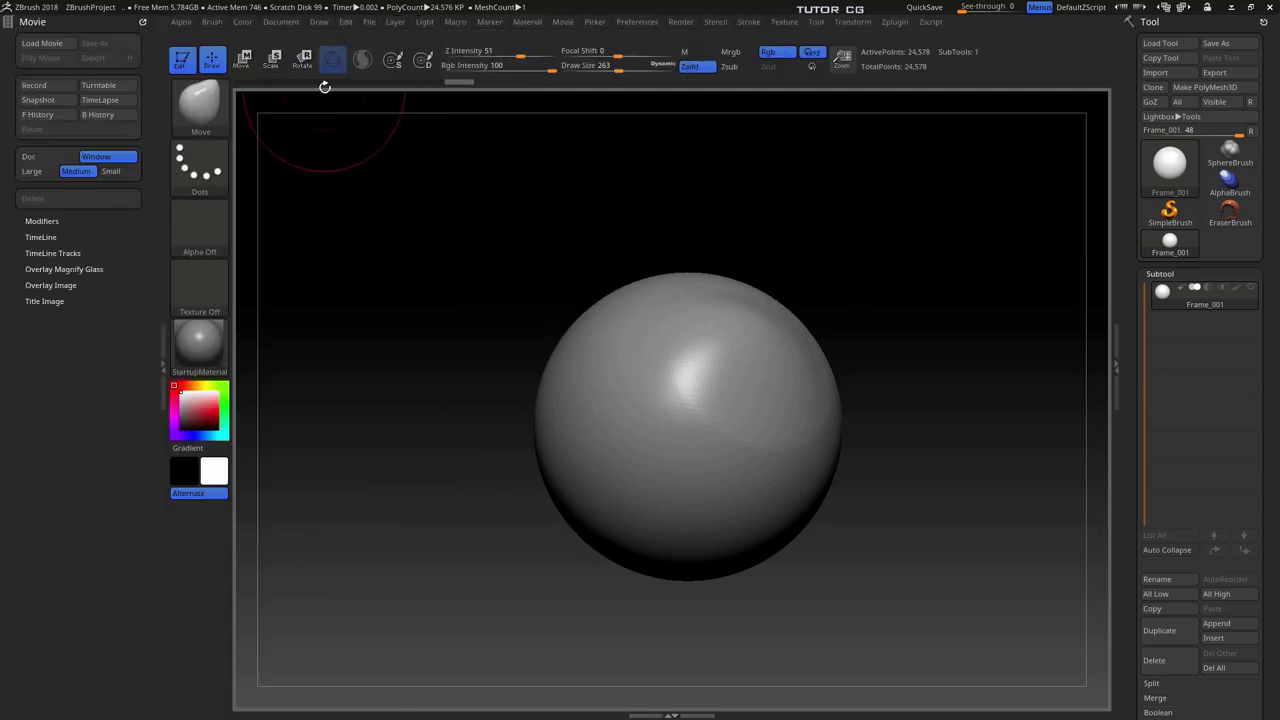
pyautogui.click(681, 21)
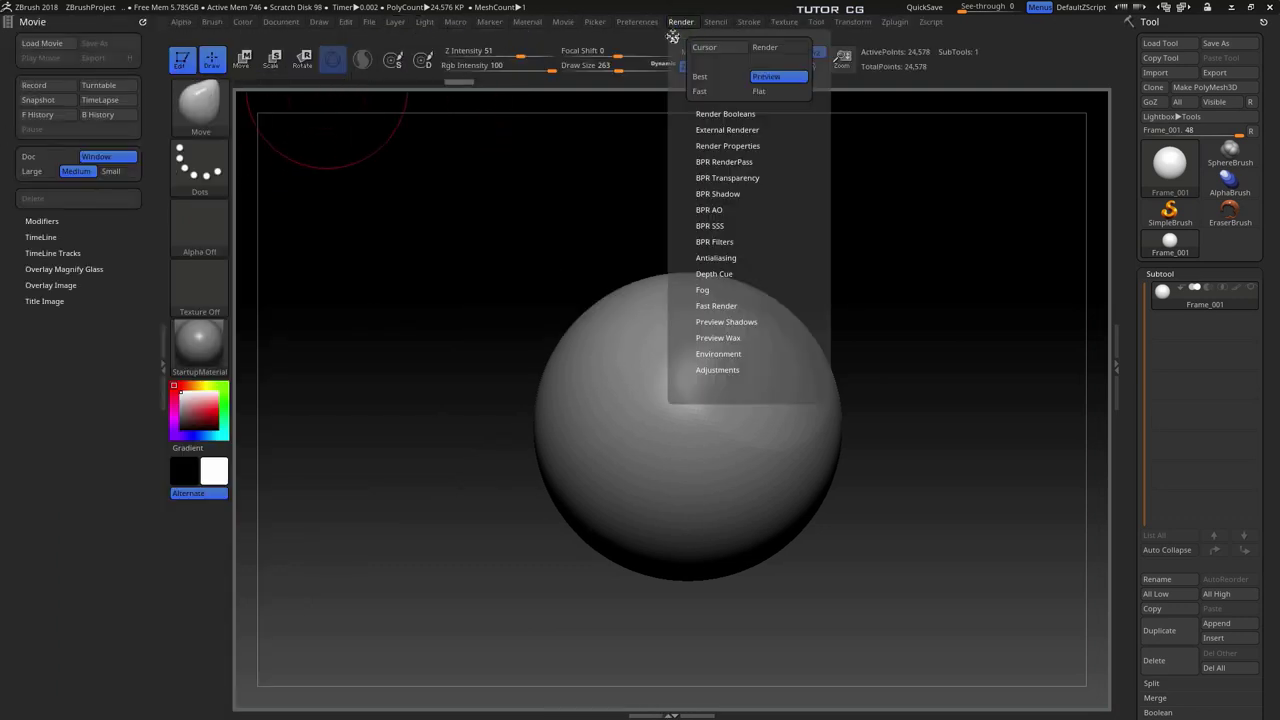
pyautogui.moveTo(674, 34); pyautogui.dragTo(98, 228)
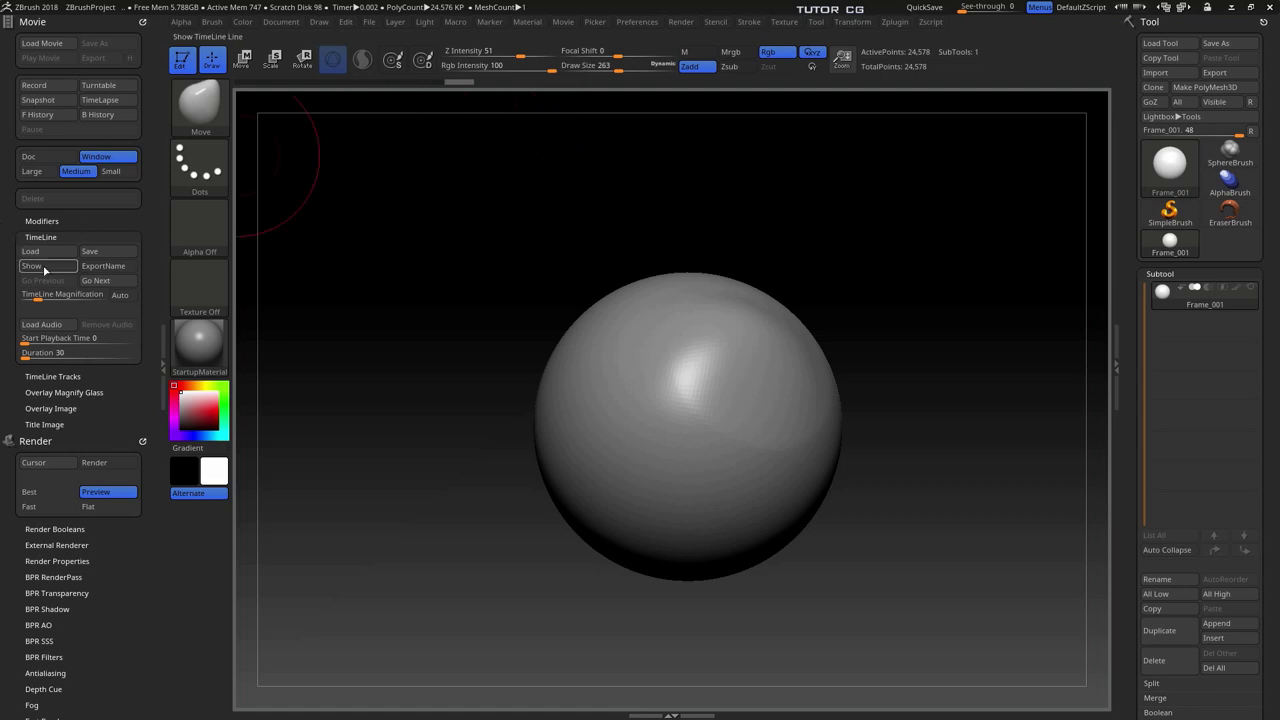
pyautogui.click(32, 266)
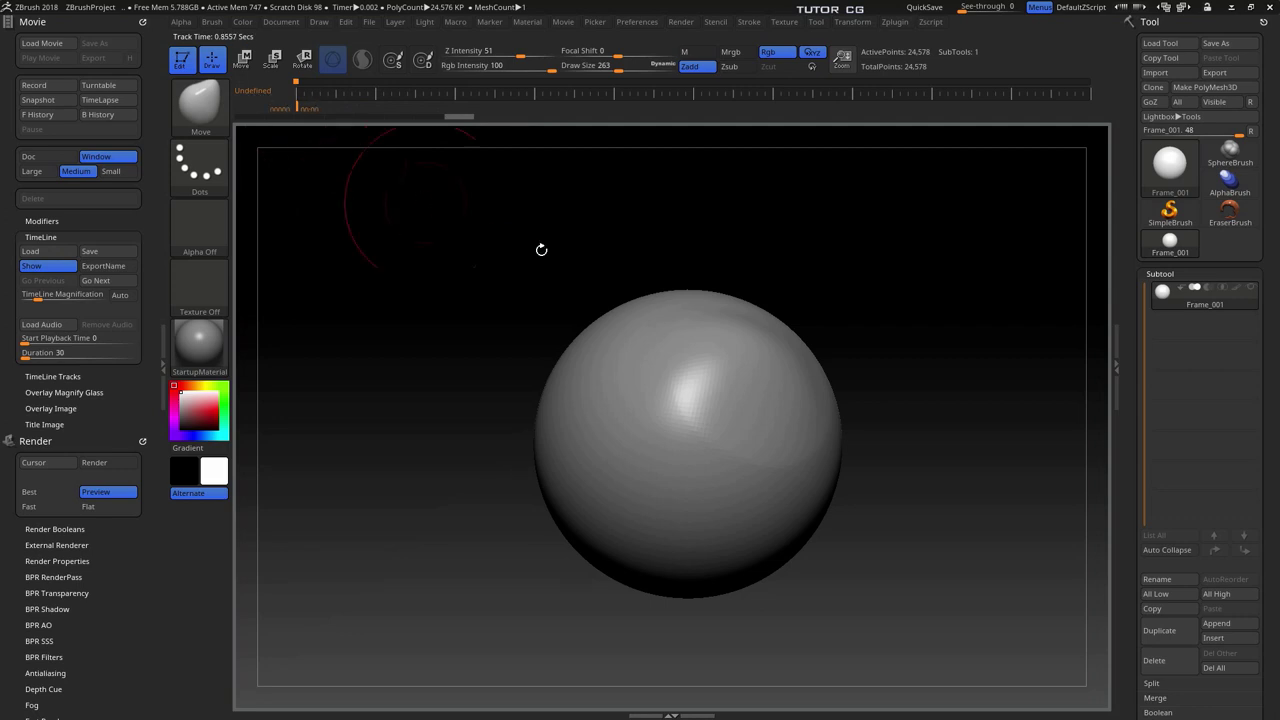
# Add a camera key at the timeline start and turn on the Color track in TimeLine Tracks.
pyautogui.moveTo(540, 248); pyautogui.dragTo(460, 250)
pyautogui.click(296, 93)
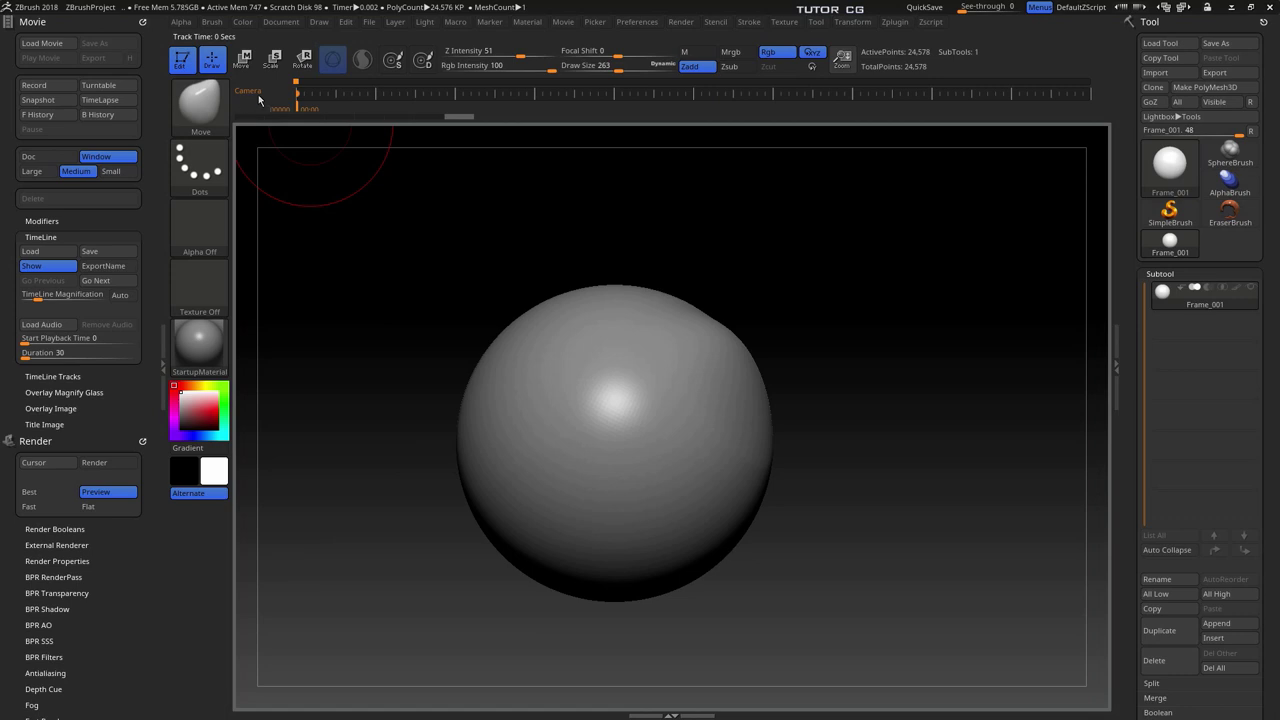
pyautogui.click(52, 376)
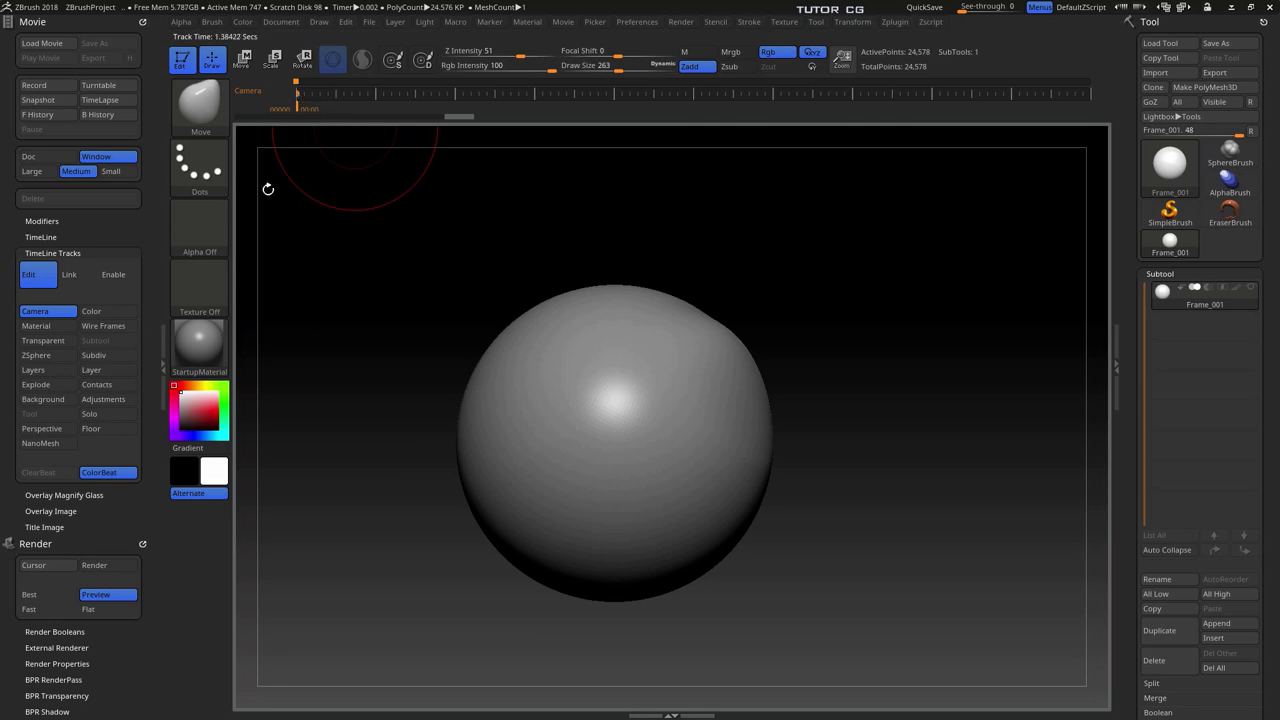
pyautogui.click(106, 313)
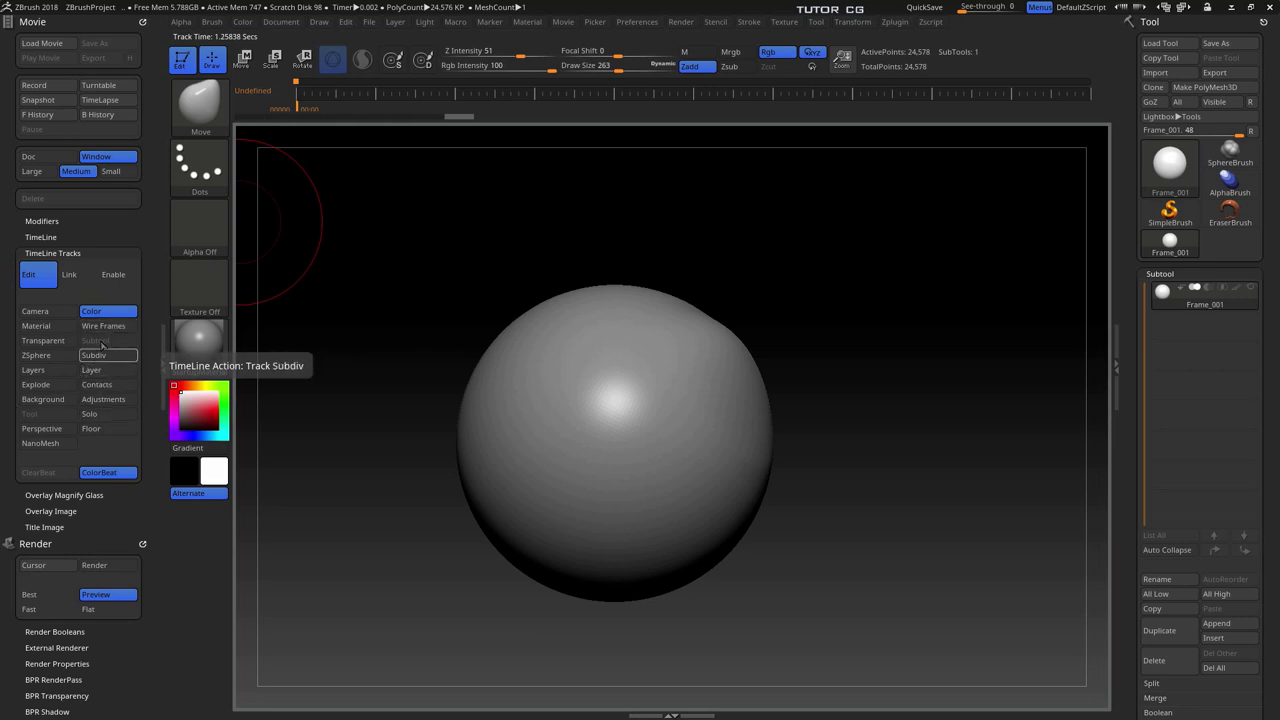
pyautogui.click(101, 342)
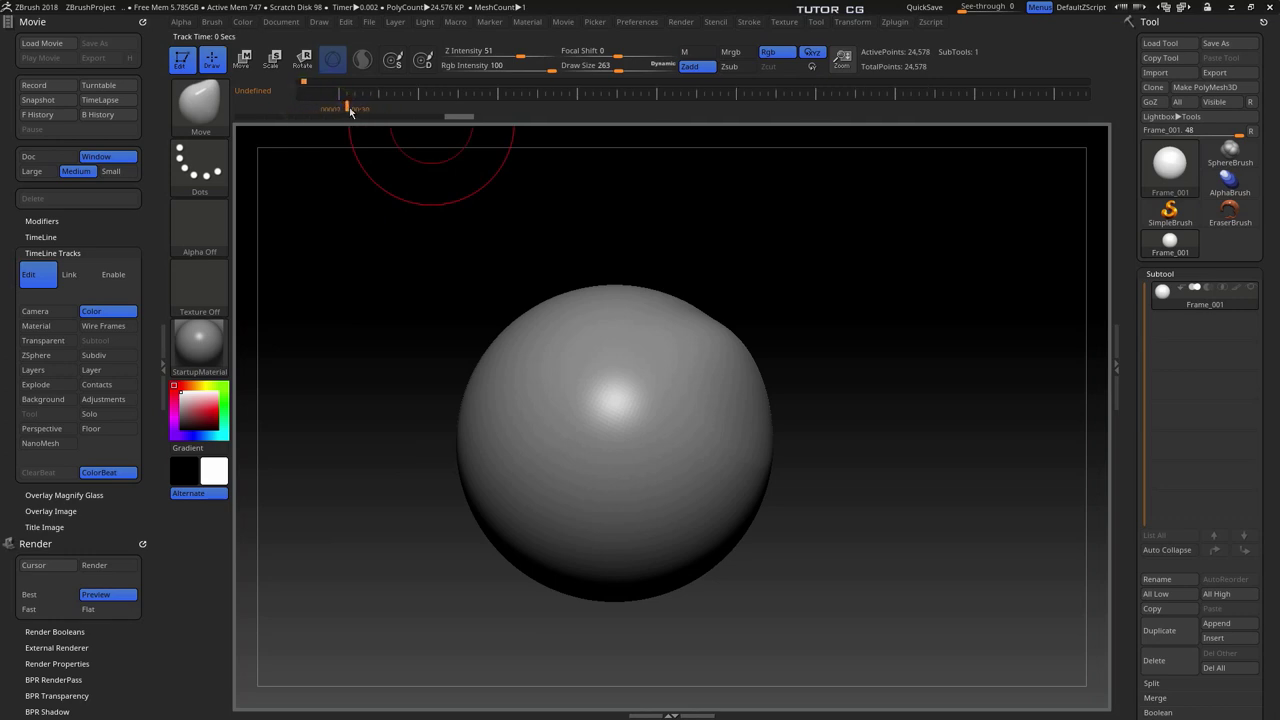
# Enable and Link the timeline tracks, select Frame_002 then Frame_001, and add a keyframe.
pyautogui.click(352, 110)
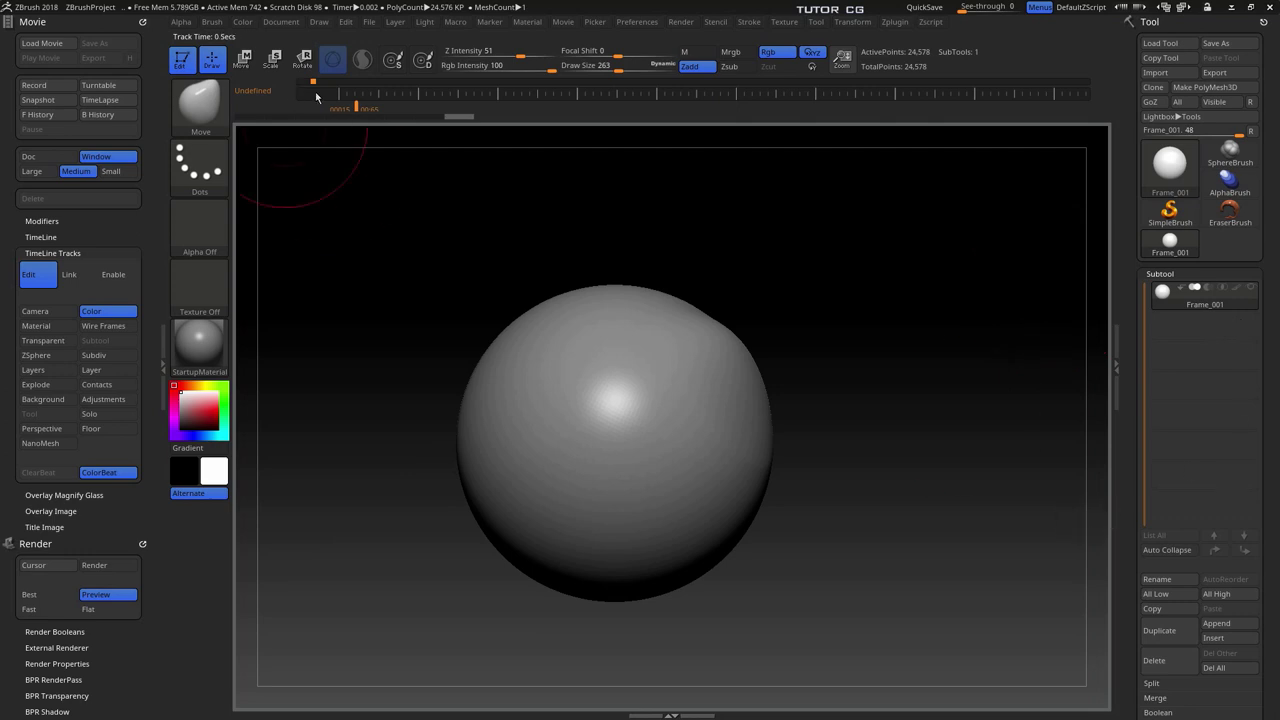
pyautogui.click(300, 92)
pyautogui.click(113, 275)
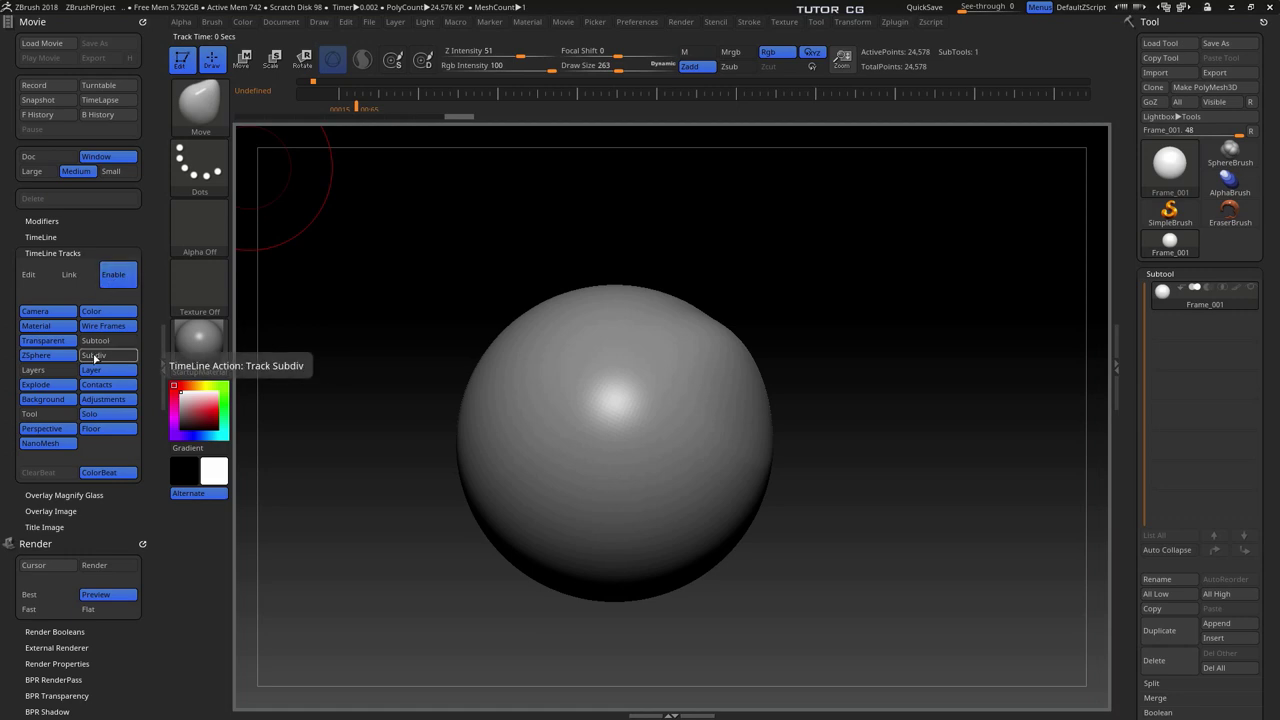
pyautogui.click(100, 340)
pyautogui.click(1233, 334)
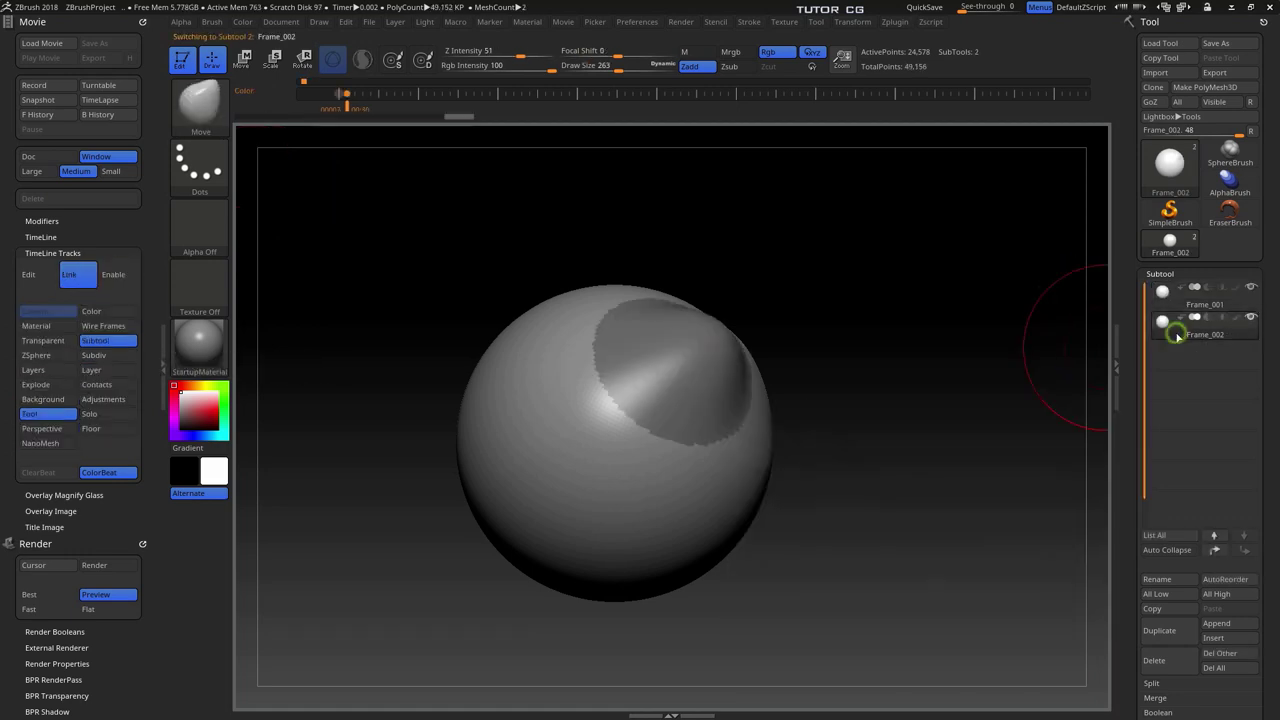
pyautogui.click(1215, 297)
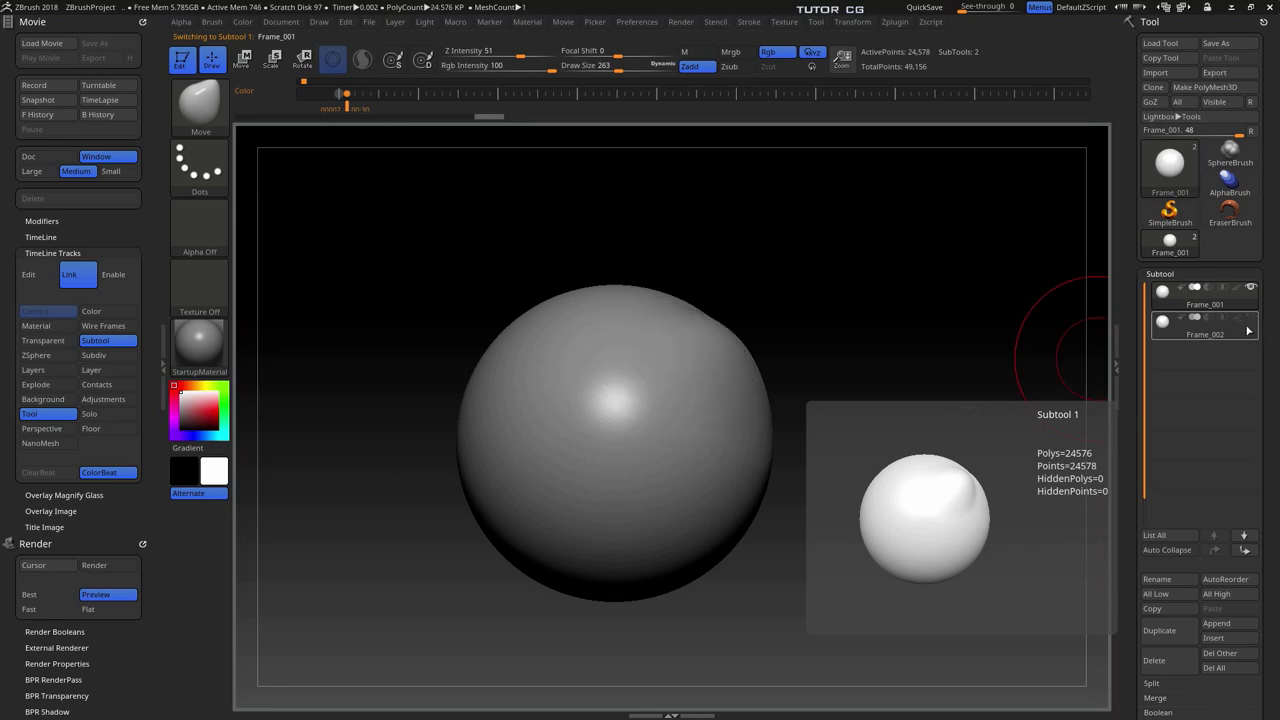
pyautogui.click(344, 93)
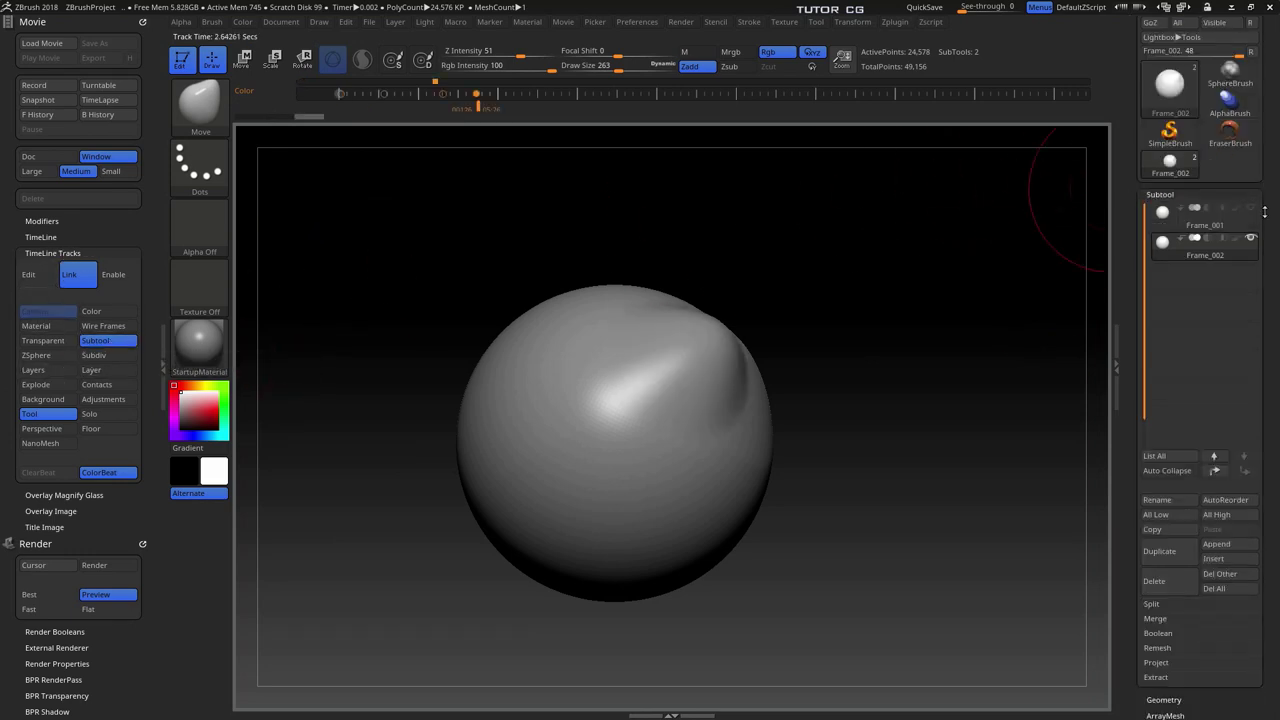
pyautogui.moveTo(1205, 215)
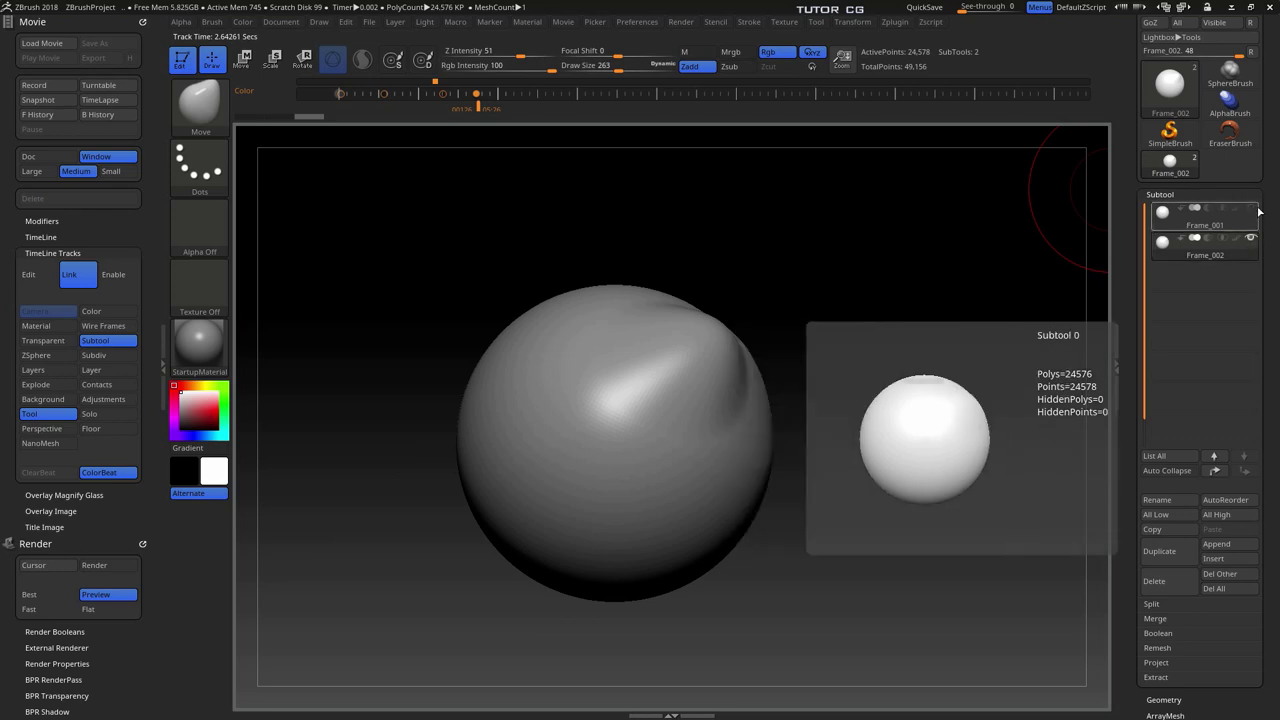
# Make Frame_001 visible again and jump to the first timeline key.
pyautogui.click(1250, 208)
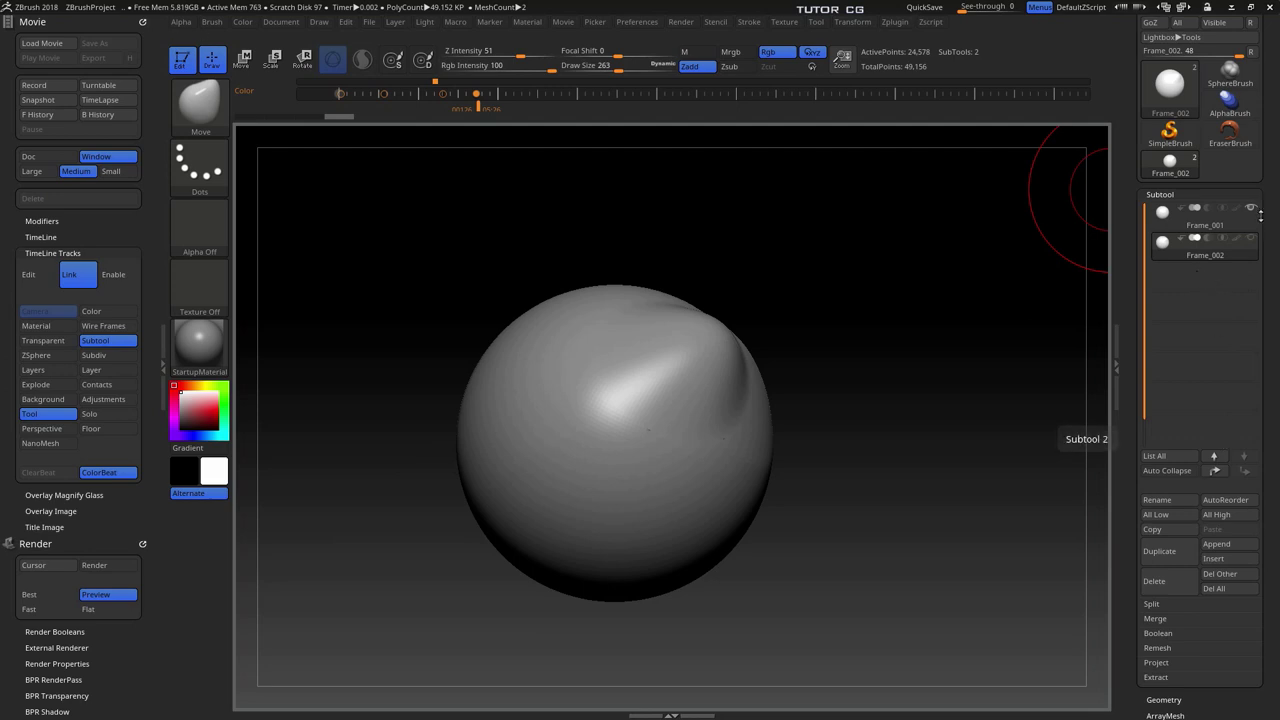
pyautogui.click(340, 95)
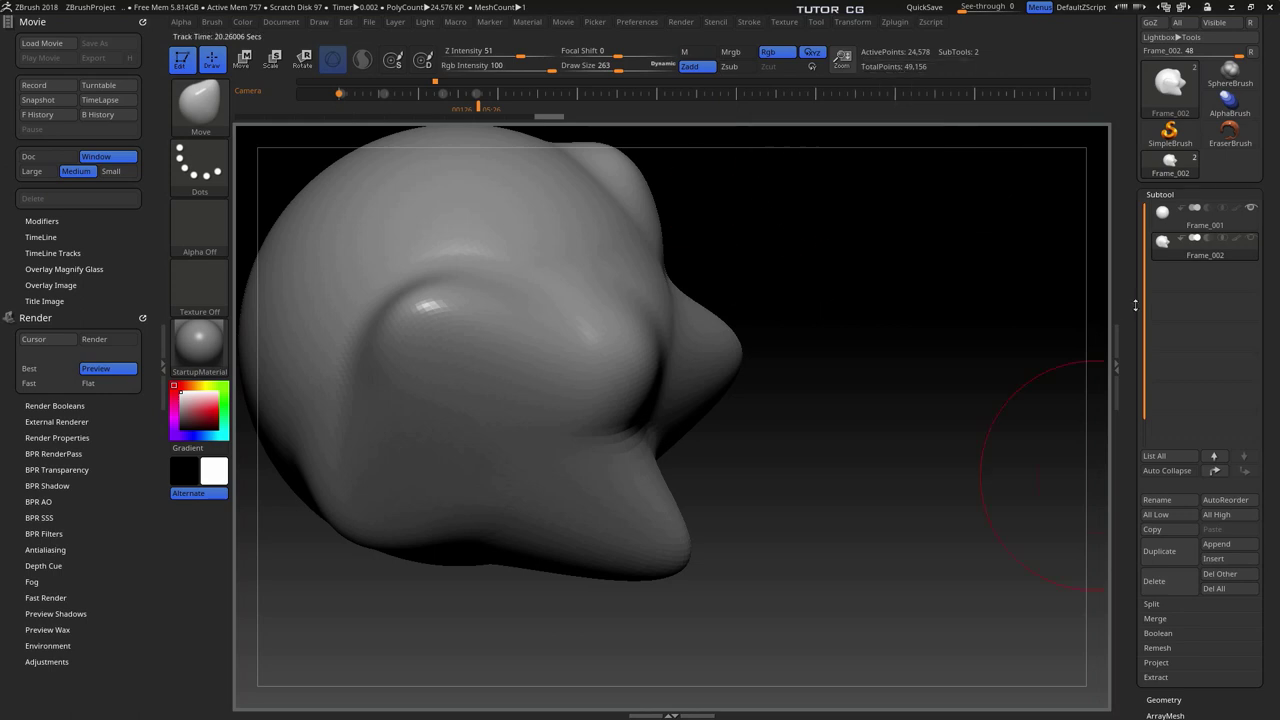
pyautogui.moveTo(1190, 248)
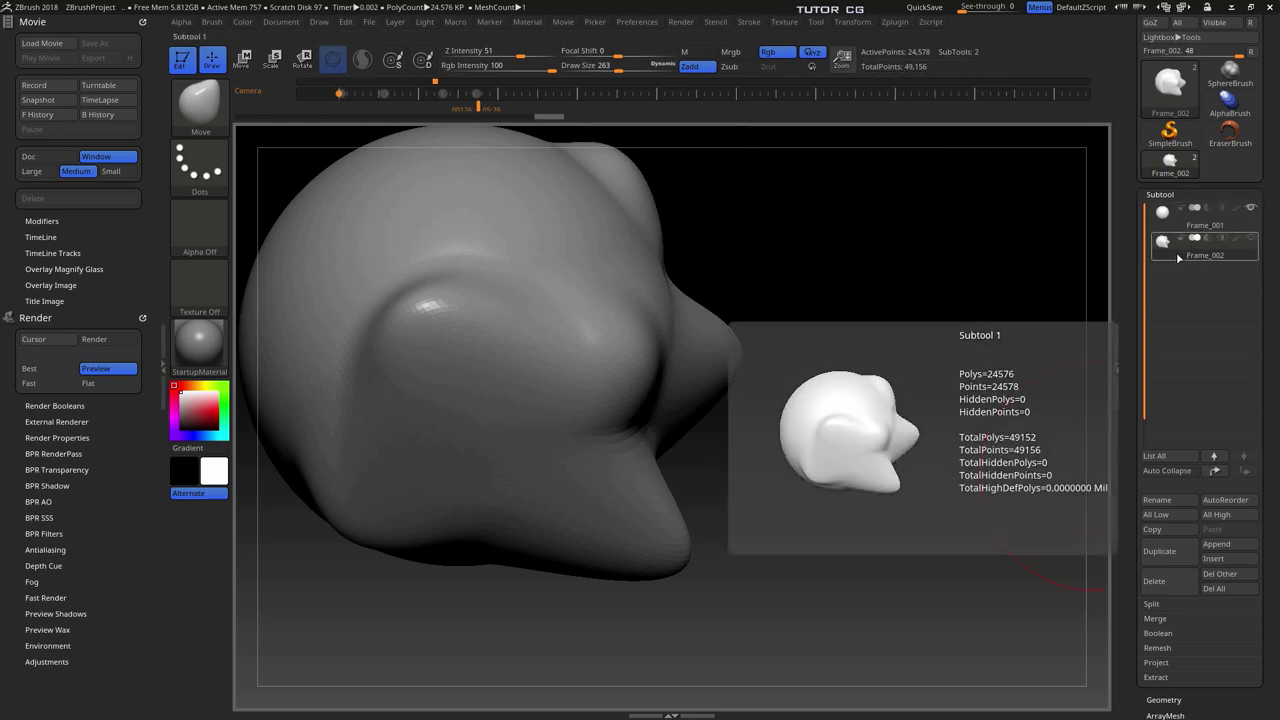
# Hide the animation timeline and step the undo history back to the plain sphere.
pyautogui.click(40, 237)
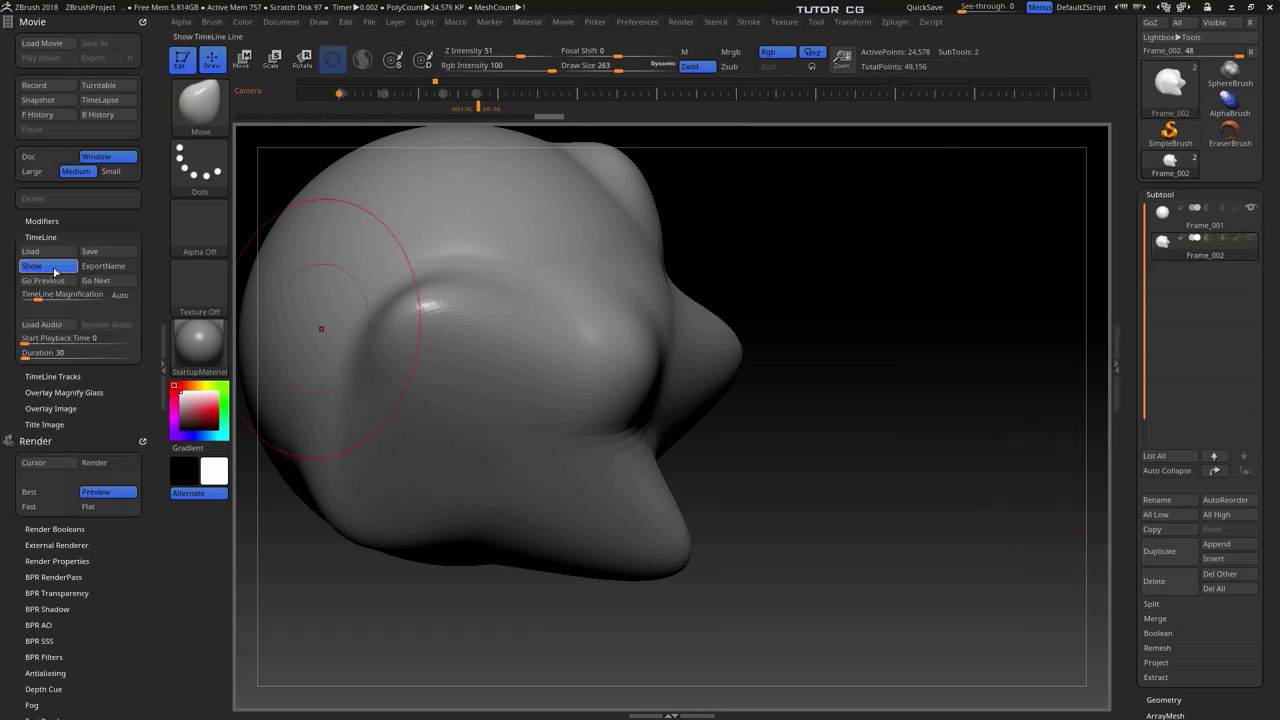
pyautogui.click(54, 267)
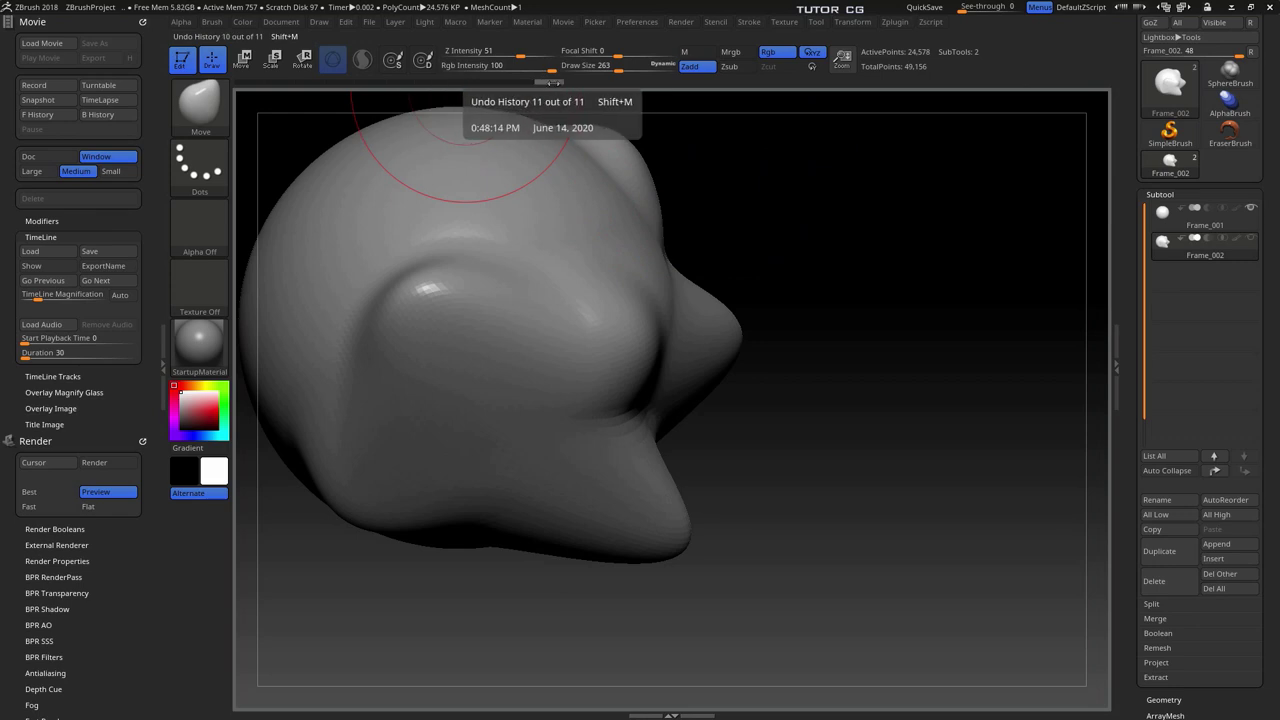
pyautogui.moveTo(551, 83)
pyautogui.mouseDown()
pyautogui.moveTo(246, 88)
pyautogui.moveTo(590, 88)
pyautogui.mouseUp()
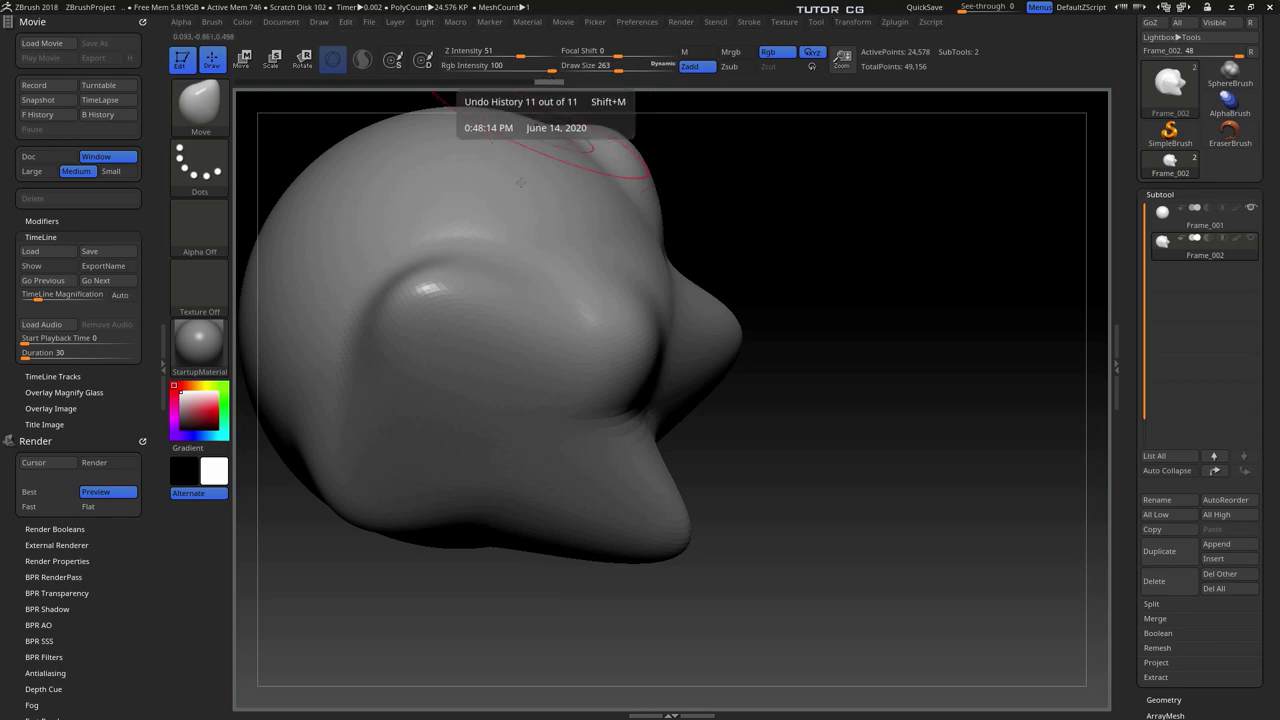
# Sculpt a test bump and ridge on the head, then revert to the smooth sphere.
pyautogui.moveTo(517, 230); pyautogui.dragTo(538, 193)
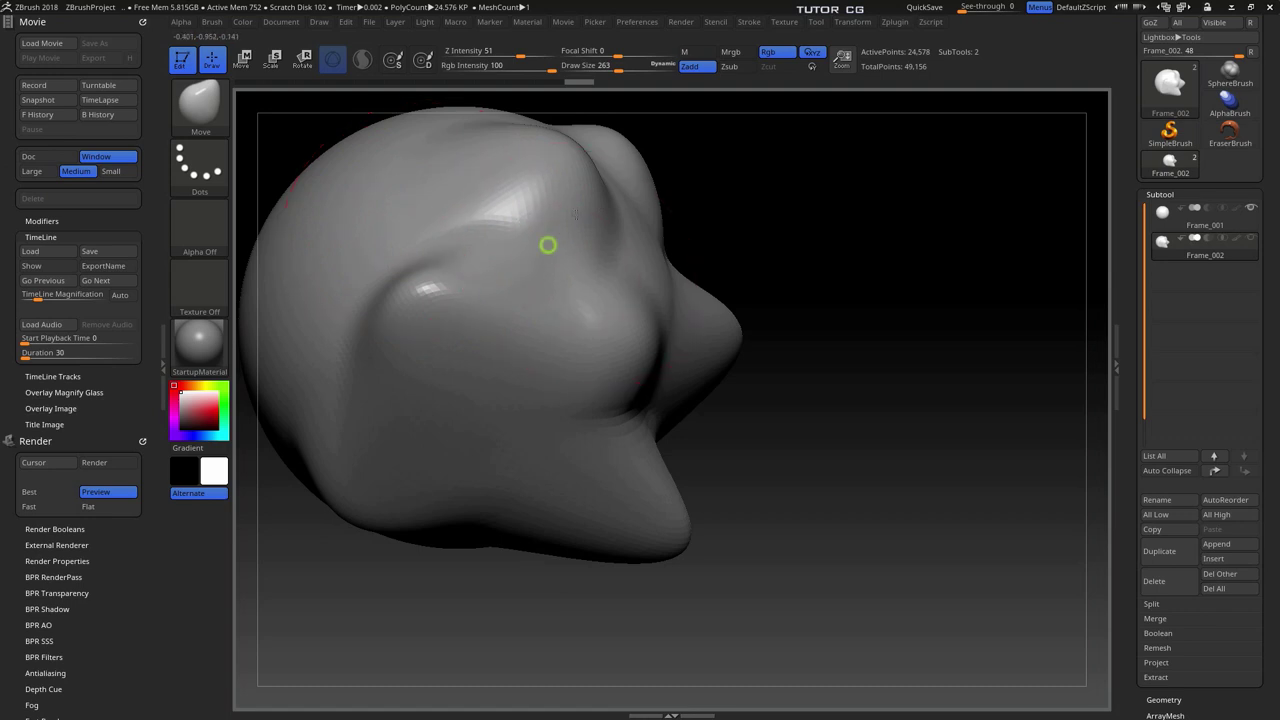
pyautogui.moveTo(546, 246)
pyautogui.mouseDown()
pyautogui.moveTo(689, 223)
pyautogui.moveTo(662, 525)
pyautogui.mouseUp()
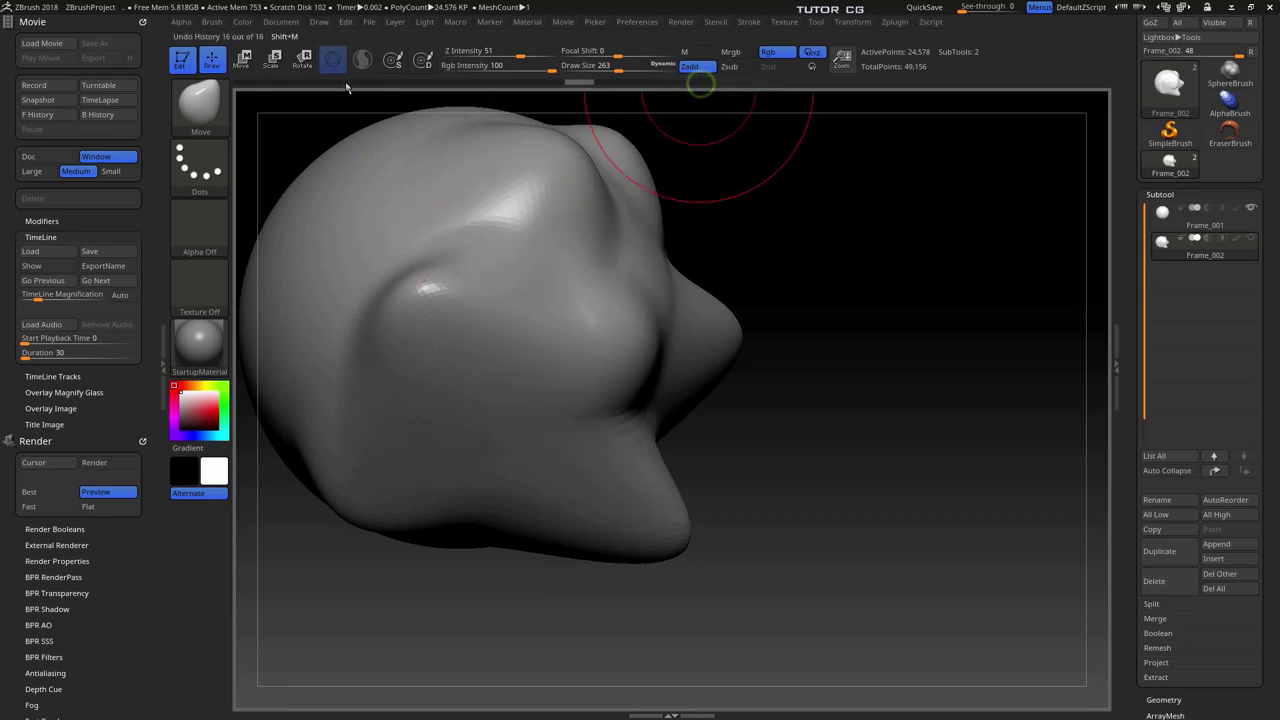
pyautogui.moveTo(698, 82); pyautogui.dragTo(246, 85)
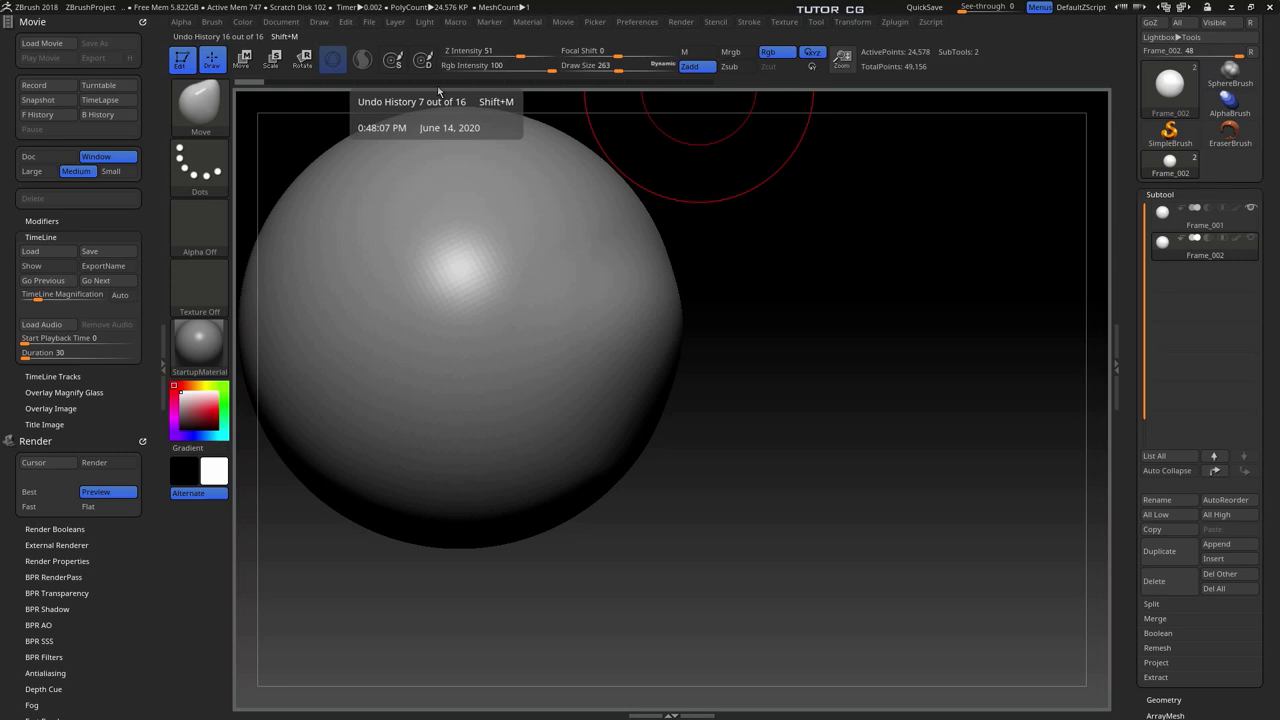
# Scrub the Undo History back and forth, settling on the plain sphere.
pyautogui.moveTo(437, 91); pyautogui.dragTo(238, 90)
pyautogui.click(247, 82)
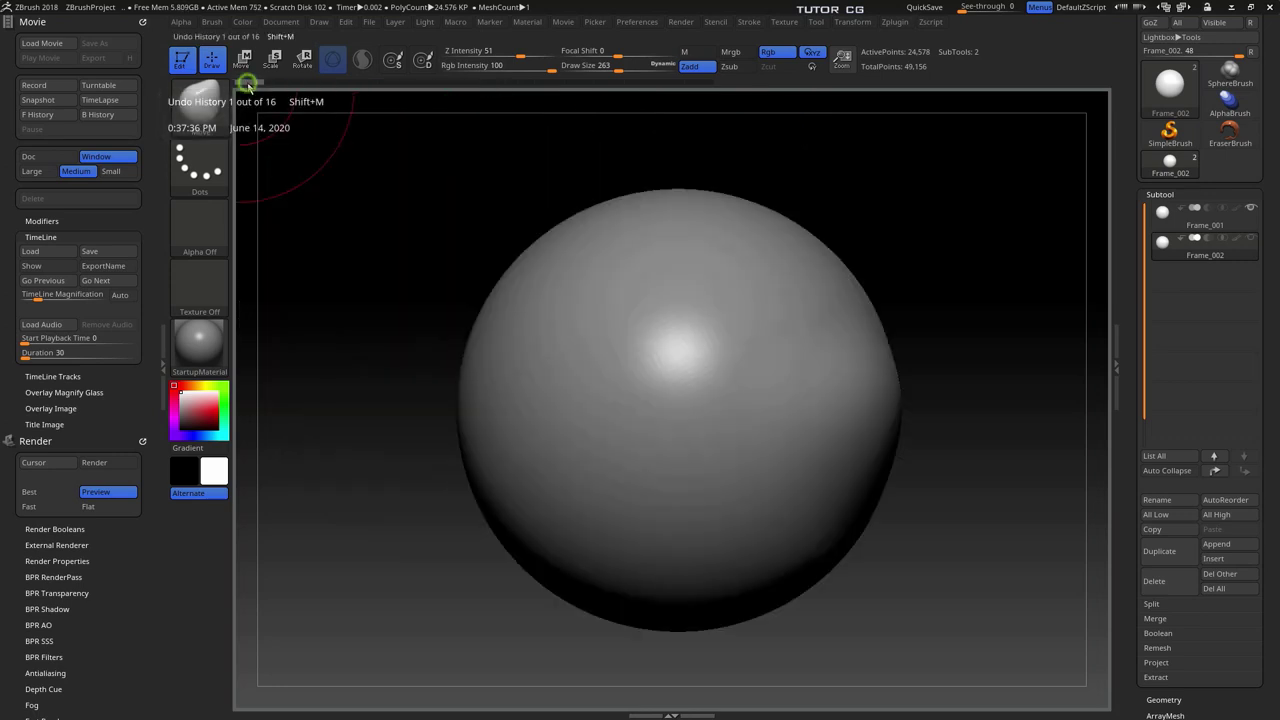
pyautogui.moveTo(305, 88); pyautogui.dragTo(459, 84)
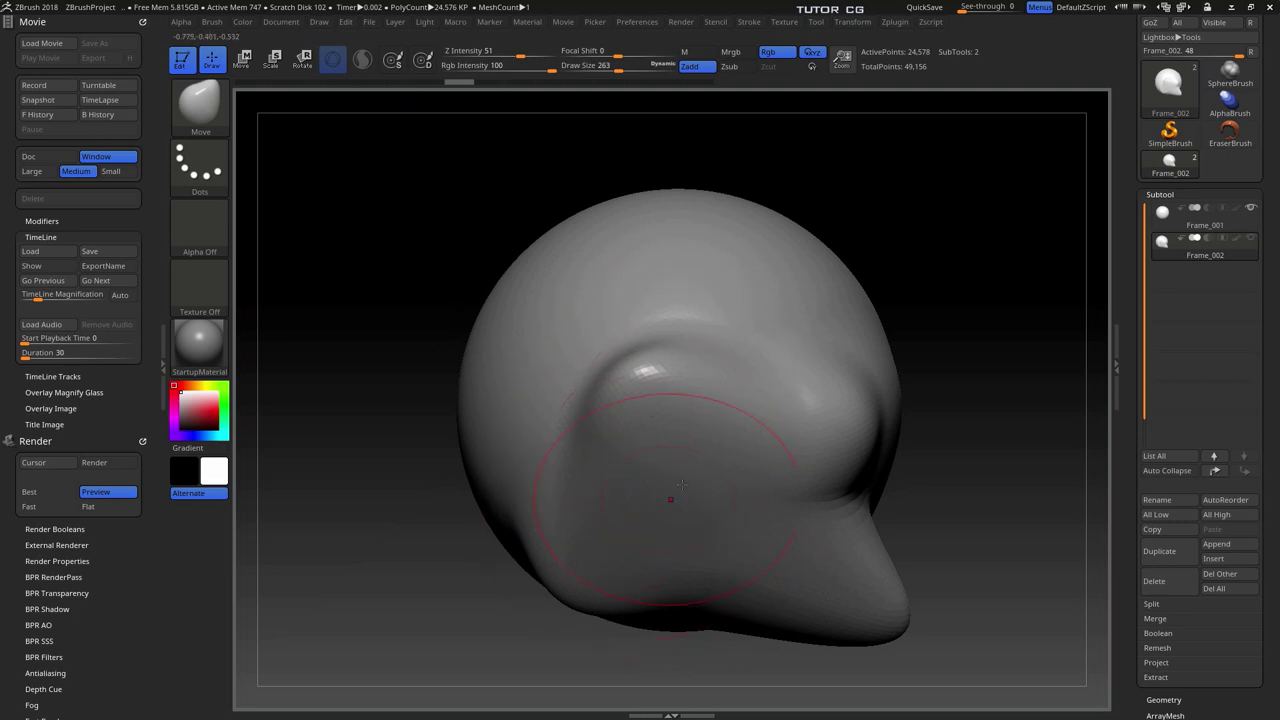
pyautogui.moveTo(459, 82); pyautogui.dragTo(247, 85)
# Pull a test bulge with Move, rewind and replay the history, then hide the left tray.
pyautogui.moveTo(640, 300)
pyautogui.mouseDown()
pyautogui.moveTo(841, 371)
pyautogui.moveTo(800, 357)
pyautogui.mouseUp()
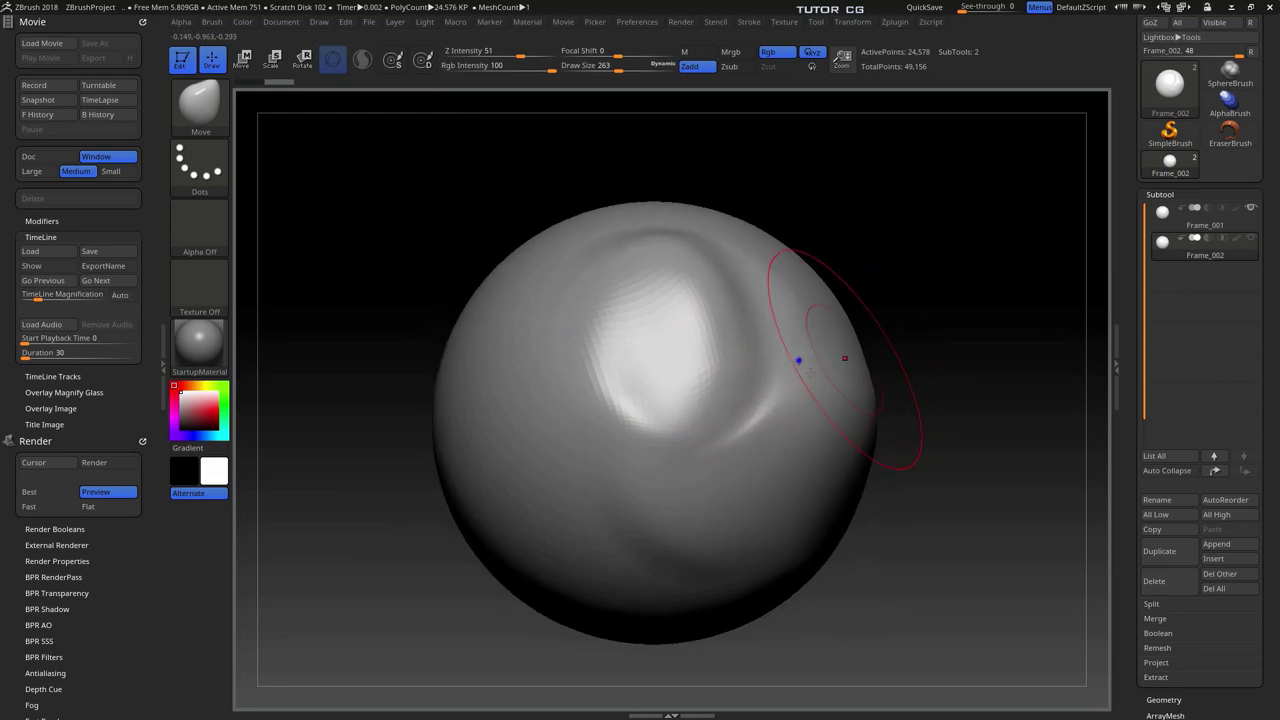
pyautogui.moveTo(930, 470); pyautogui.dragTo(890, 100)
pyautogui.moveTo(604, 83); pyautogui.dragTo(250, 83)
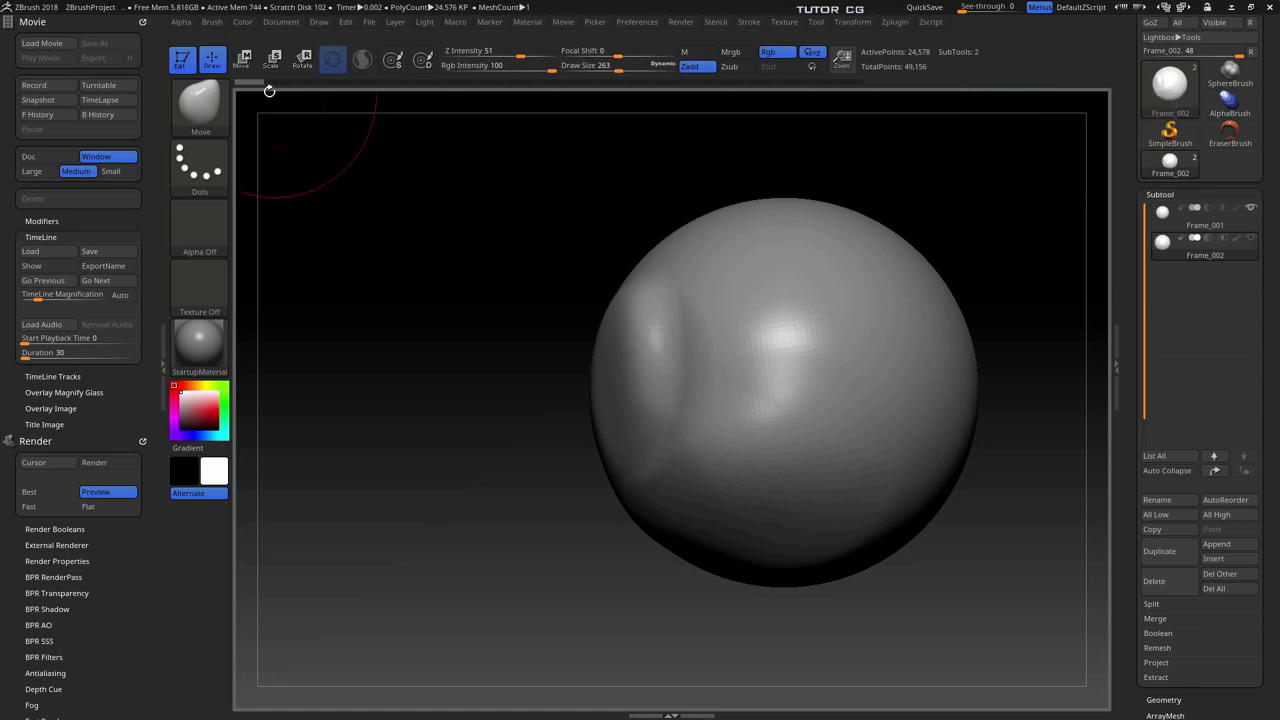
pyautogui.moveTo(243, 88); pyautogui.dragTo(845, 84)
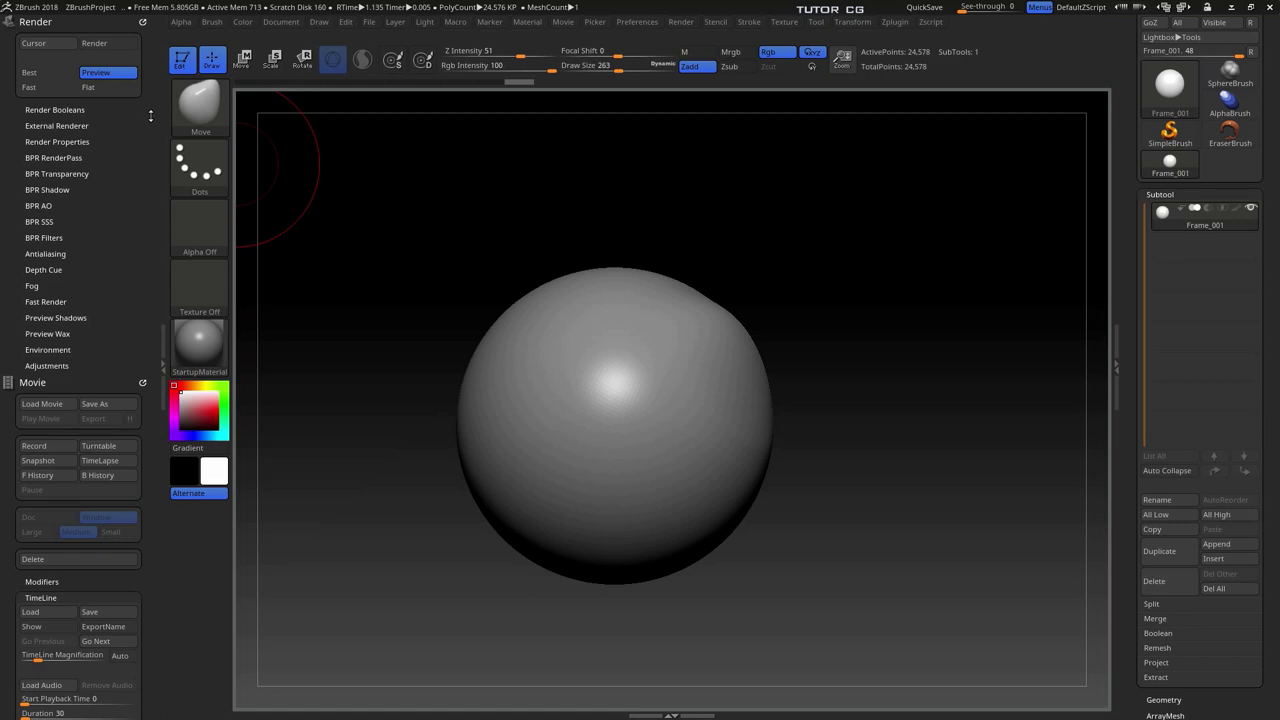
pyautogui.click(150, 116)
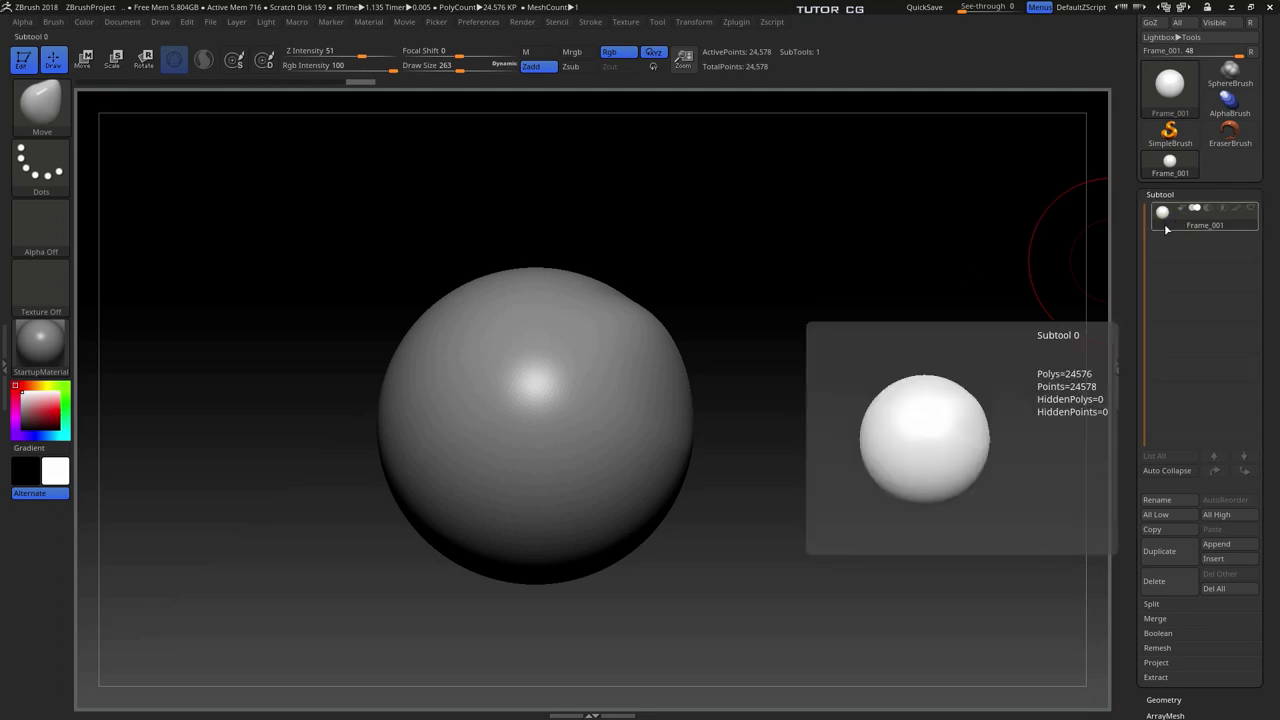
# Stretch a spike up-right from the sphere's top with Move, then select Frame_001.
pyautogui.press('shift')
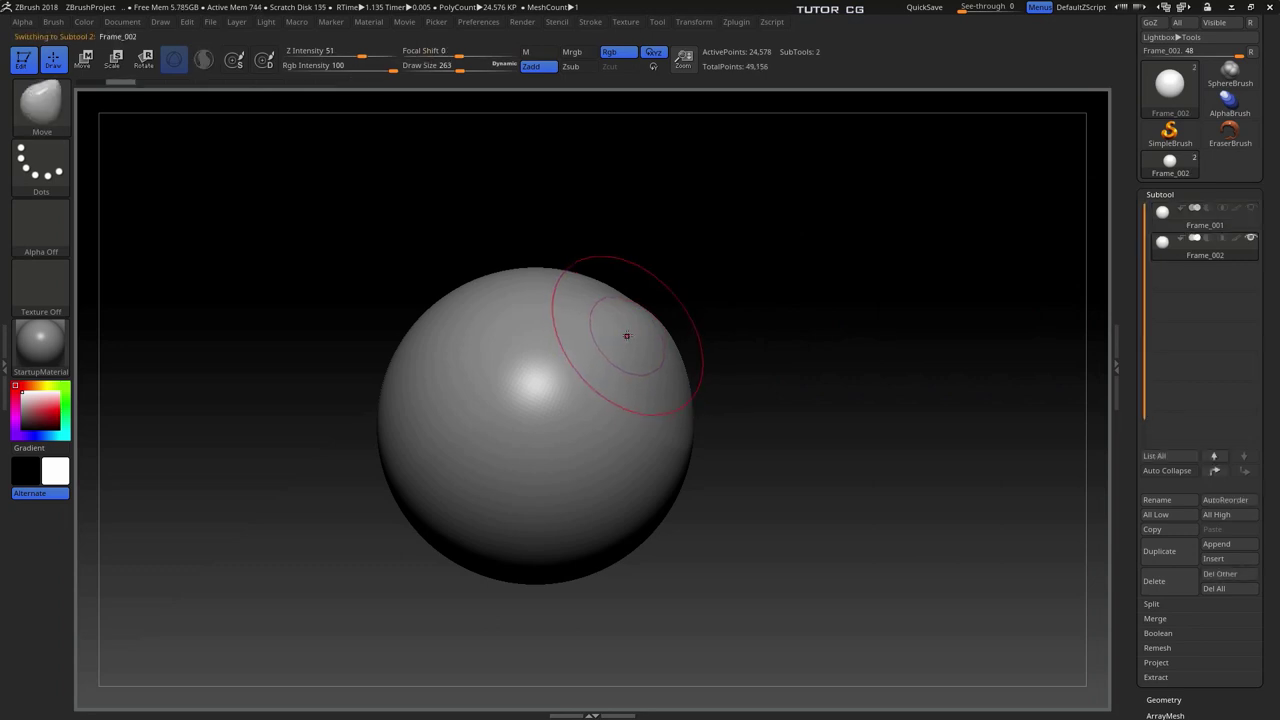
pyautogui.moveTo(626, 334); pyautogui.dragTo(838, 178)
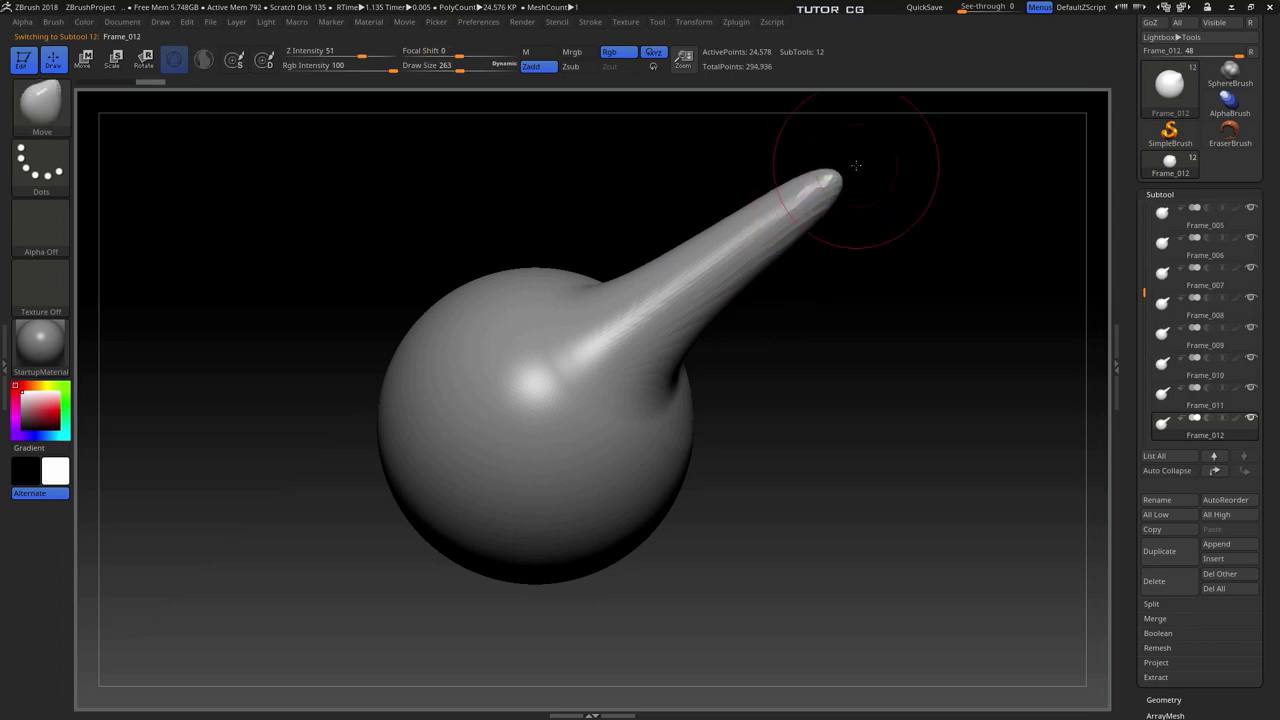
pyautogui.moveTo(840, 175); pyautogui.dragTo(856, 167)
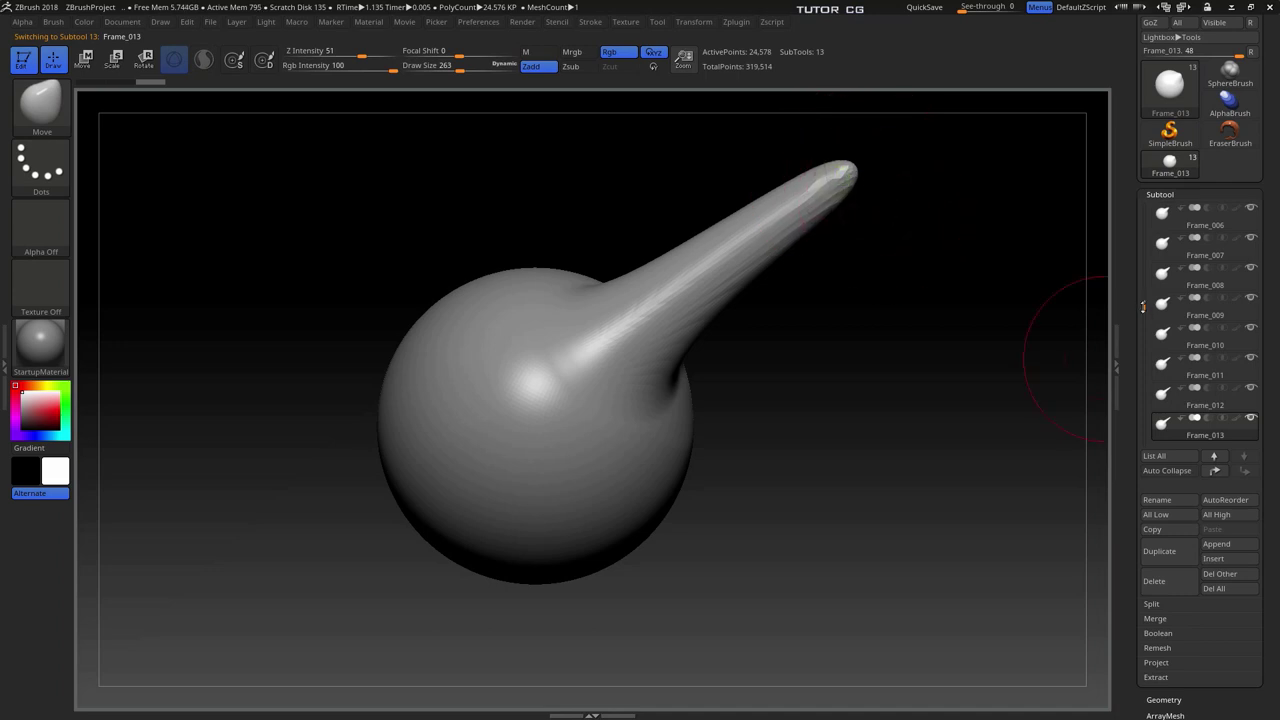
pyautogui.scroll(5, 1160, 300)
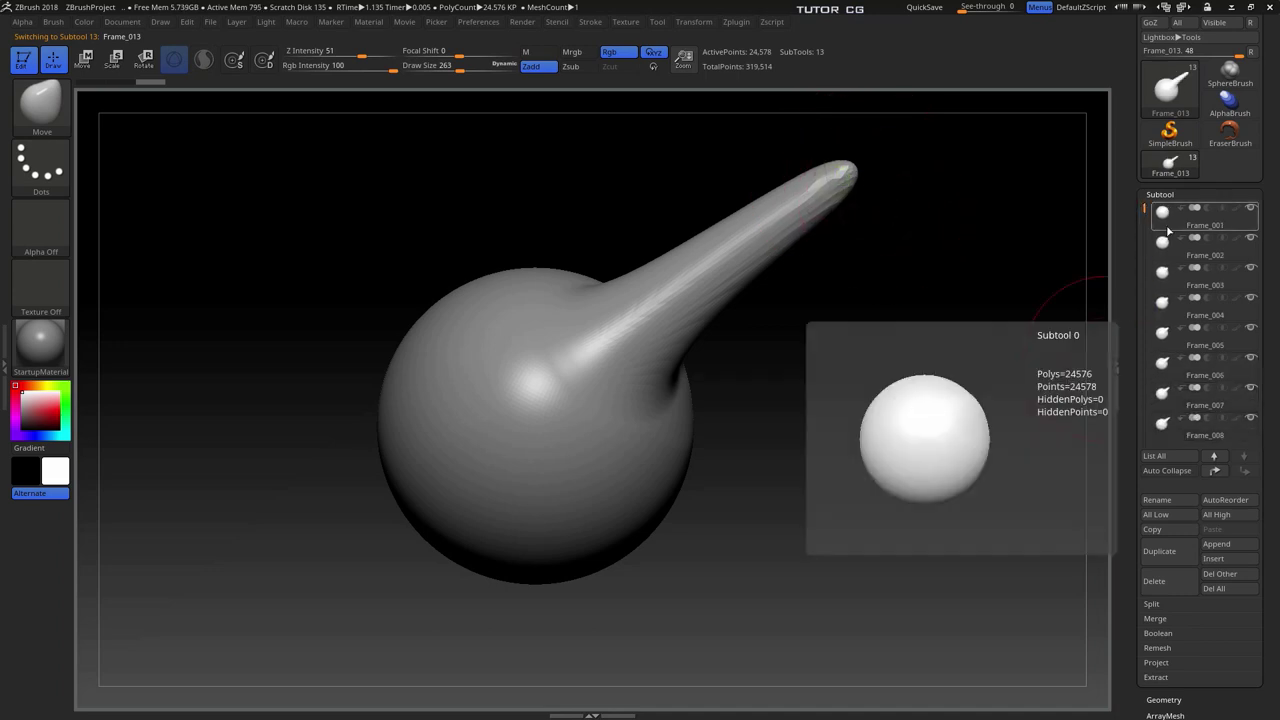
pyautogui.click(1167, 231)
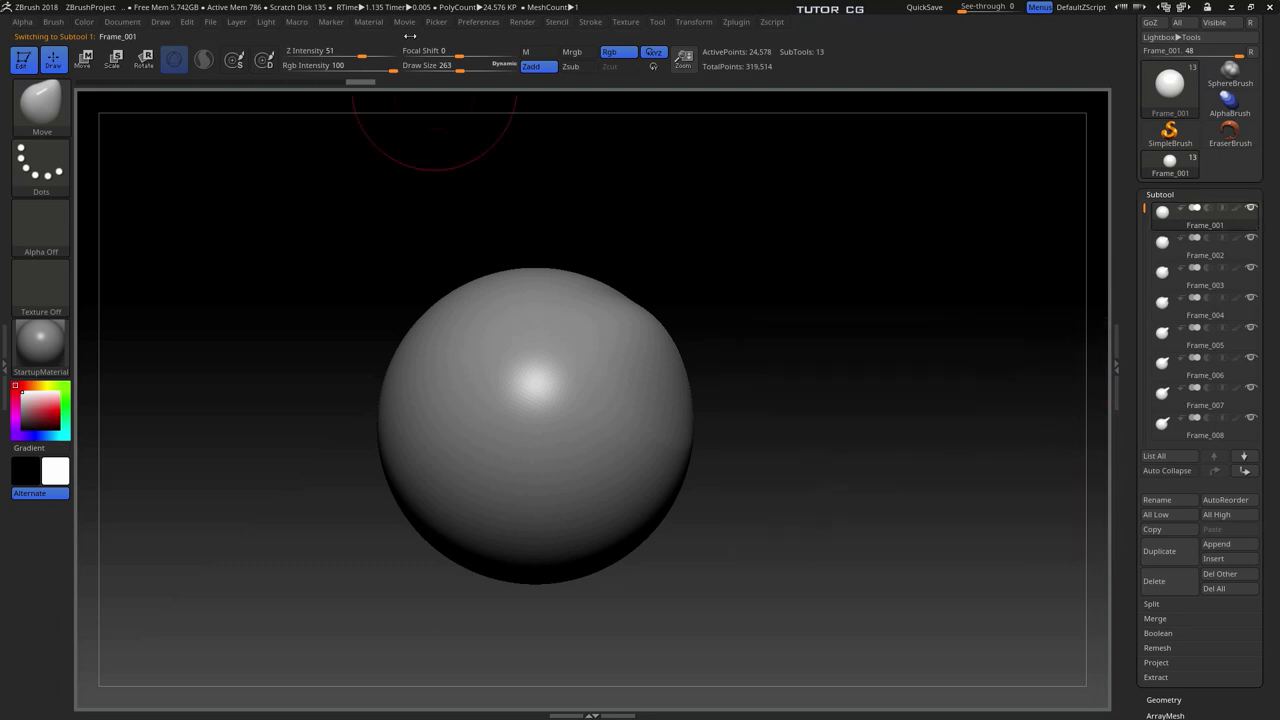
# Dock the Render and Document palettes in the left tray, checking Document > Export before cancelling.
pyautogui.click(522, 21)
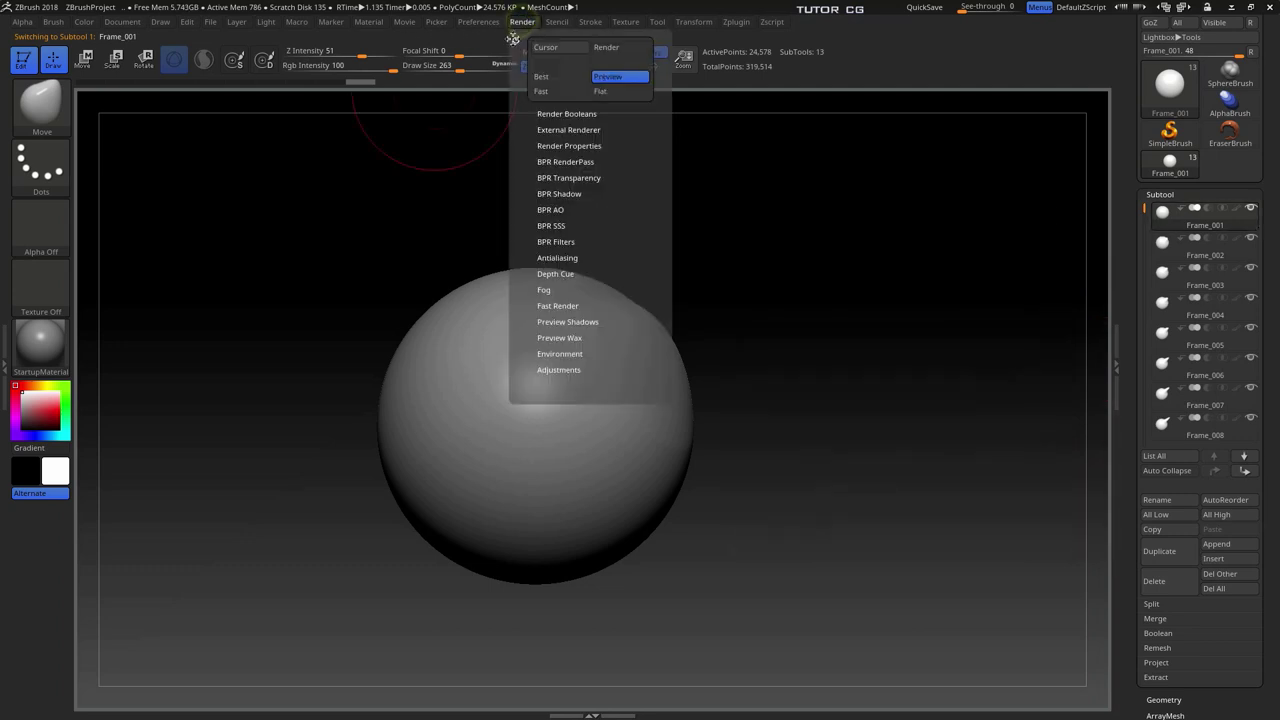
pyautogui.click(512, 36)
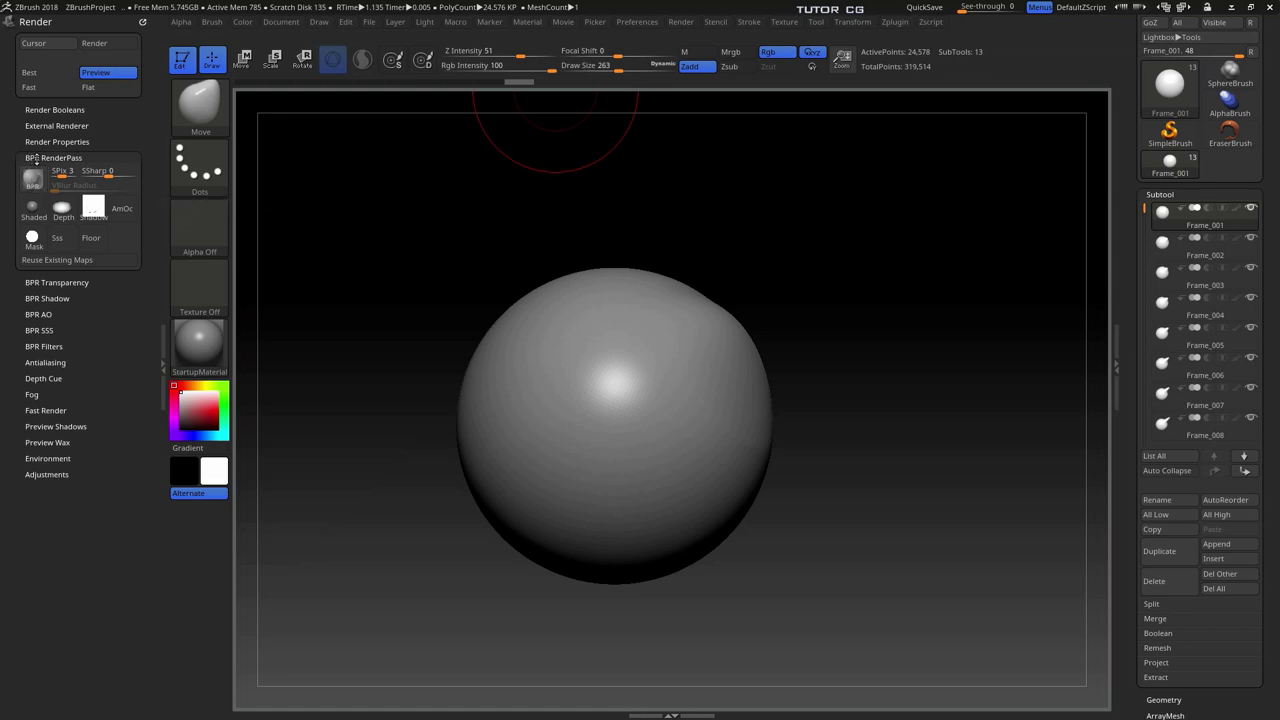
pyautogui.moveTo(33, 179)
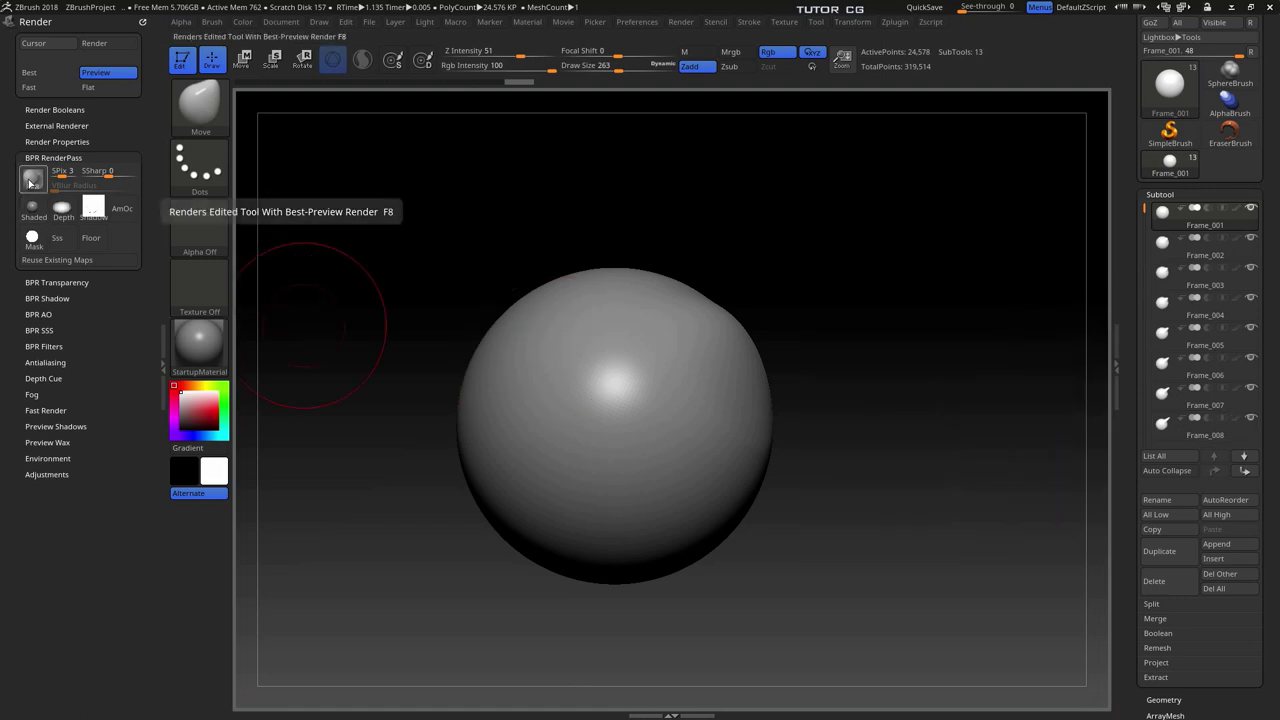
pyautogui.click(281, 21)
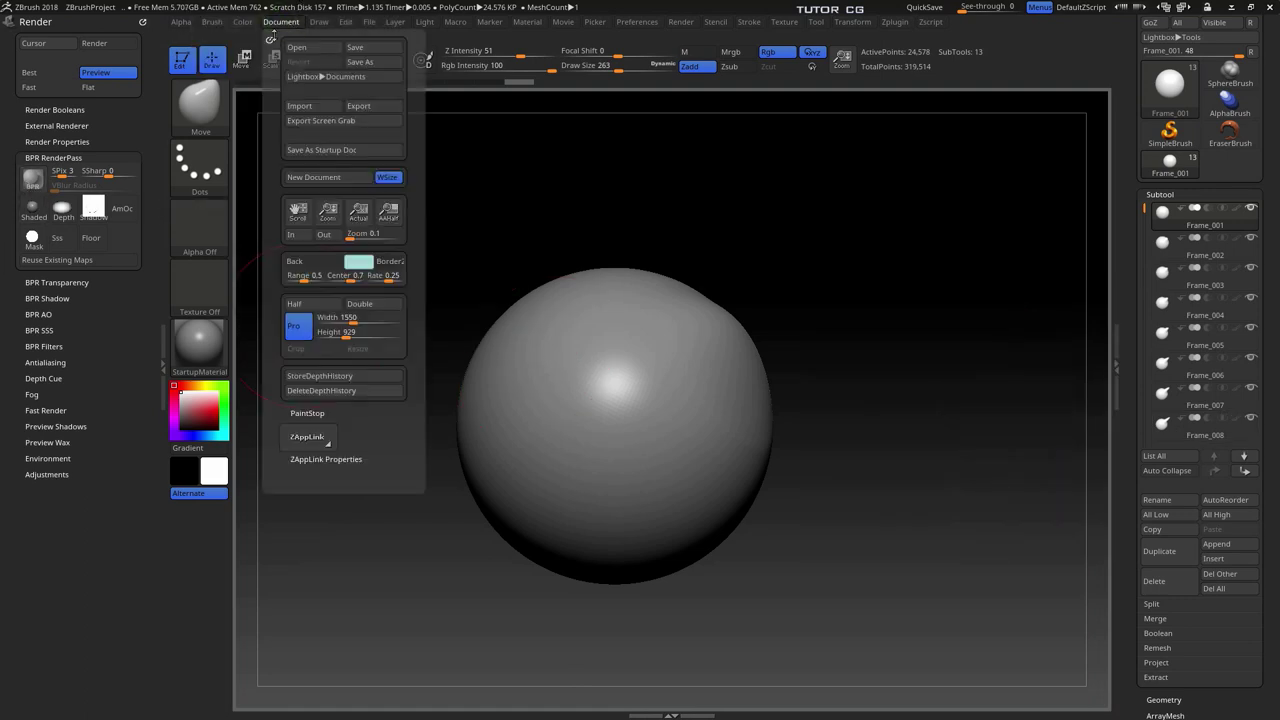
pyautogui.click(269, 37)
pyautogui.click(100, 572)
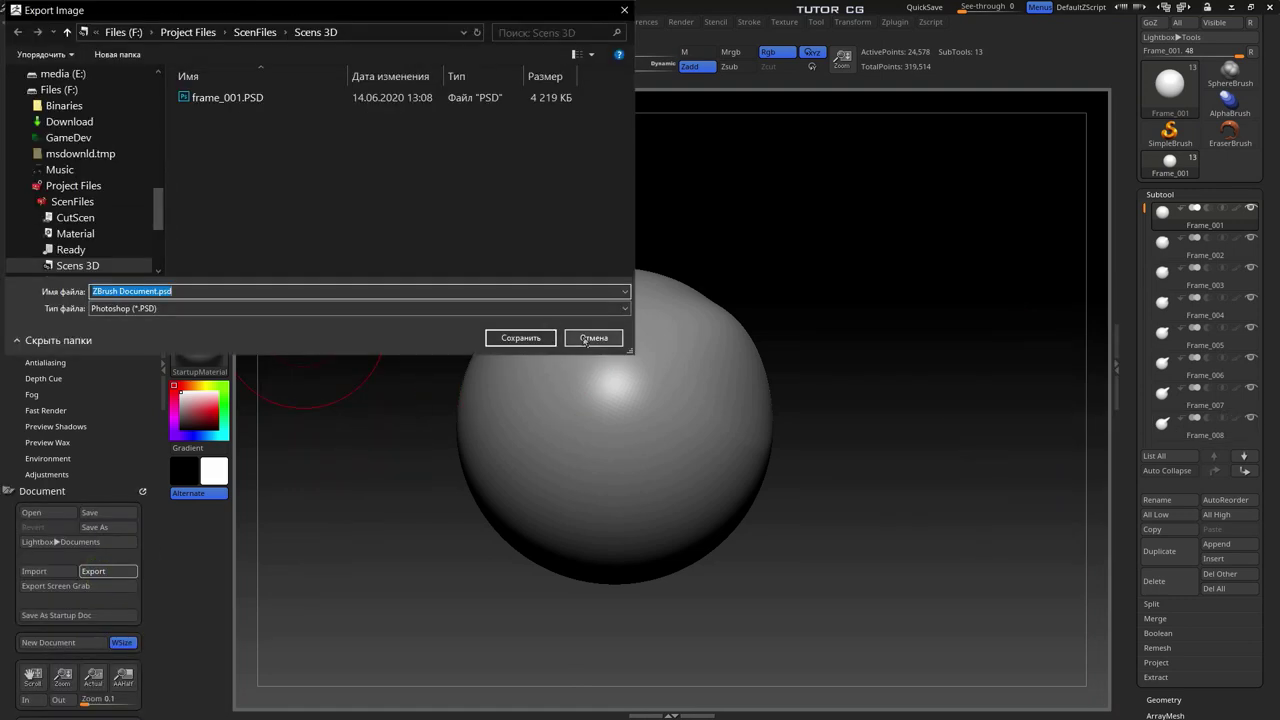
pyautogui.click(585, 340)
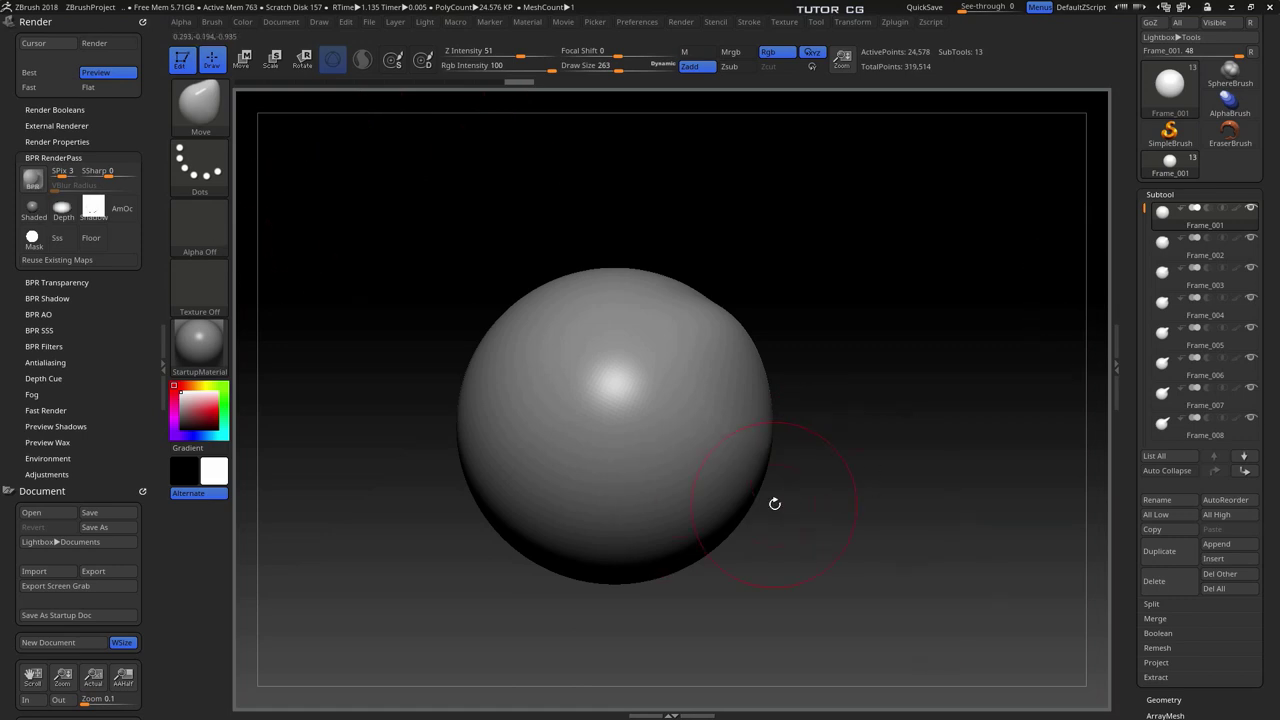
# Dock the Macro palette, with its RenderFrame minute groups, in the left tray.
pyautogui.click(458, 24)
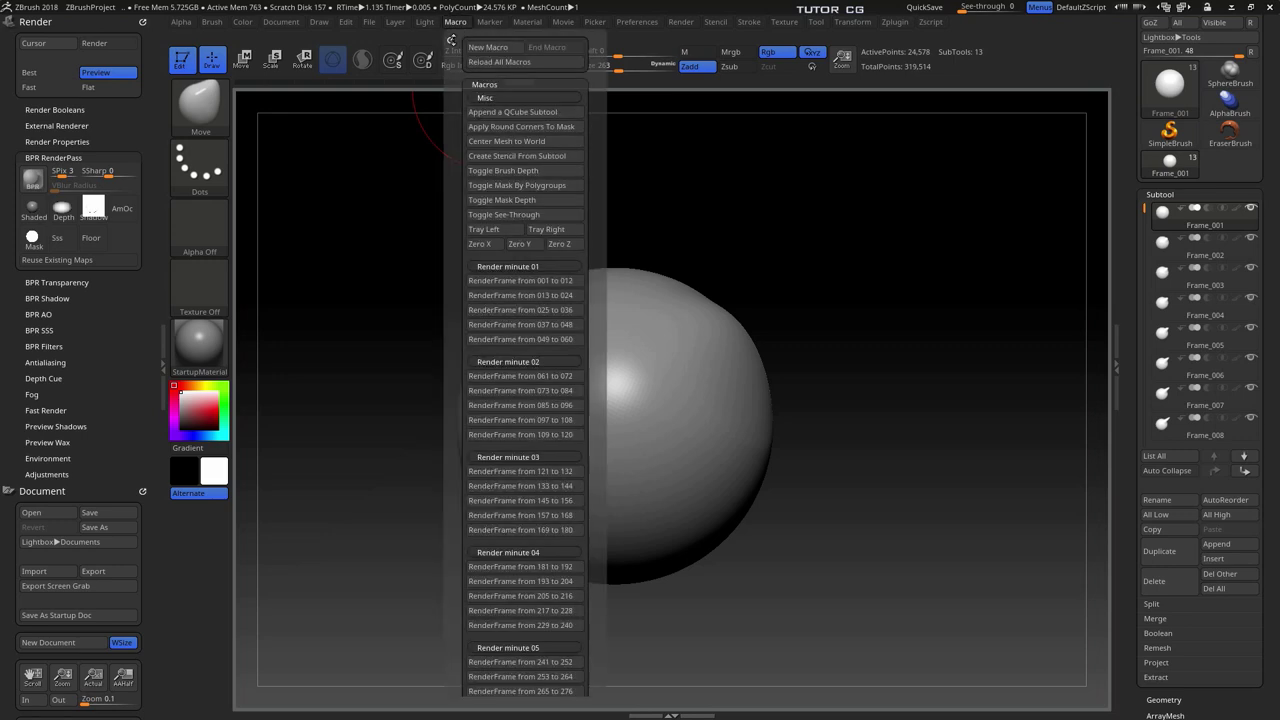
pyautogui.moveTo(455, 36); pyautogui.dragTo(63, 89)
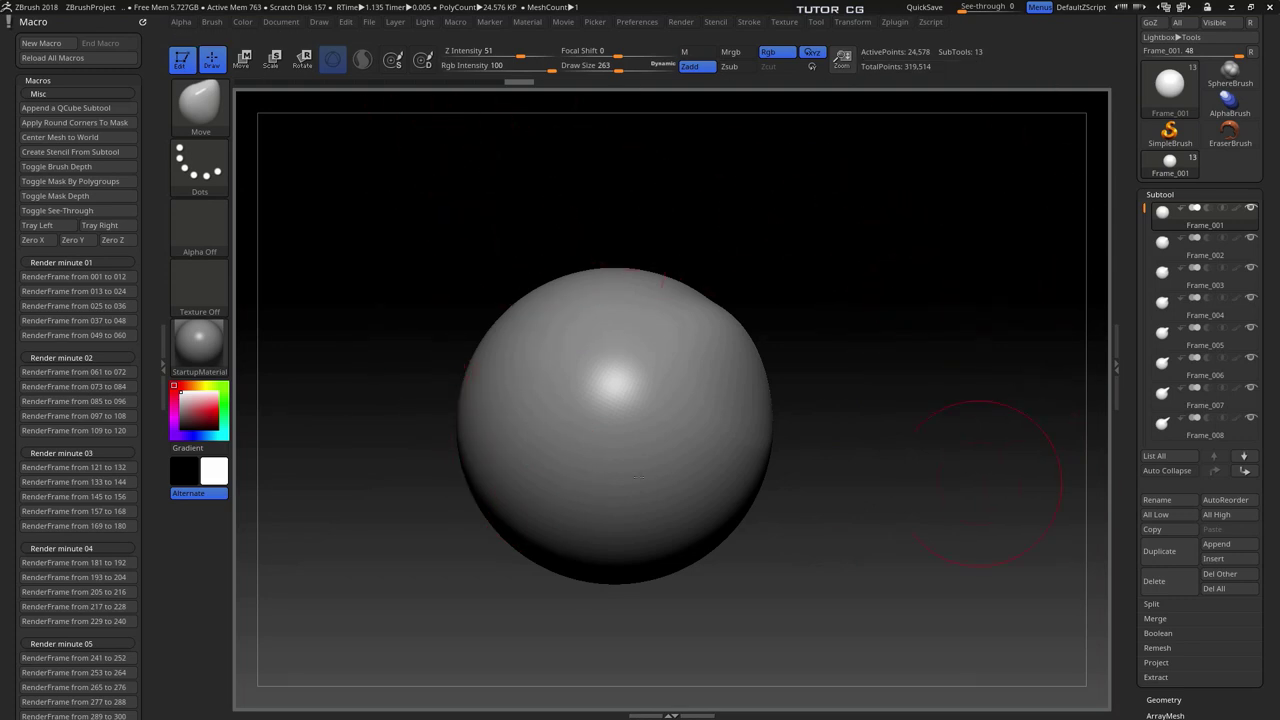
# Maximize Explorer and go up to the ZBrush 2018 folder, checking its full path.
pyautogui.hotkey('alt', 'Tab')
pyautogui.click(1071, 43)
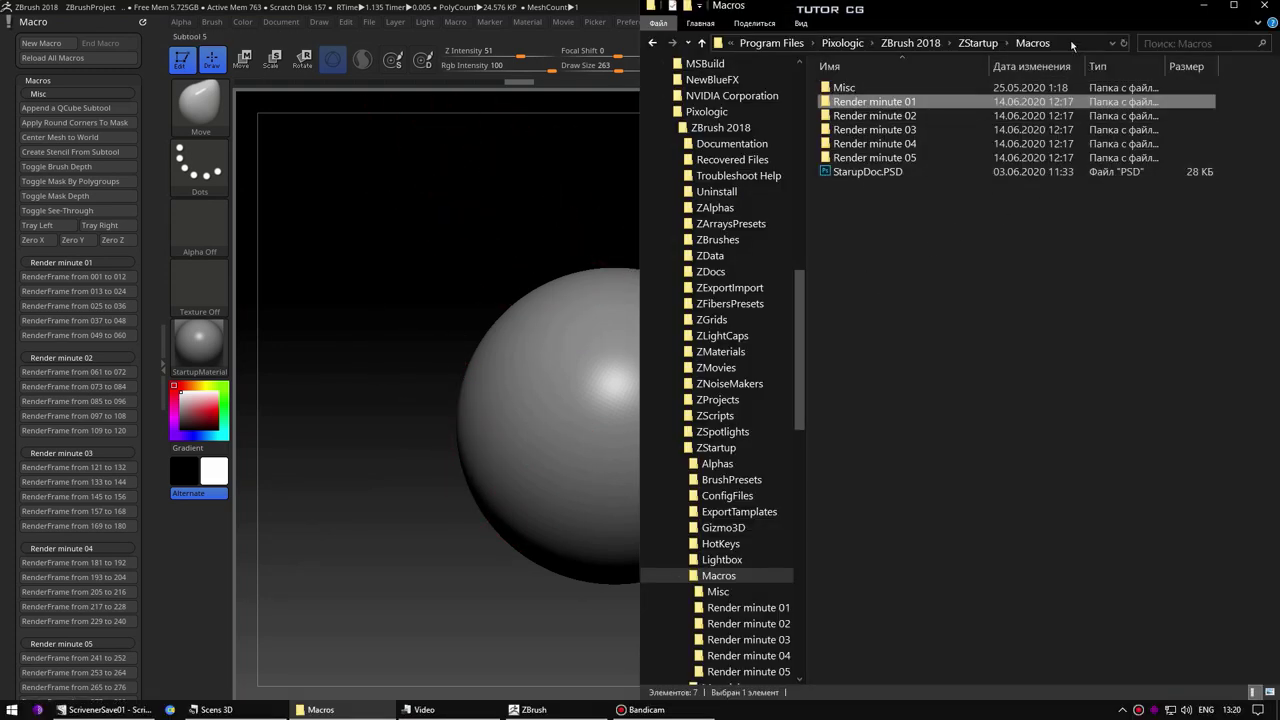
pyautogui.click(1233, 6)
pyautogui.click(482, 43)
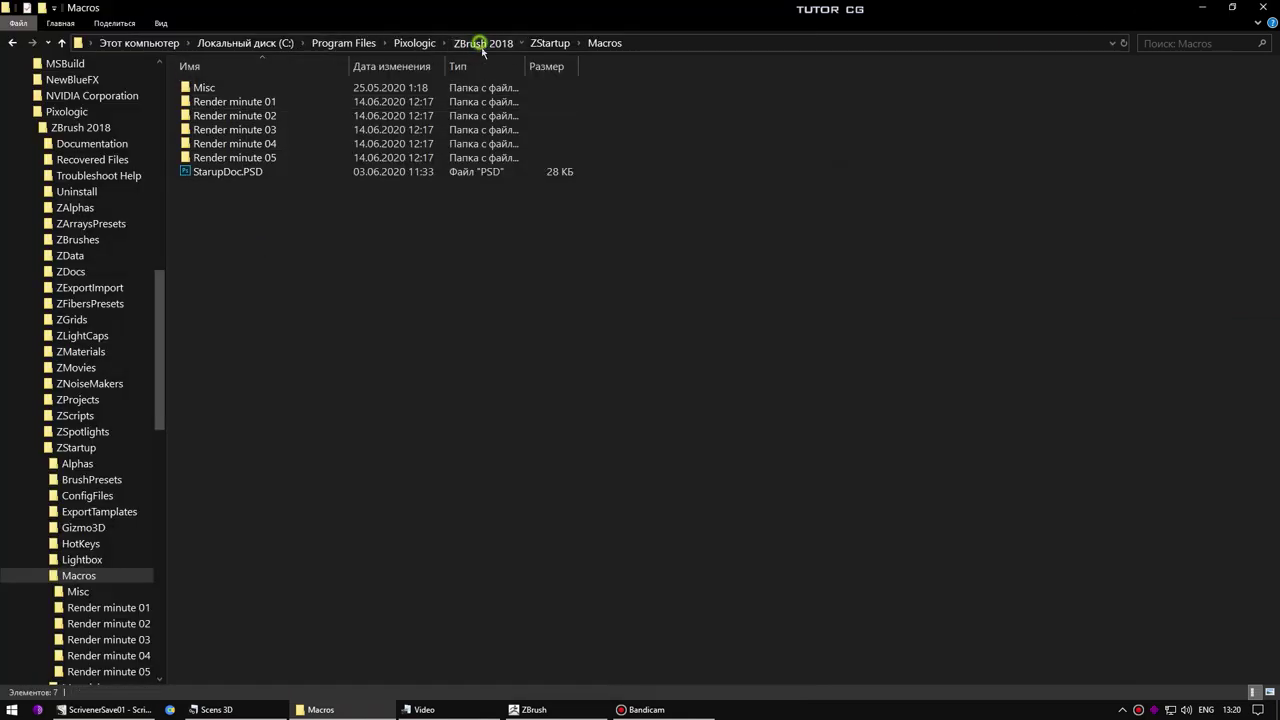
pyautogui.click(633, 43)
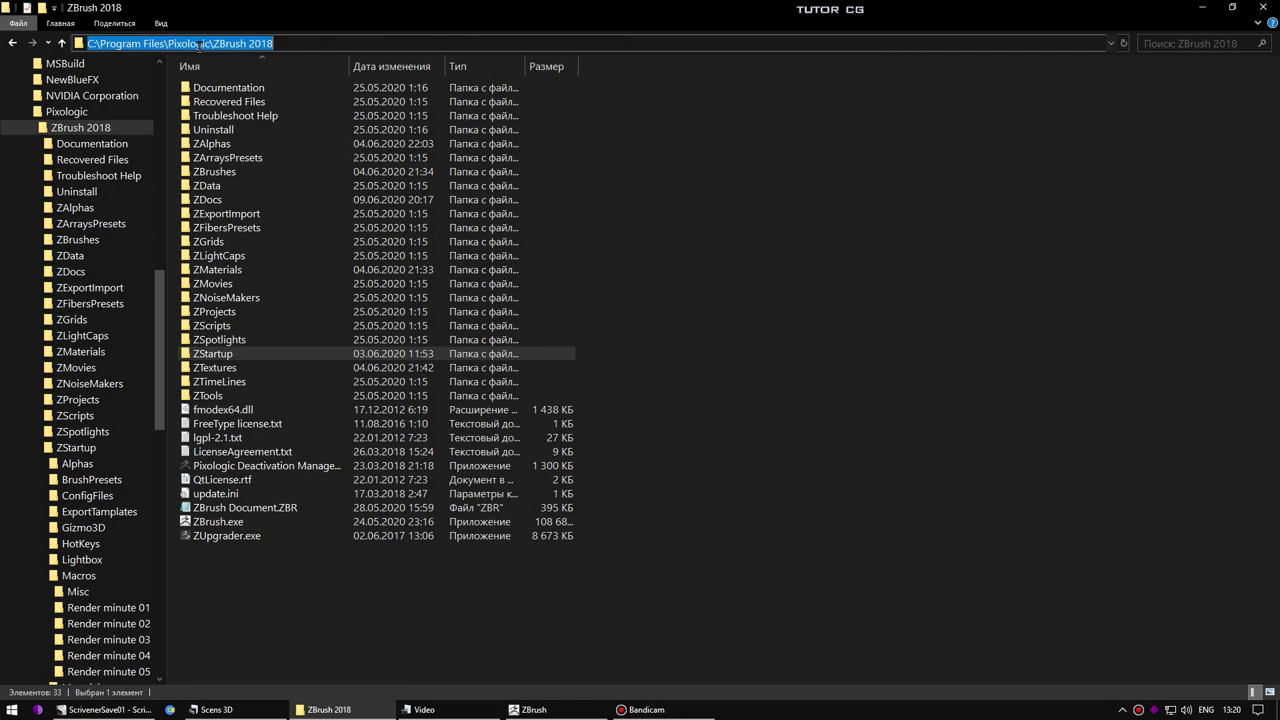
pyautogui.click(245, 579)
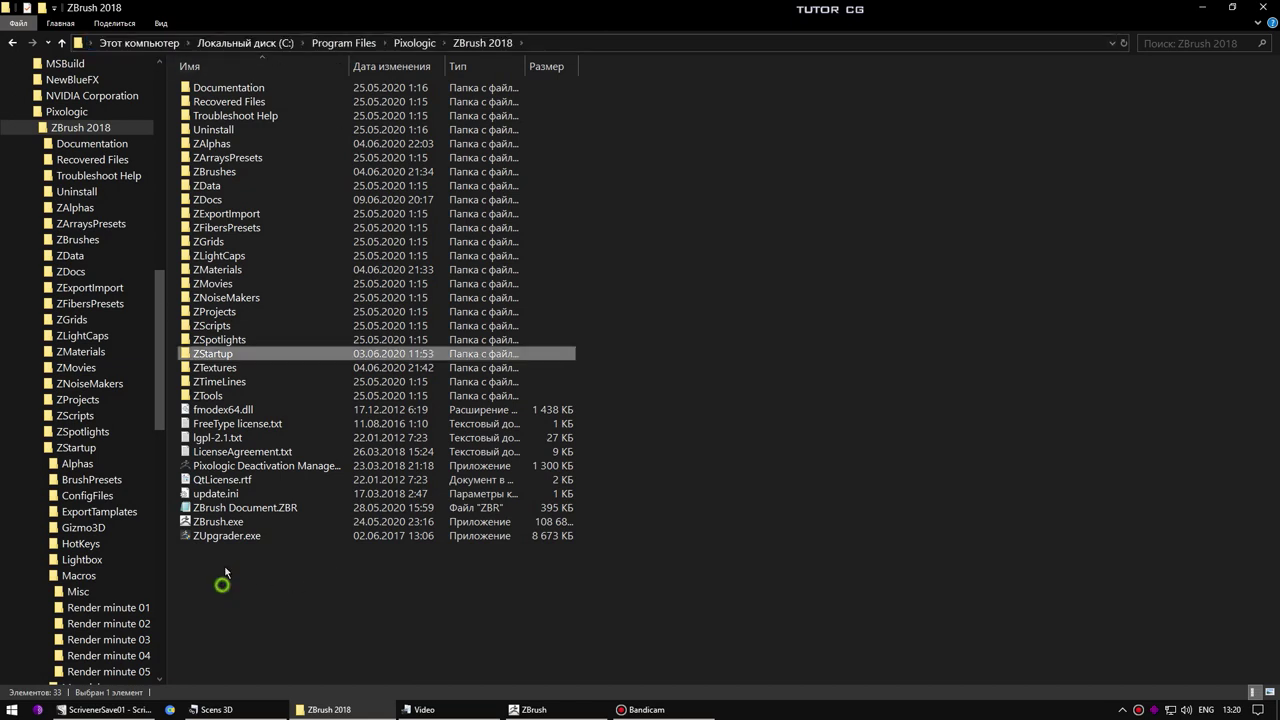
# Open ZStartup > Macros and select the Render minute 01 folder.
pyautogui.doubleClick(204, 356)
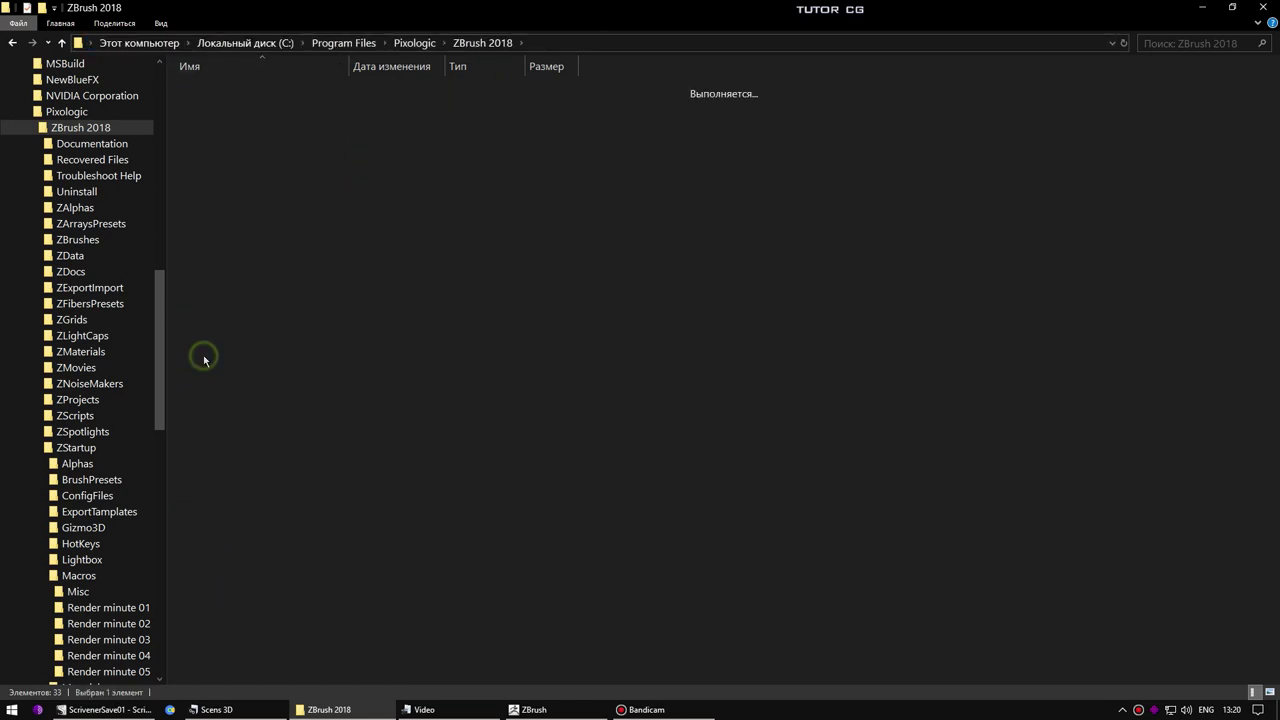
pyautogui.doubleClick(200, 186)
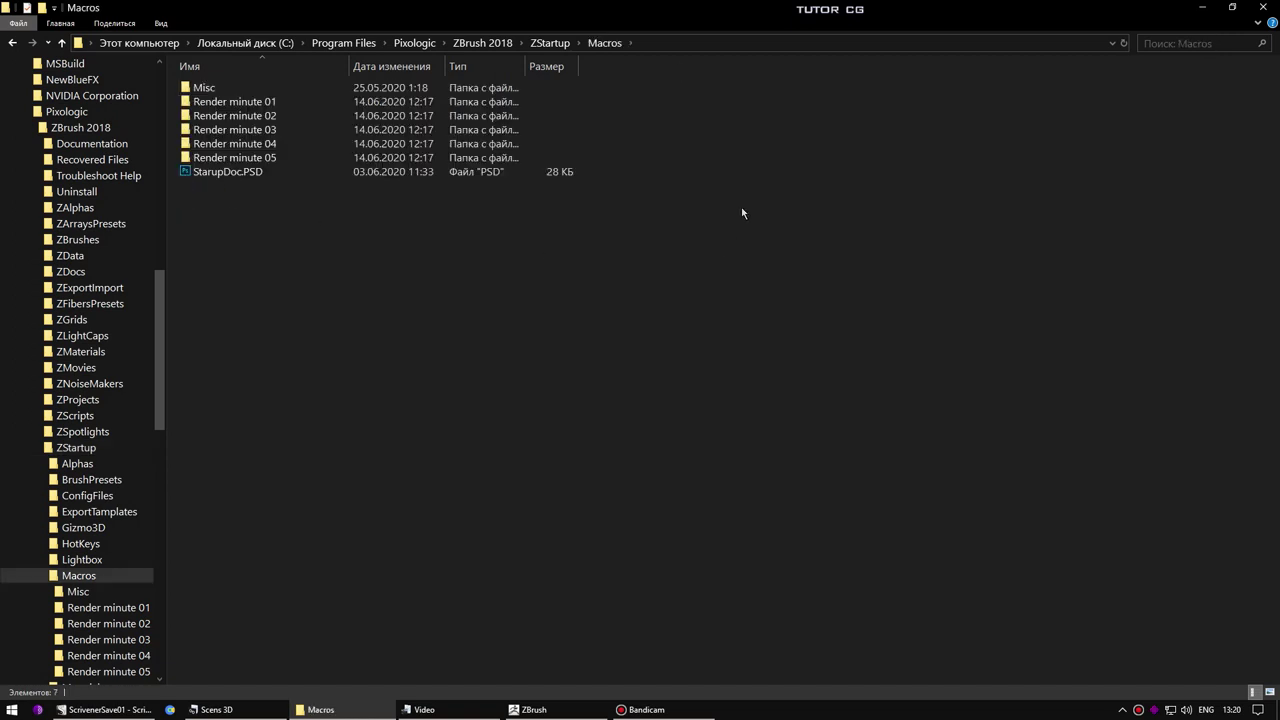
pyautogui.click(667, 43)
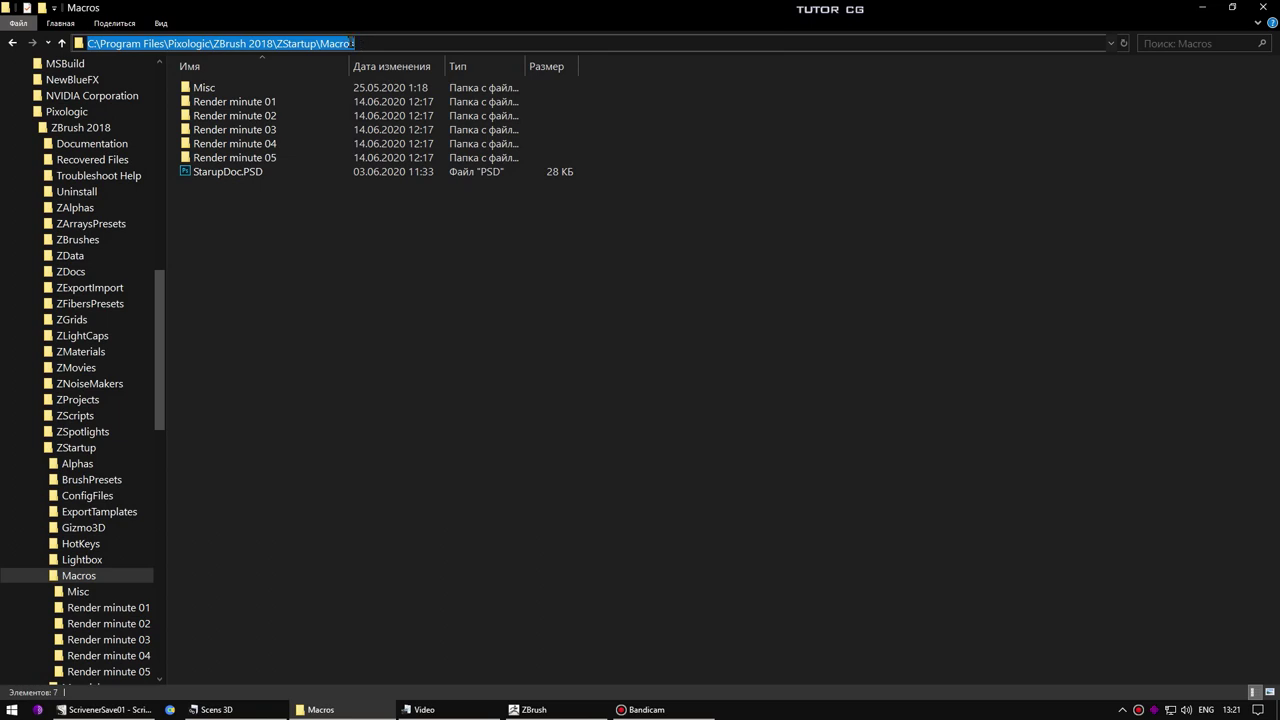
pyautogui.click(229, 266)
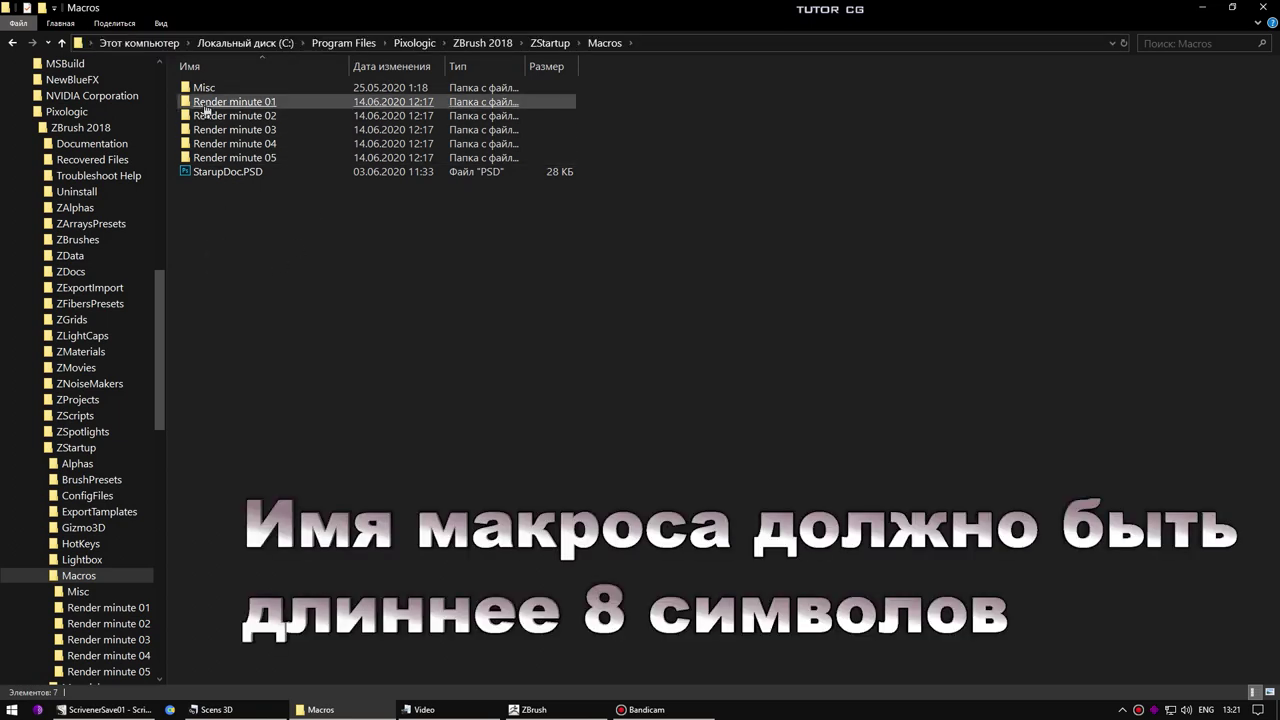
pyautogui.click(261, 108)
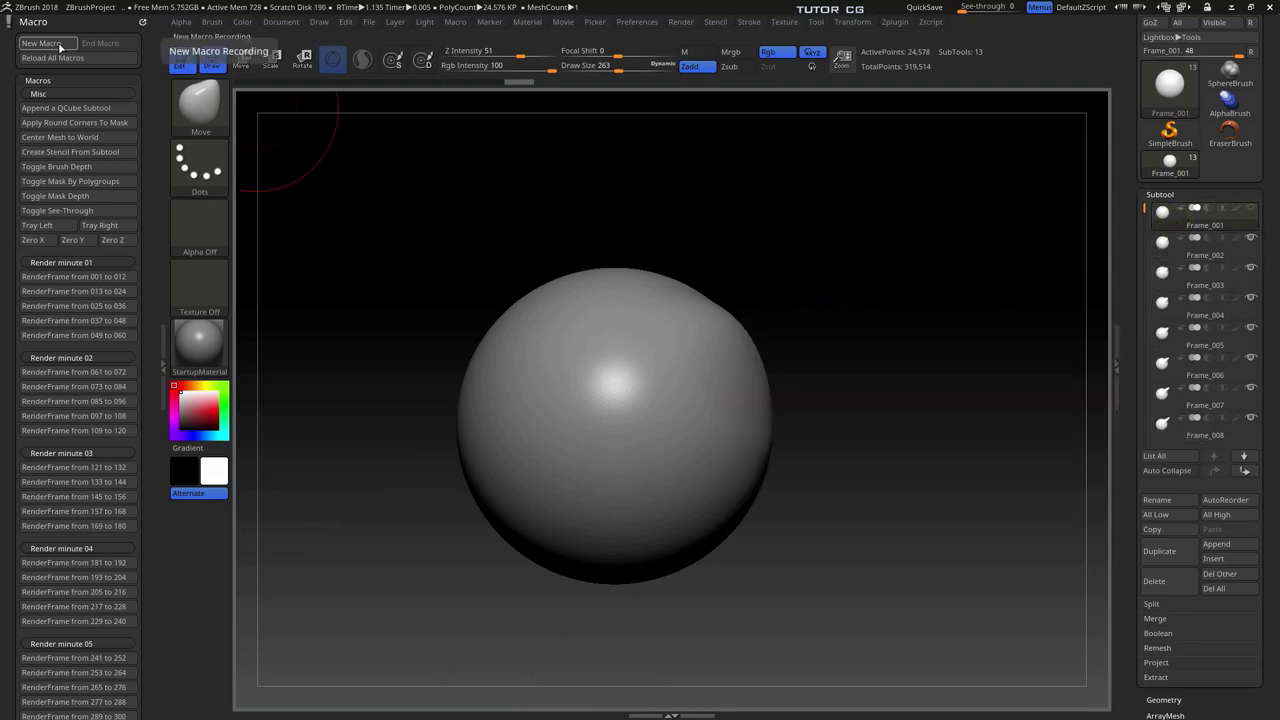
# Render the sphere with best-preview shadows, start an image export named 'frame_', then cancel it.
pyautogui.click(681, 21)
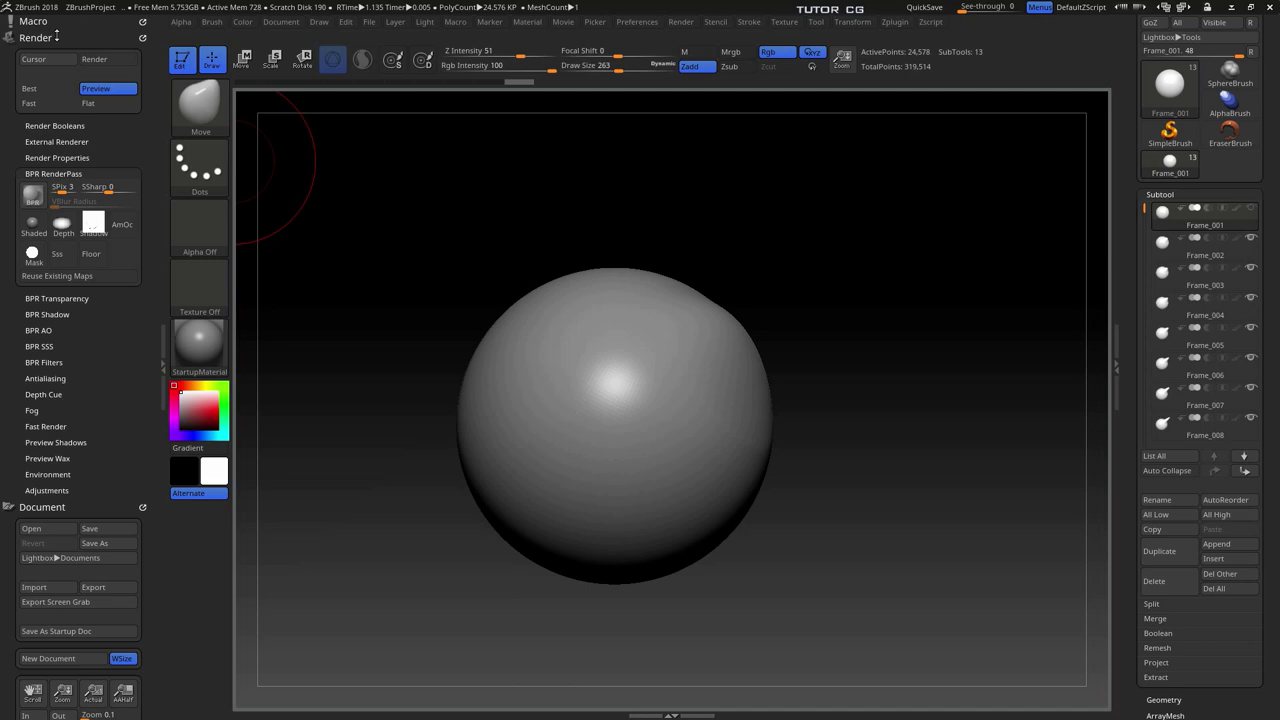
pyautogui.click(33, 197)
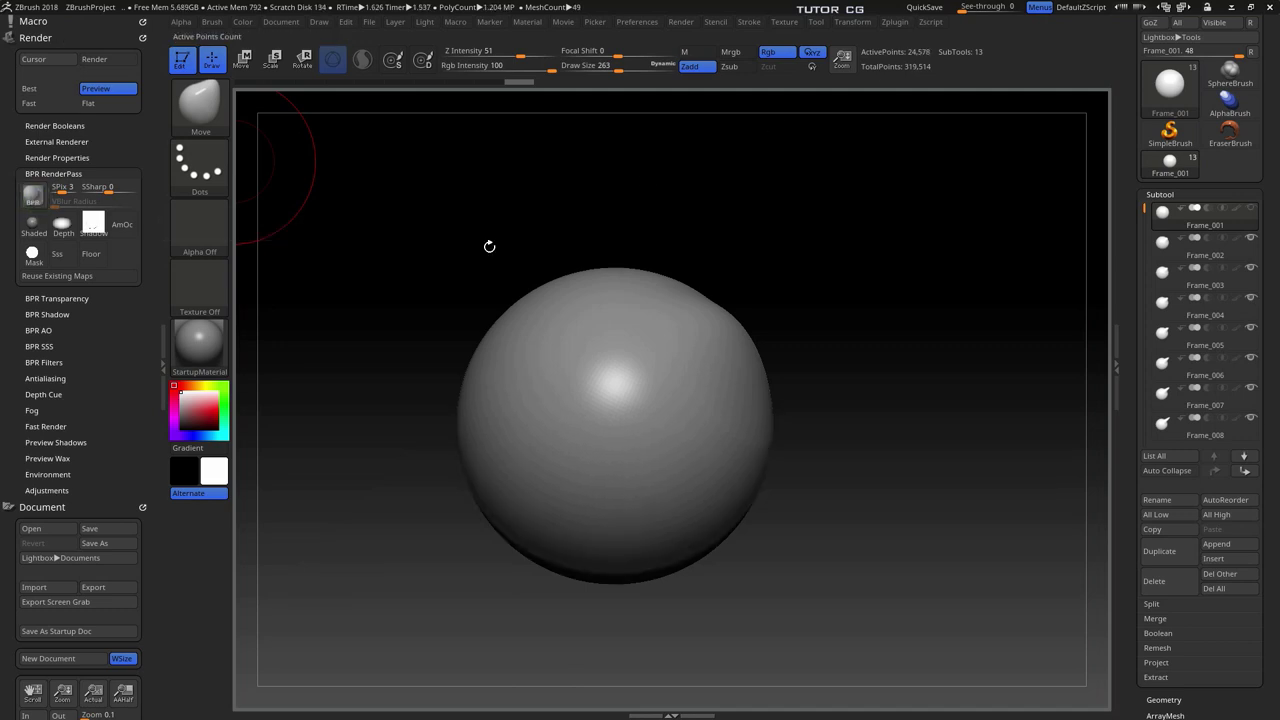
pyautogui.click(123, 593)
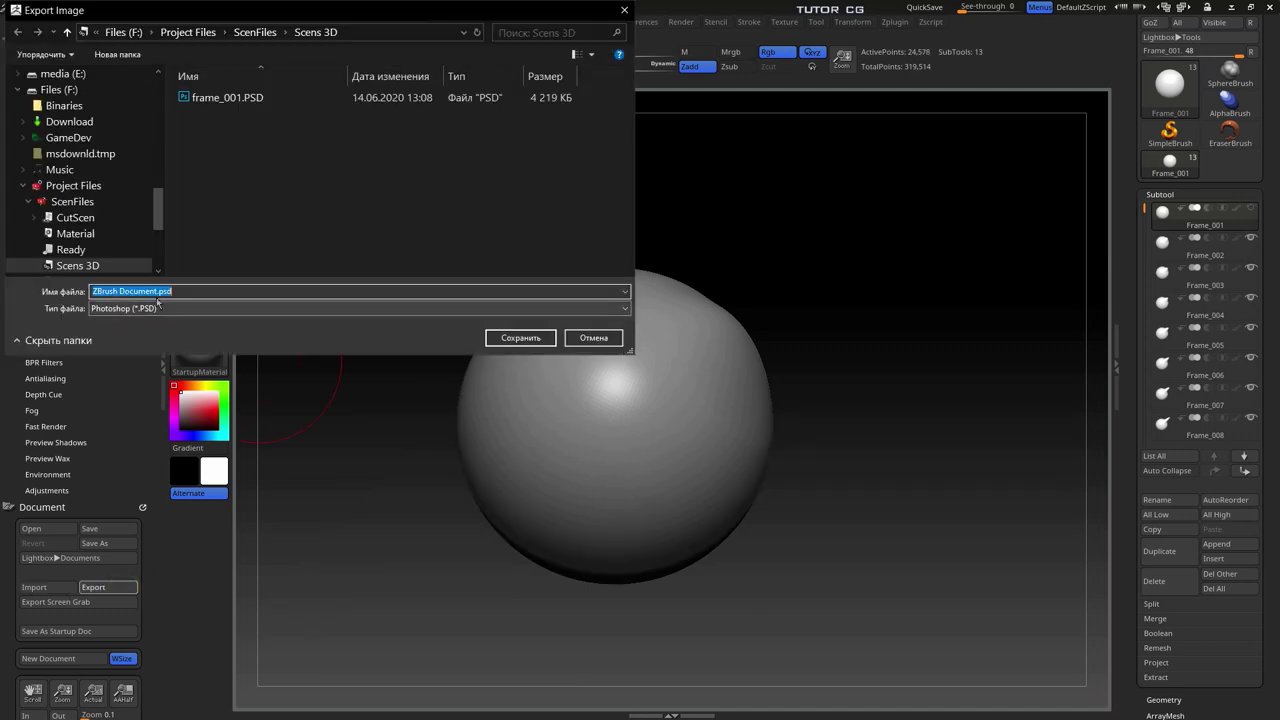
pyautogui.write('fr')
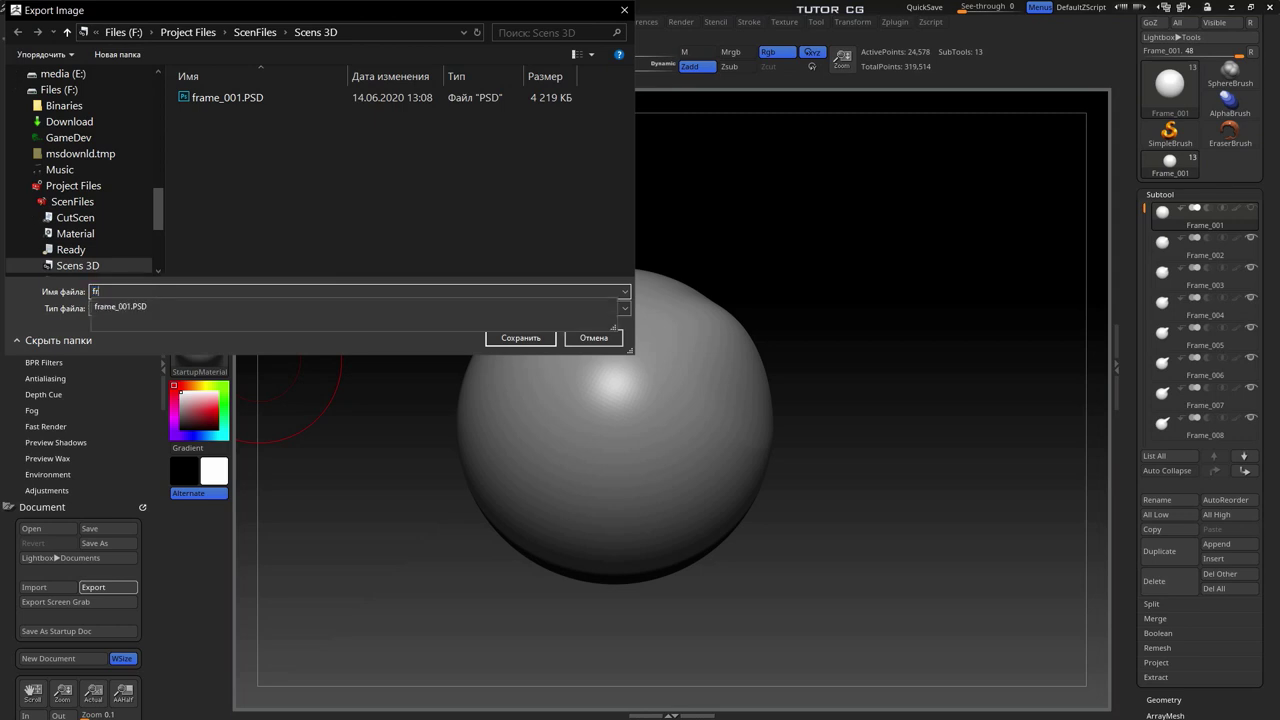
pyautogui.write('ame_001')
pyautogui.click(531, 342)
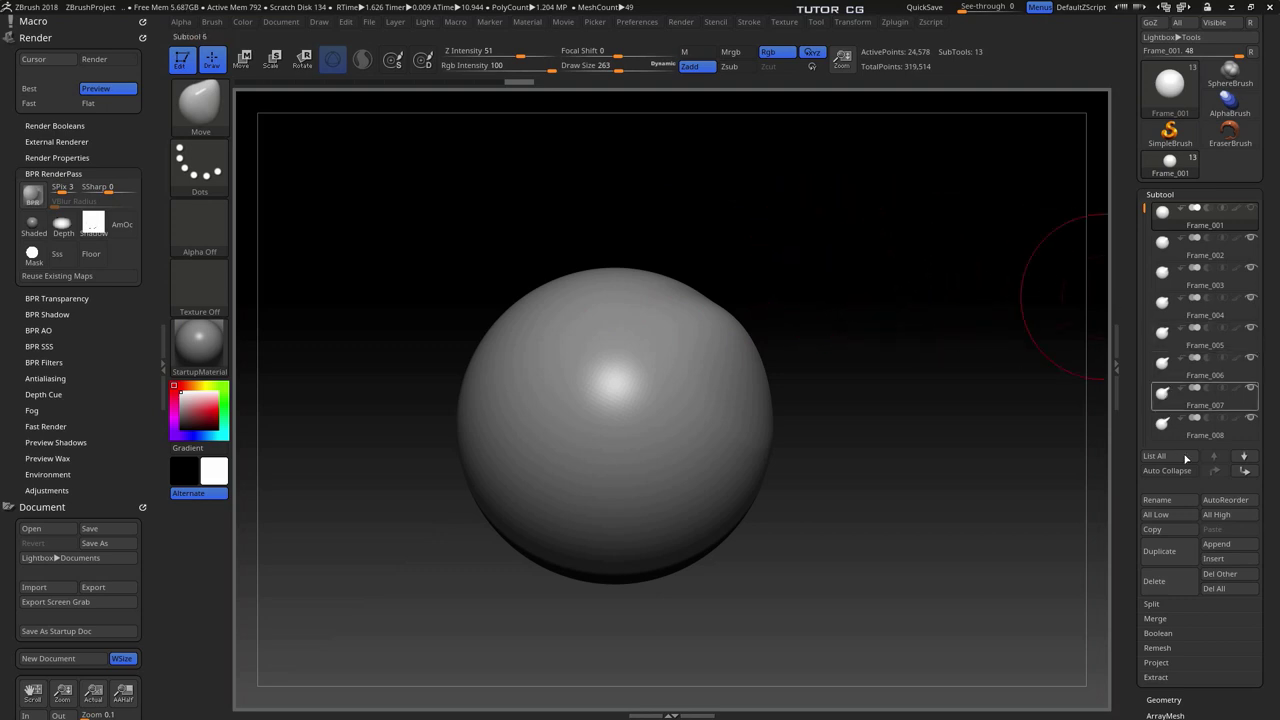
# Make Frame_002 the active subtool and show the macro list.
pyautogui.click(1242, 458)
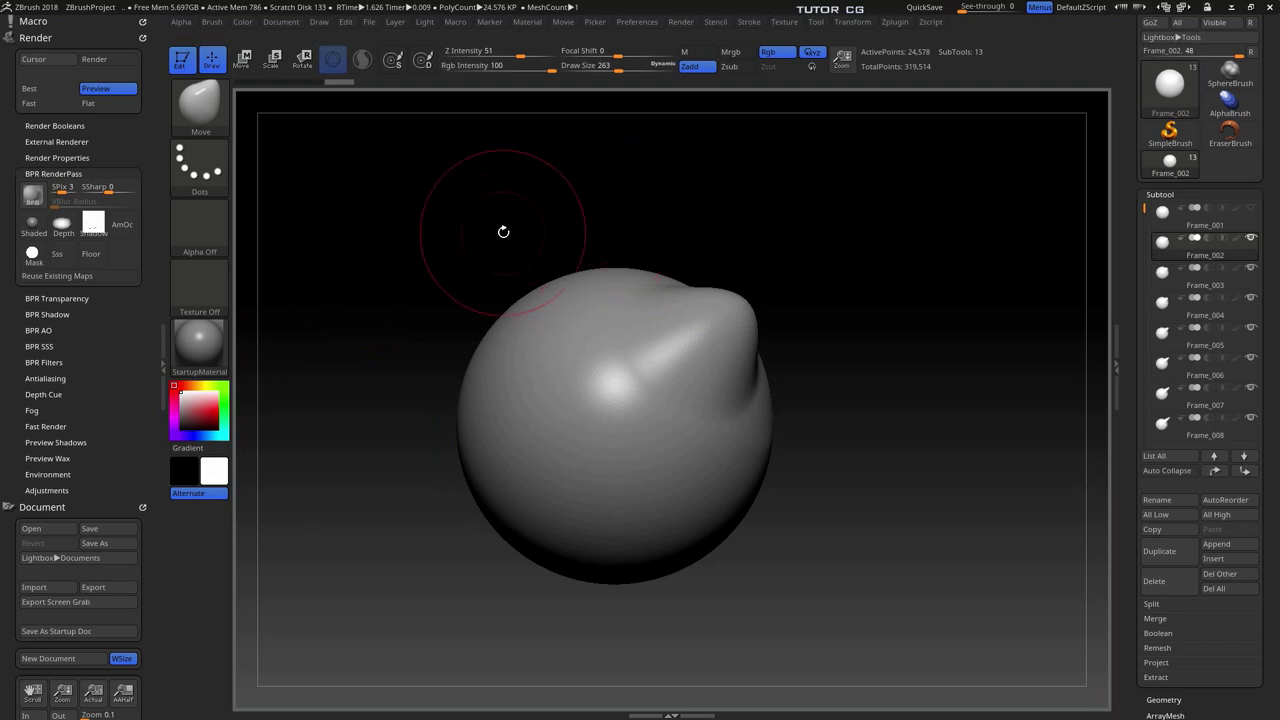
pyautogui.moveTo(1144, 208); pyautogui.dragTo(1144, 334)
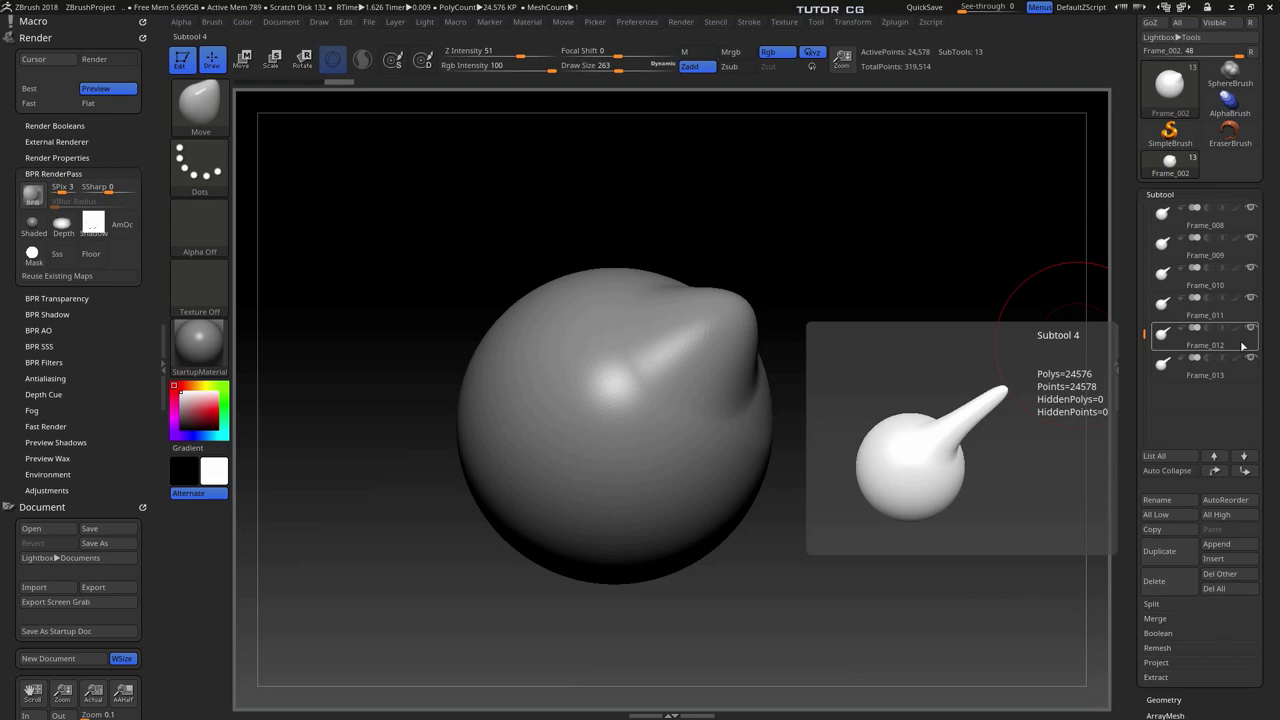
pyautogui.click(84, 21)
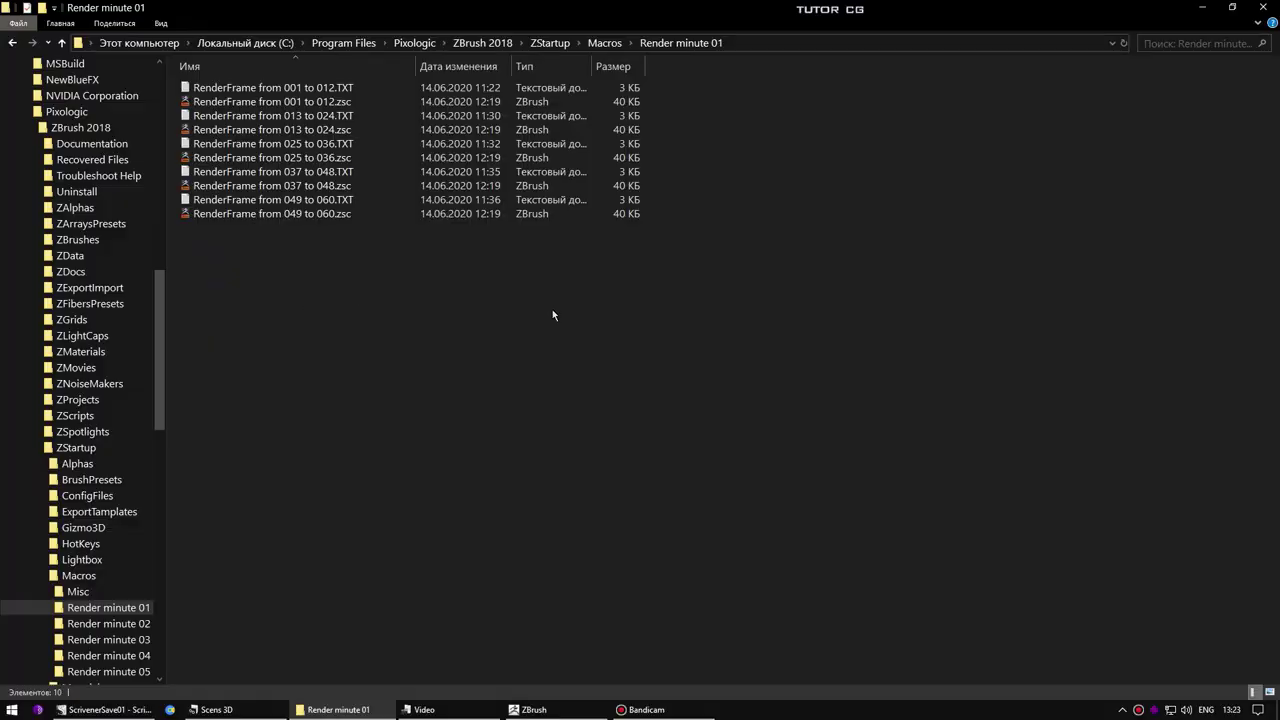
# Go back up to the Macros folder and minimize Explorer.
pyautogui.click(604, 43)
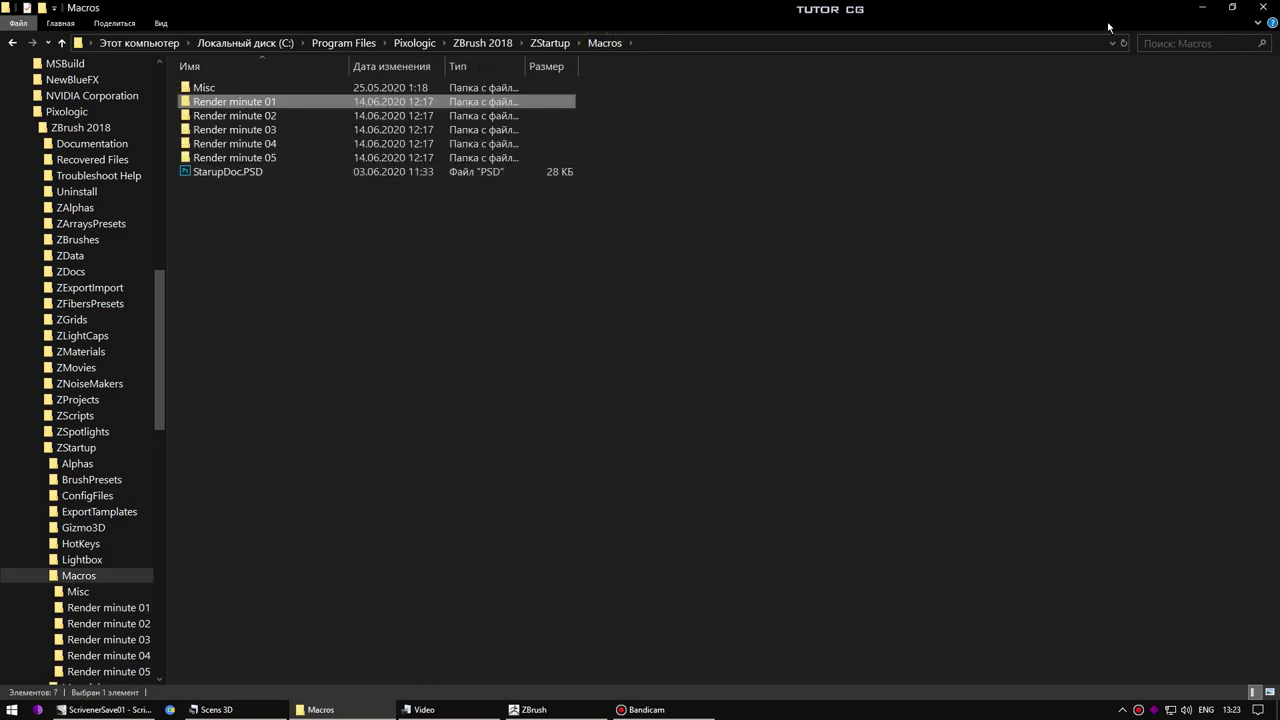
pyautogui.click(1202, 7)
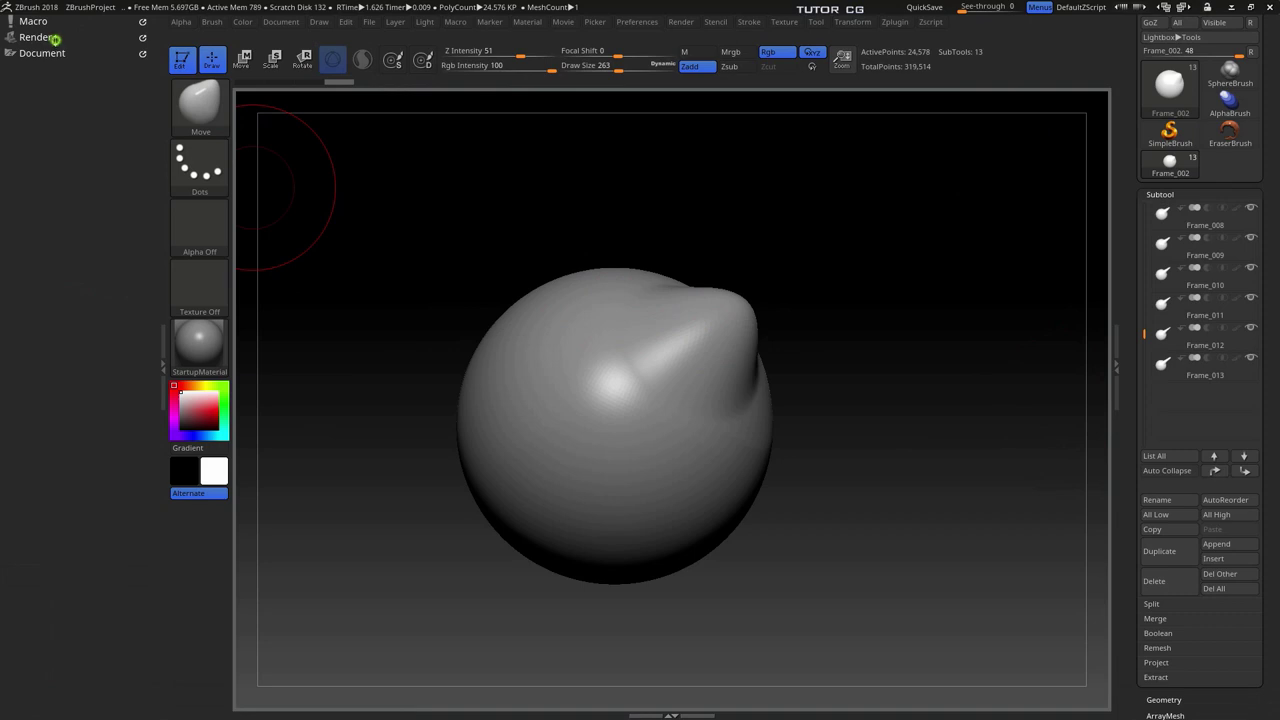
# Switch from Frame_001 to the last subtool Frame_013 and bring up the Macro palette's RenderFrame list.
pyautogui.click(55, 39)
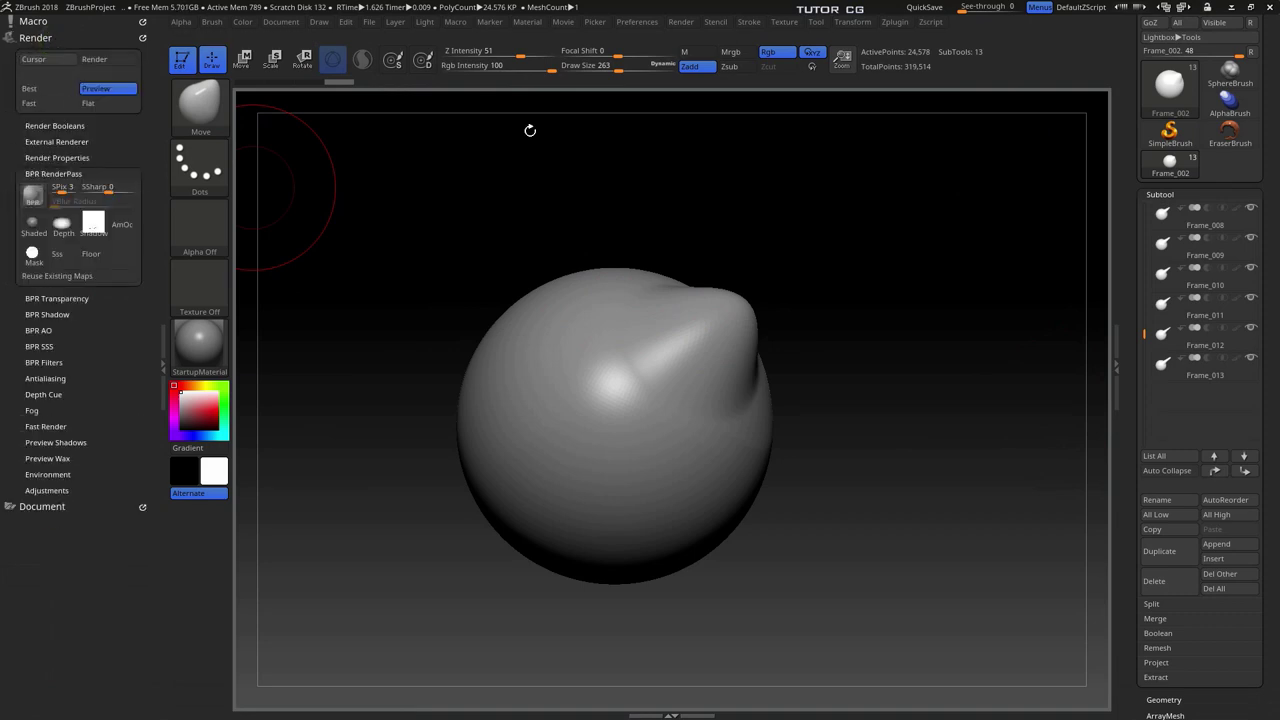
pyautogui.moveTo(1143, 335); pyautogui.dragTo(1139, 207)
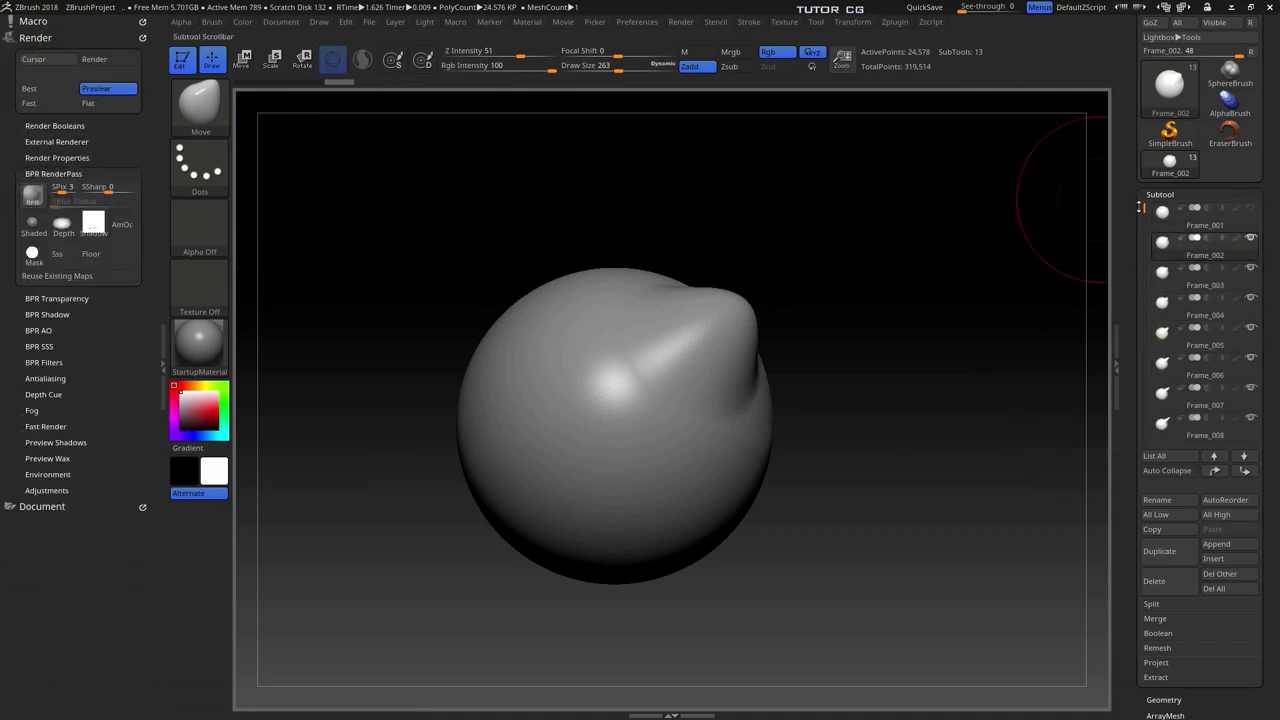
pyautogui.click(1171, 229)
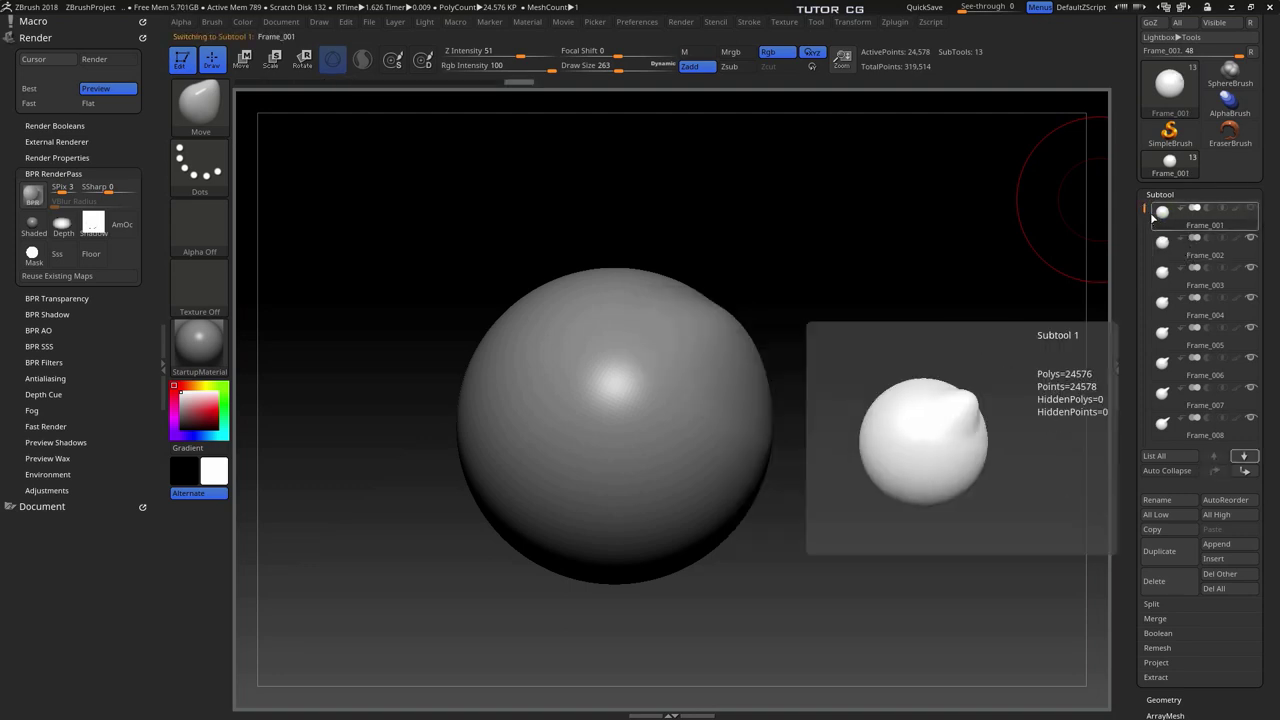
pyautogui.moveTo(1144, 213); pyautogui.dragTo(1141, 350)
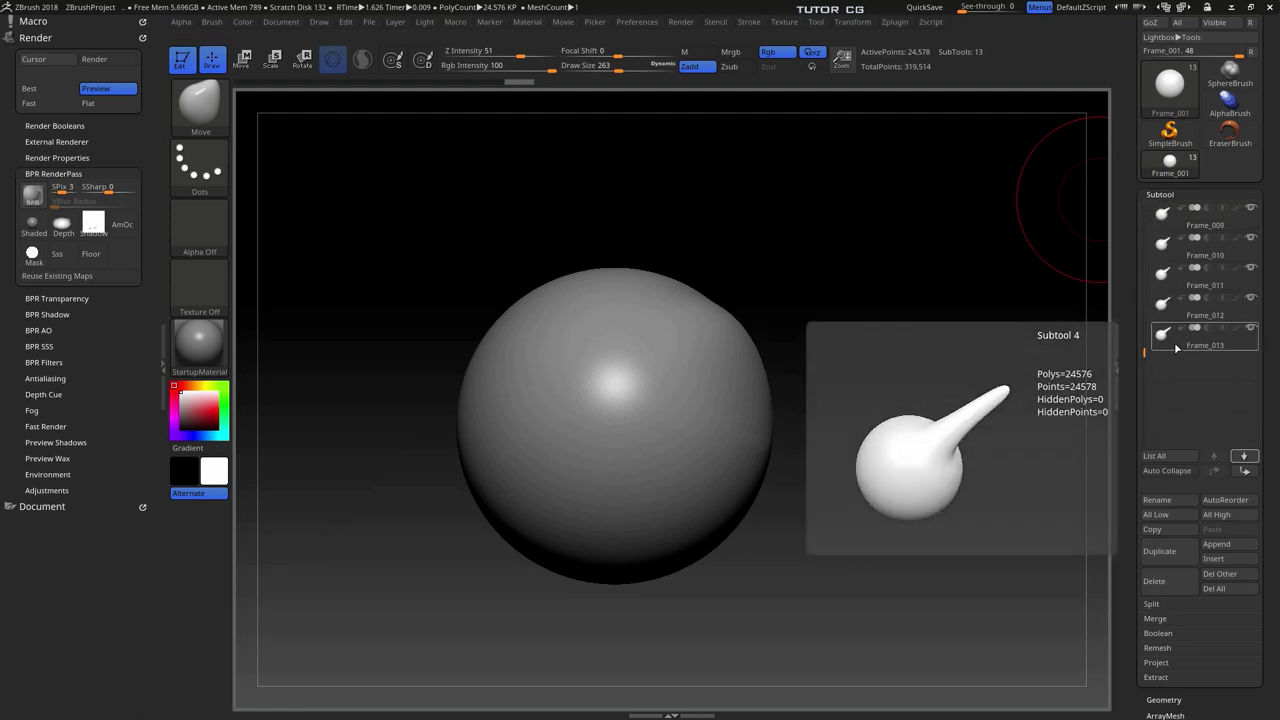
pyautogui.click(1176, 347)
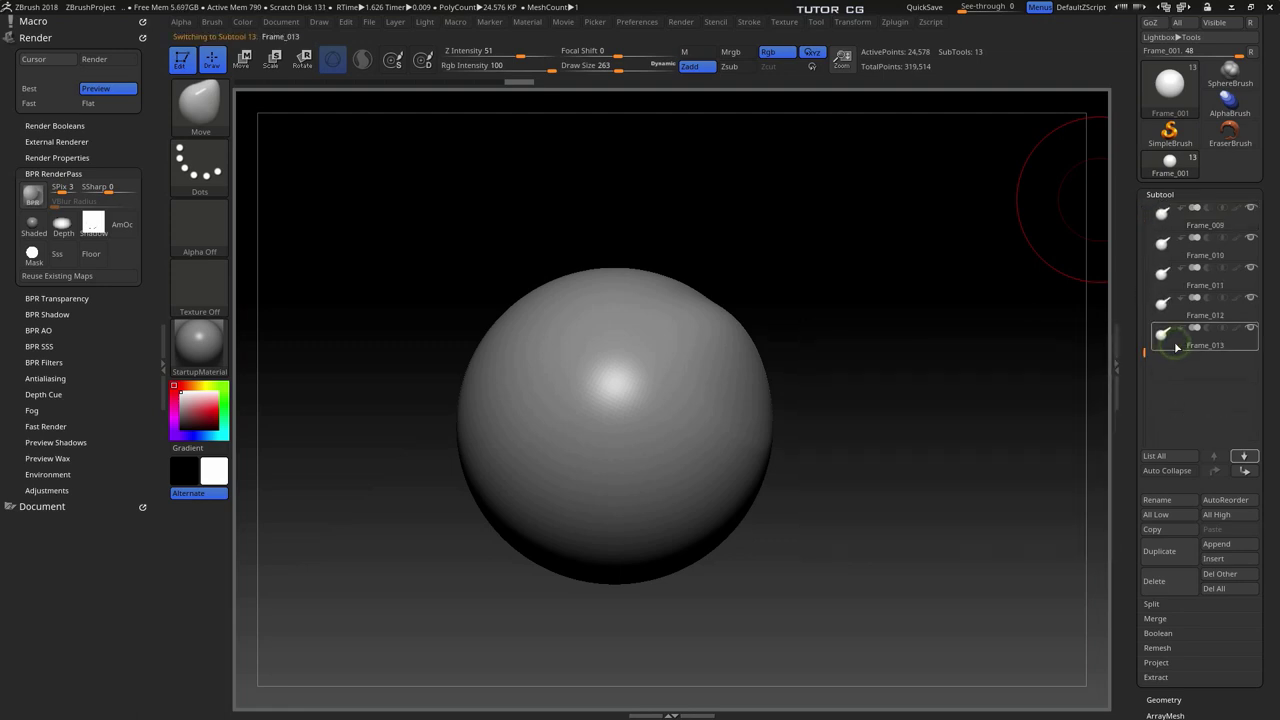
pyautogui.click(47, 21)
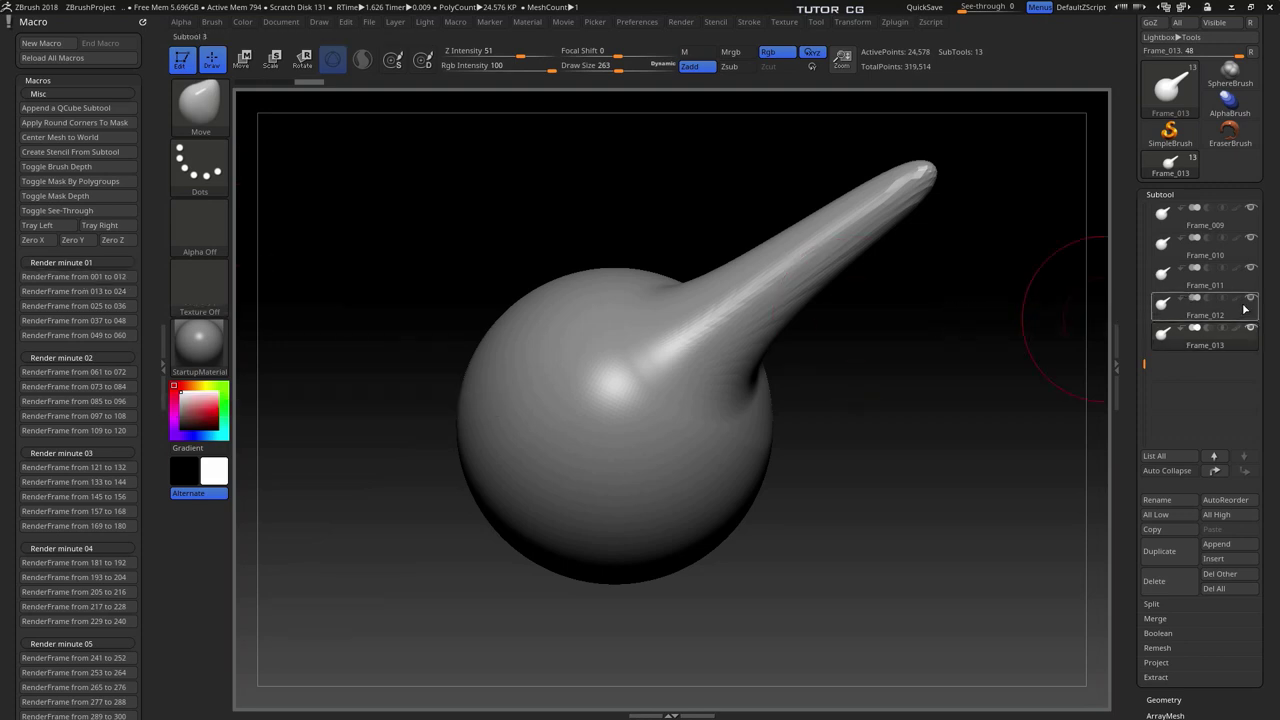
pyautogui.moveTo(1145, 333); pyautogui.dragTo(1145, 210)
pyautogui.click(1230, 225)
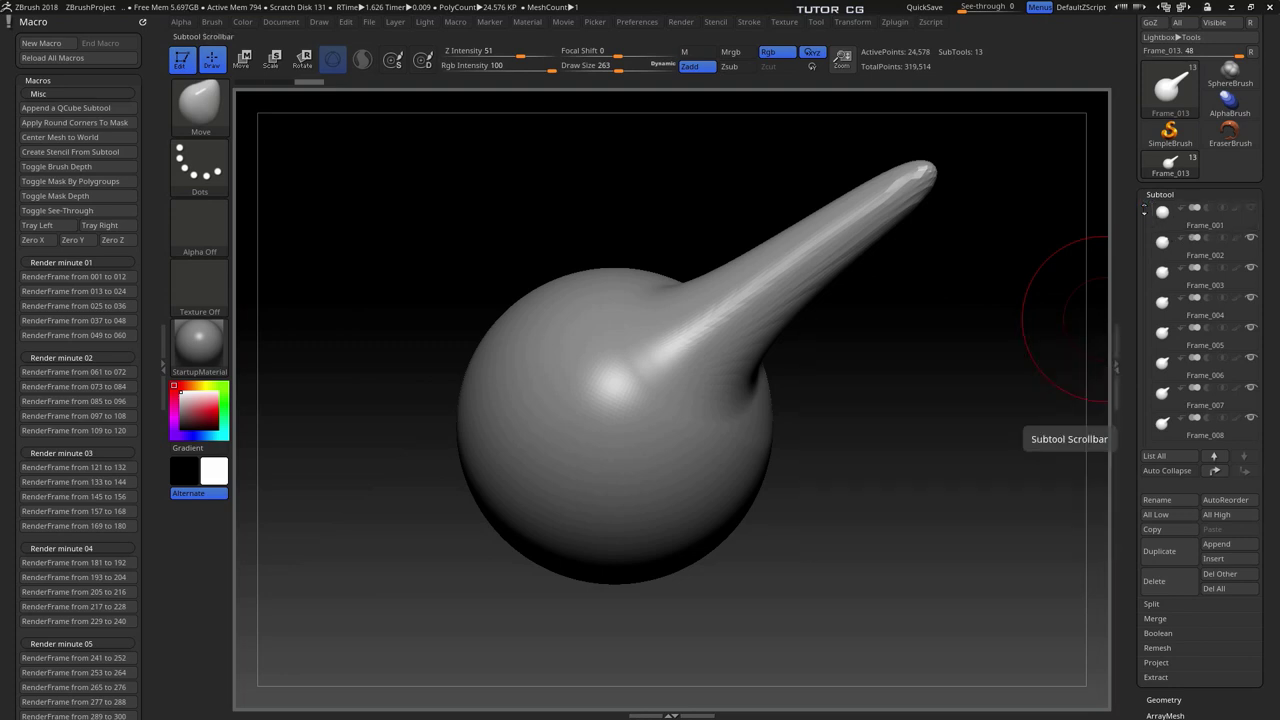
pyautogui.moveTo(1145, 210); pyautogui.dragTo(1145, 300)
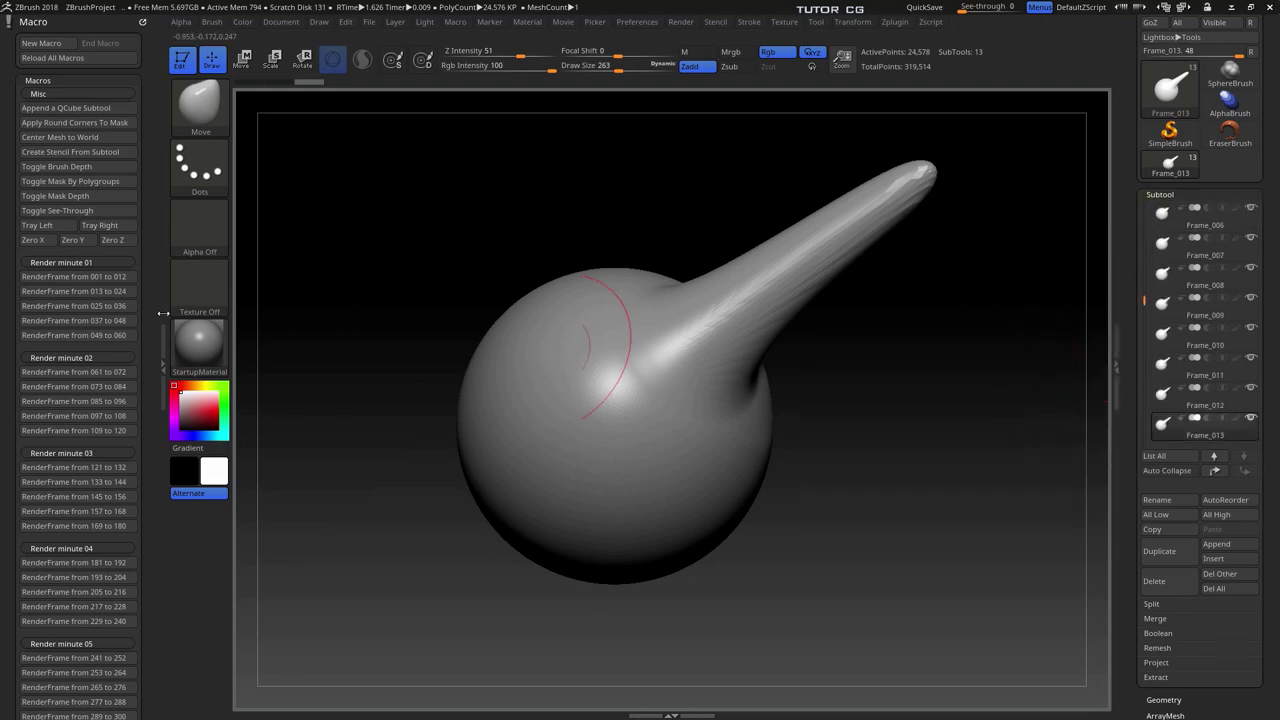
# Run the RenderFrame from 001 to 012 macro and let it step through the Frame subtools.
pyautogui.click(106, 280)
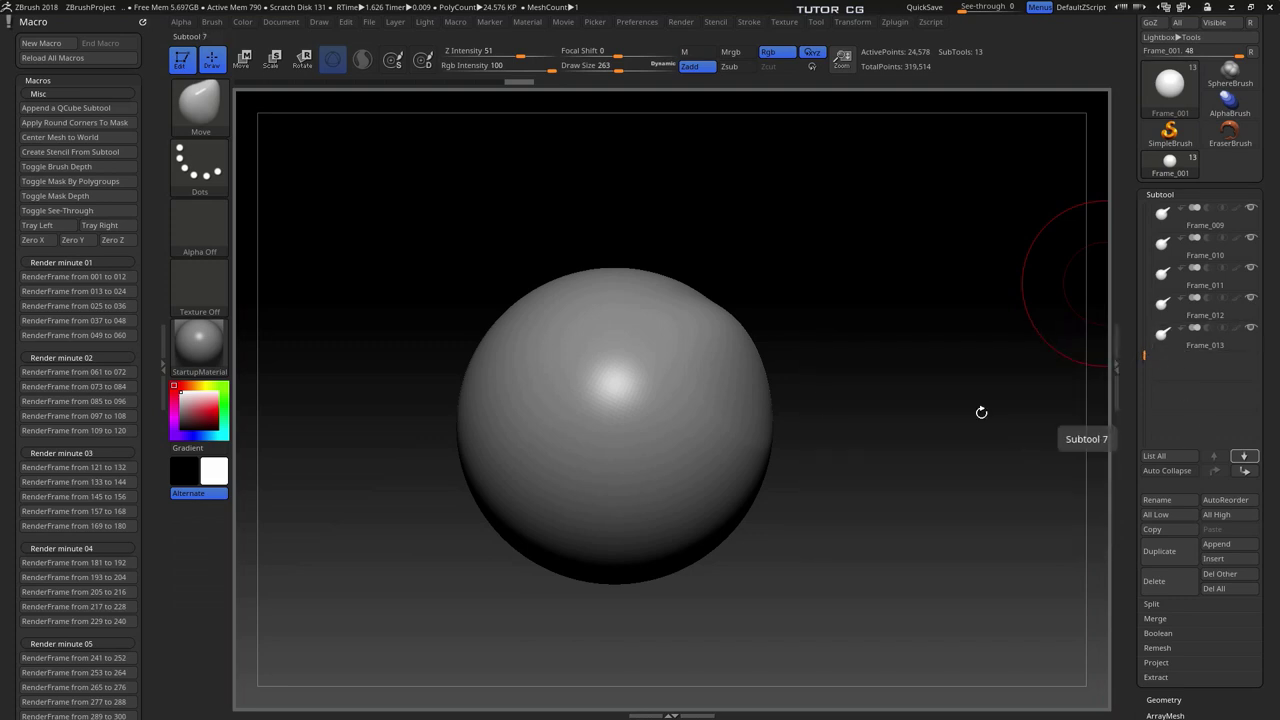
pyautogui.click(130, 295)
pyautogui.click(102, 316)
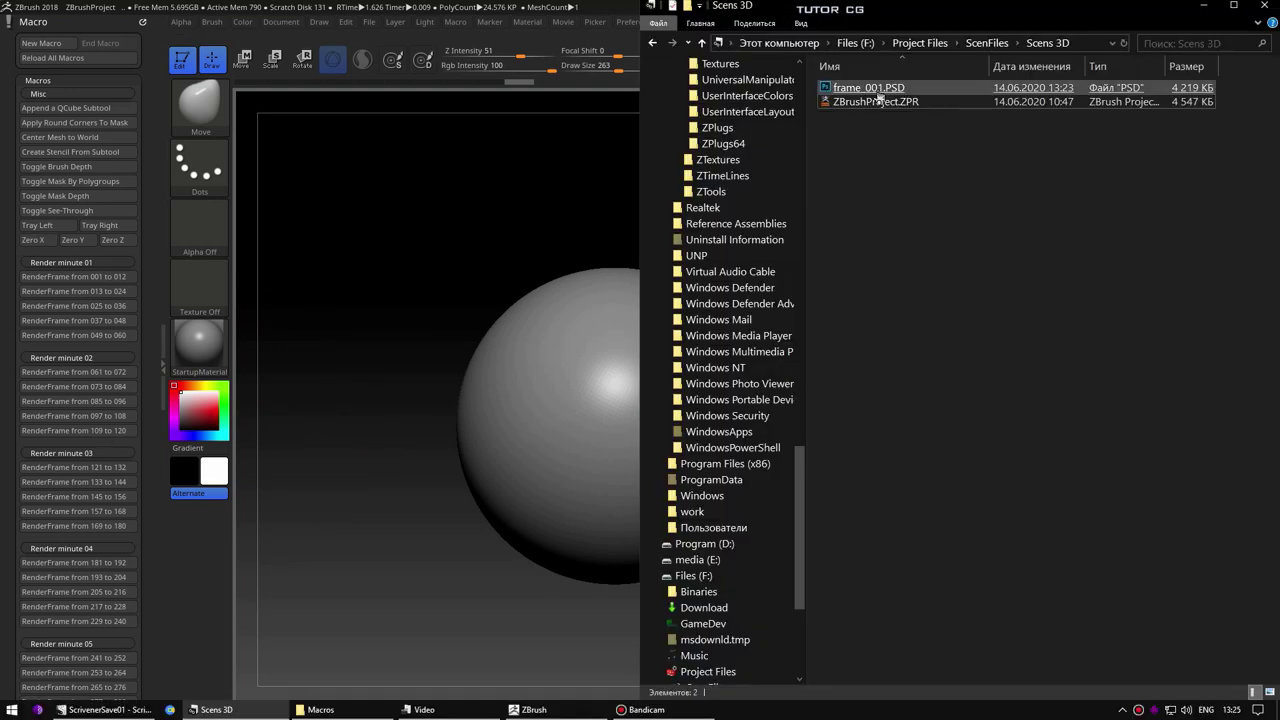
# Delete the old frame_001.PSD from Scens 3D and minimize Explorer.
pyautogui.click(876, 88)
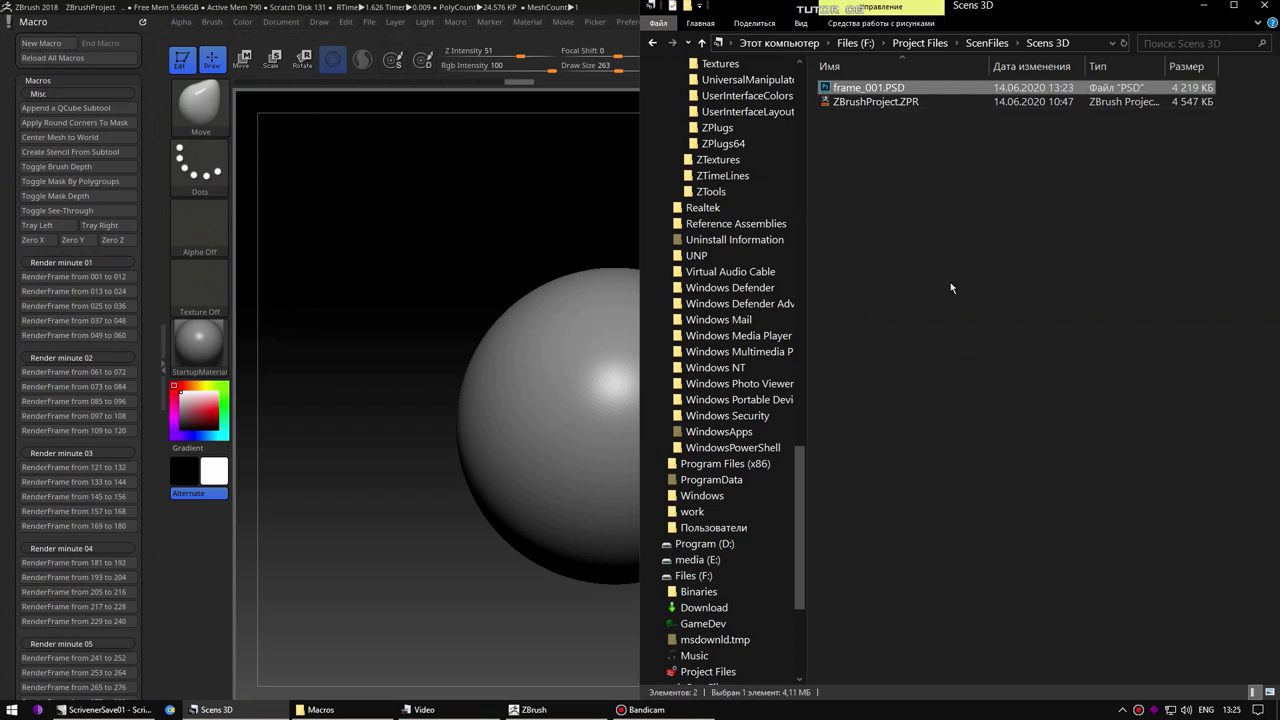
pyautogui.press('Delete')
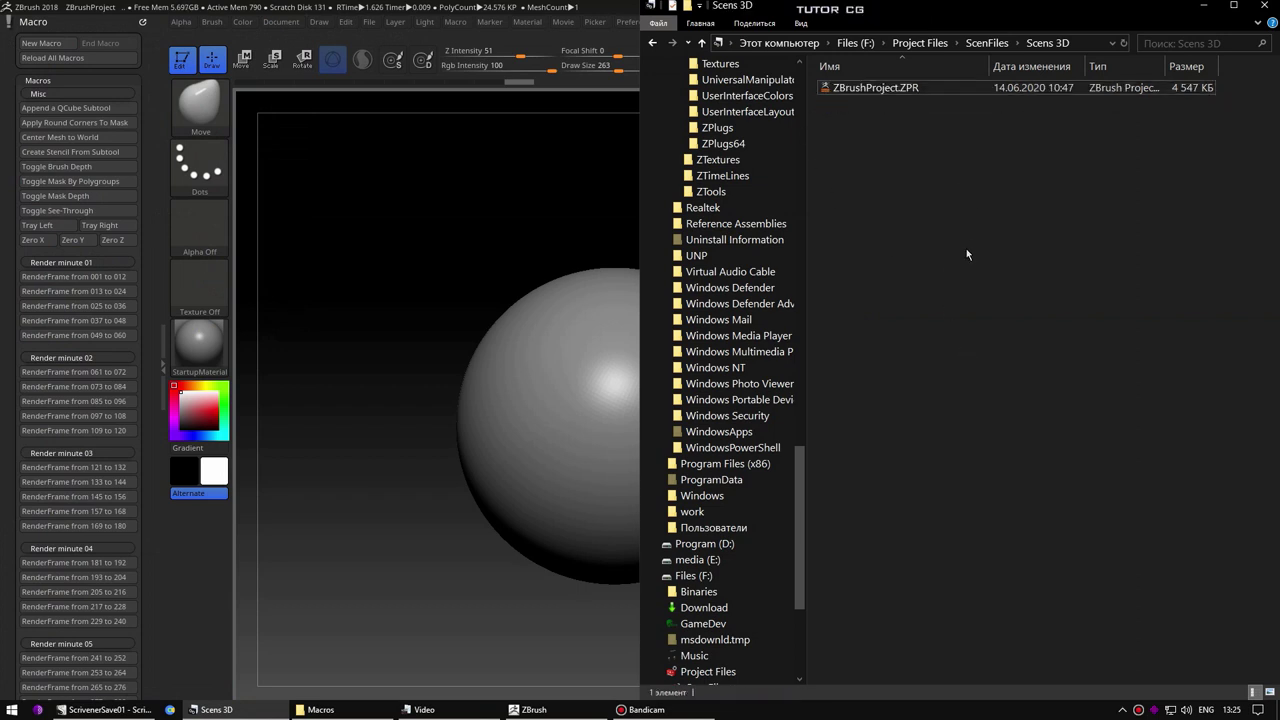
pyautogui.click(1205, 5)
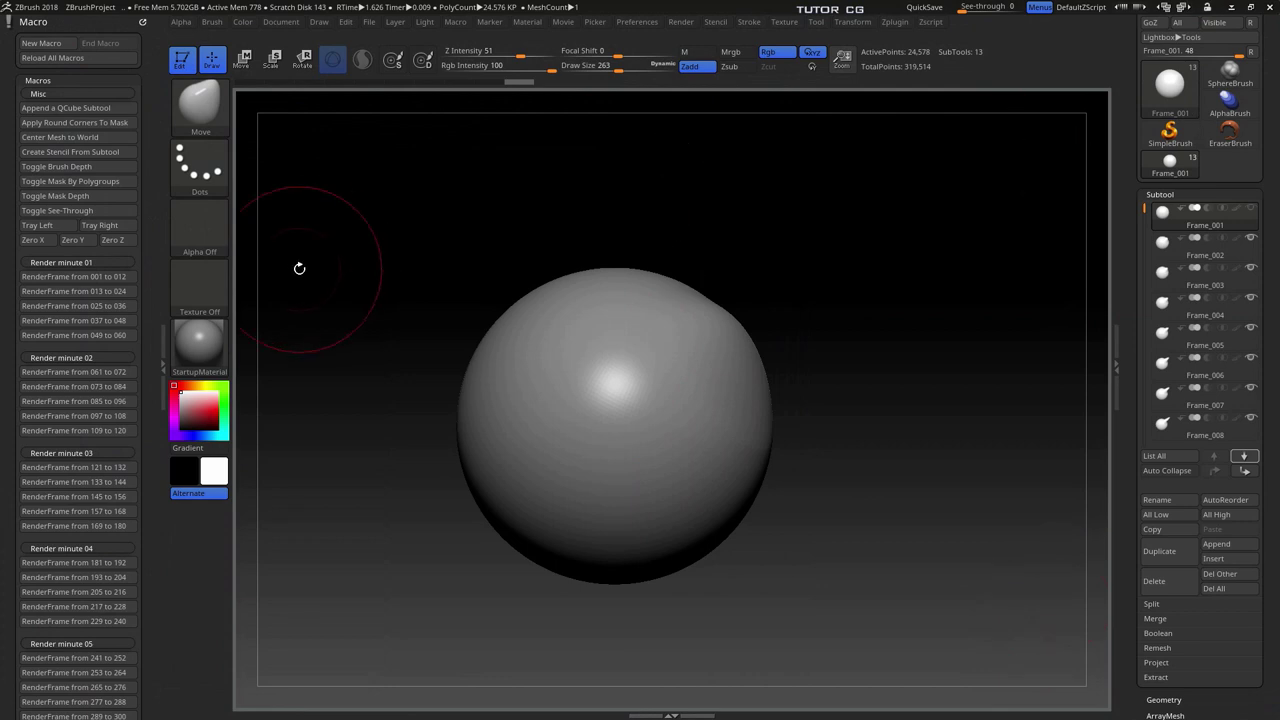
pyautogui.moveTo(1200, 428)
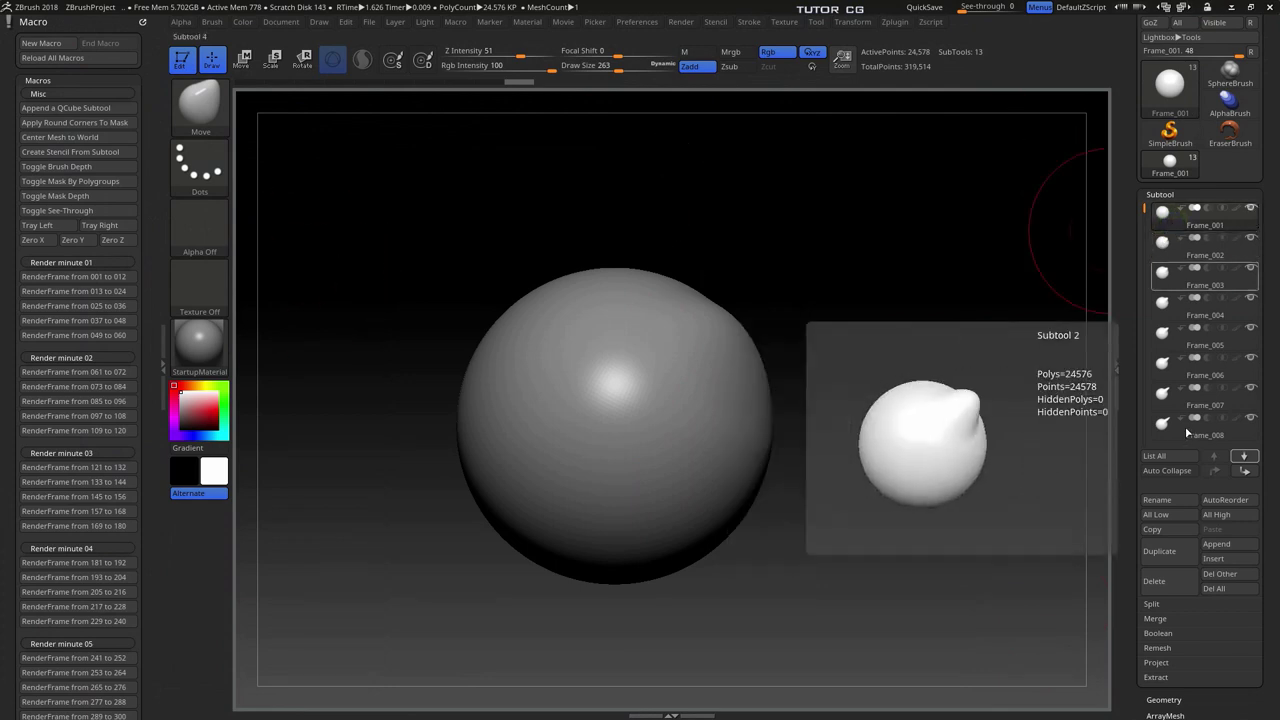
# Run the RenderFrame 001–012 macro to save frame_001 through frame_012.PSD, then minimize Explorer.
pyautogui.click(84, 282)
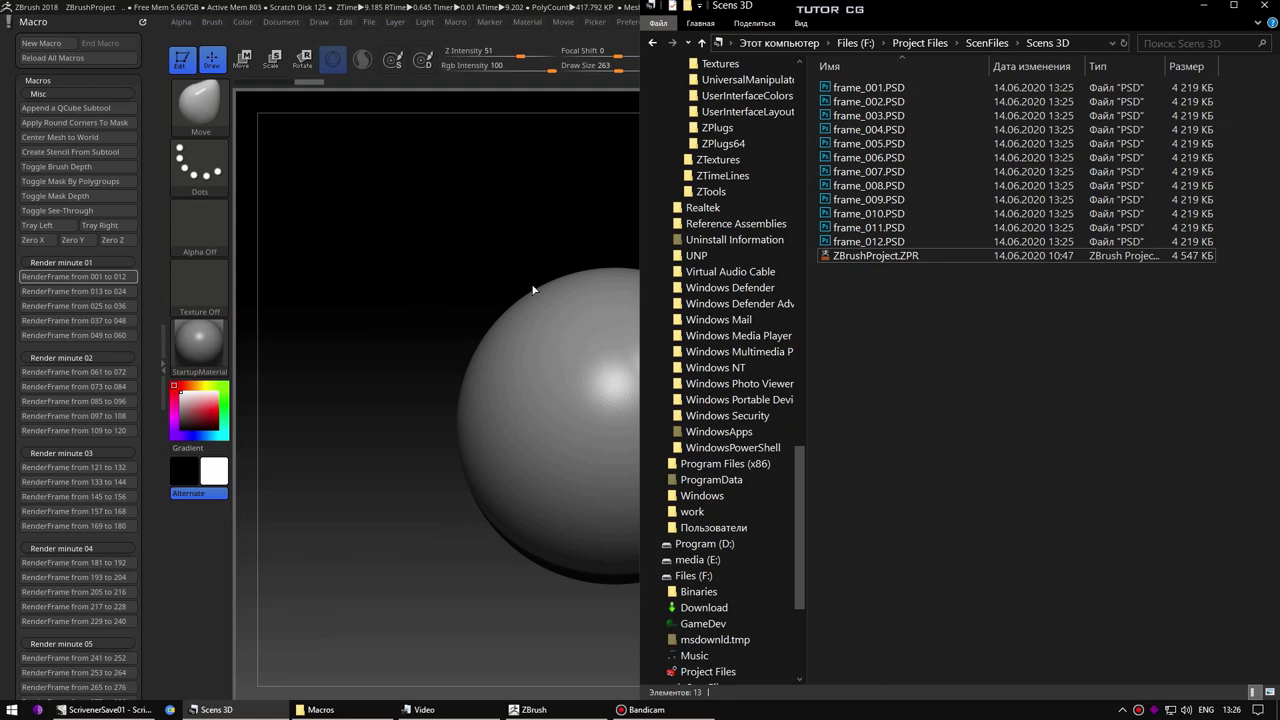
pyautogui.click(1204, 6)
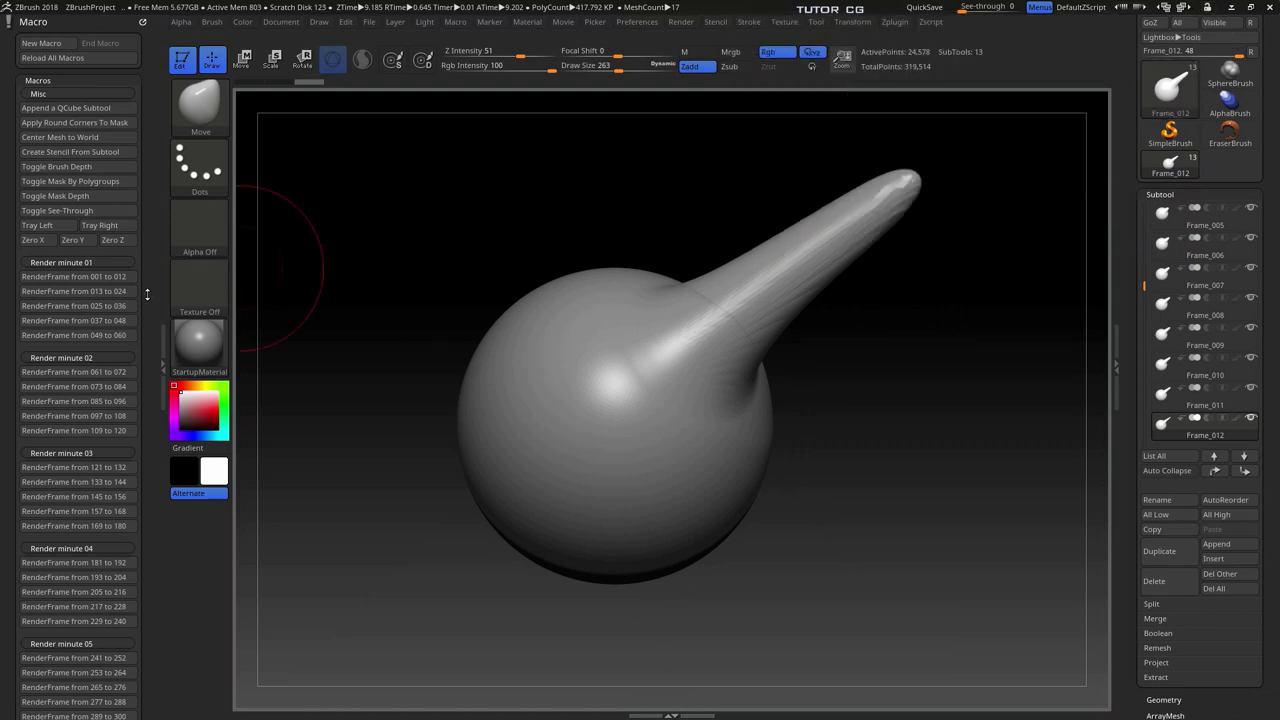
# Scroll the left tray up and expand the Render palette settings.
pyautogui.moveTo(147, 294); pyautogui.dragTo(150, 158)
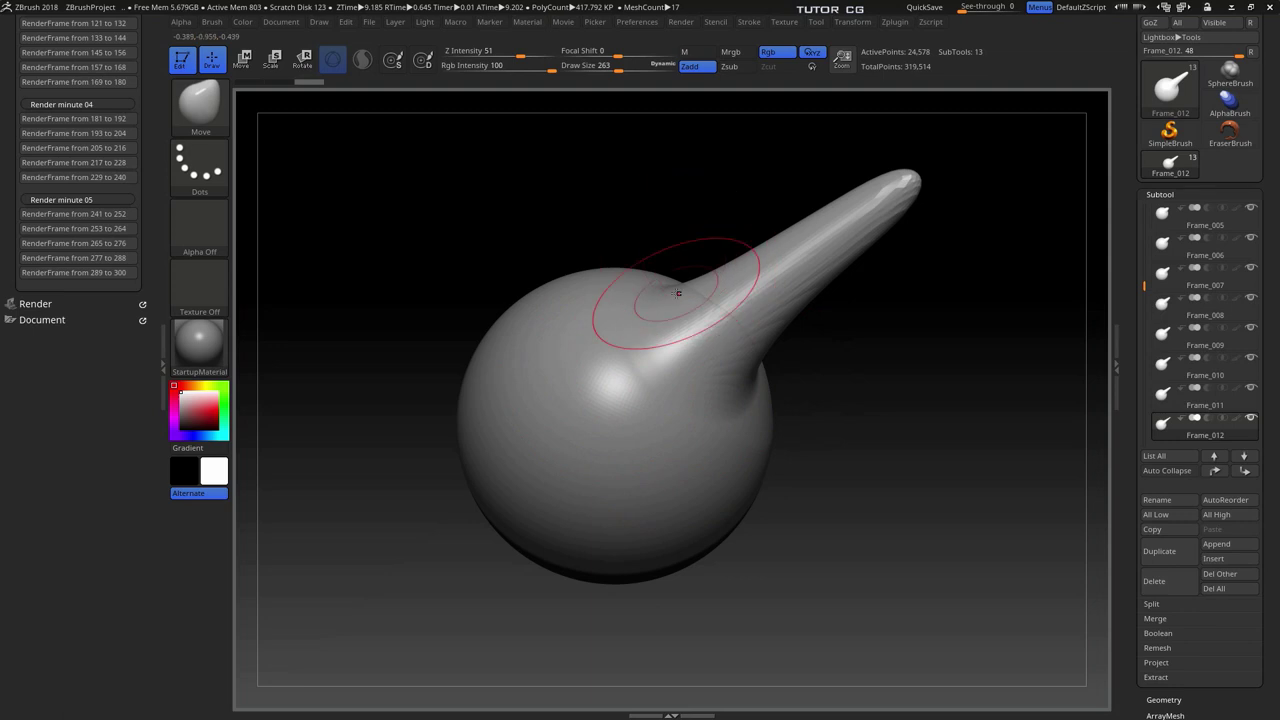
pyautogui.click(40, 304)
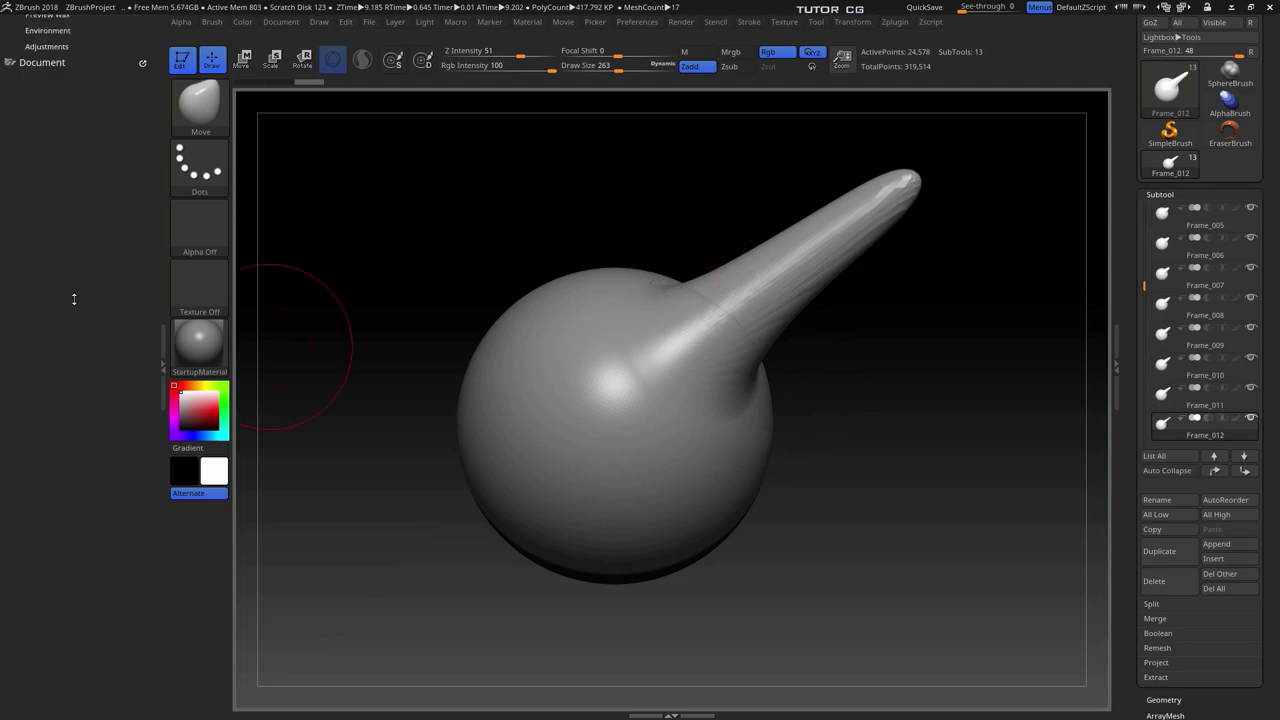
# Show the Movie timeline with its Camera track.
pyautogui.click(563, 22)
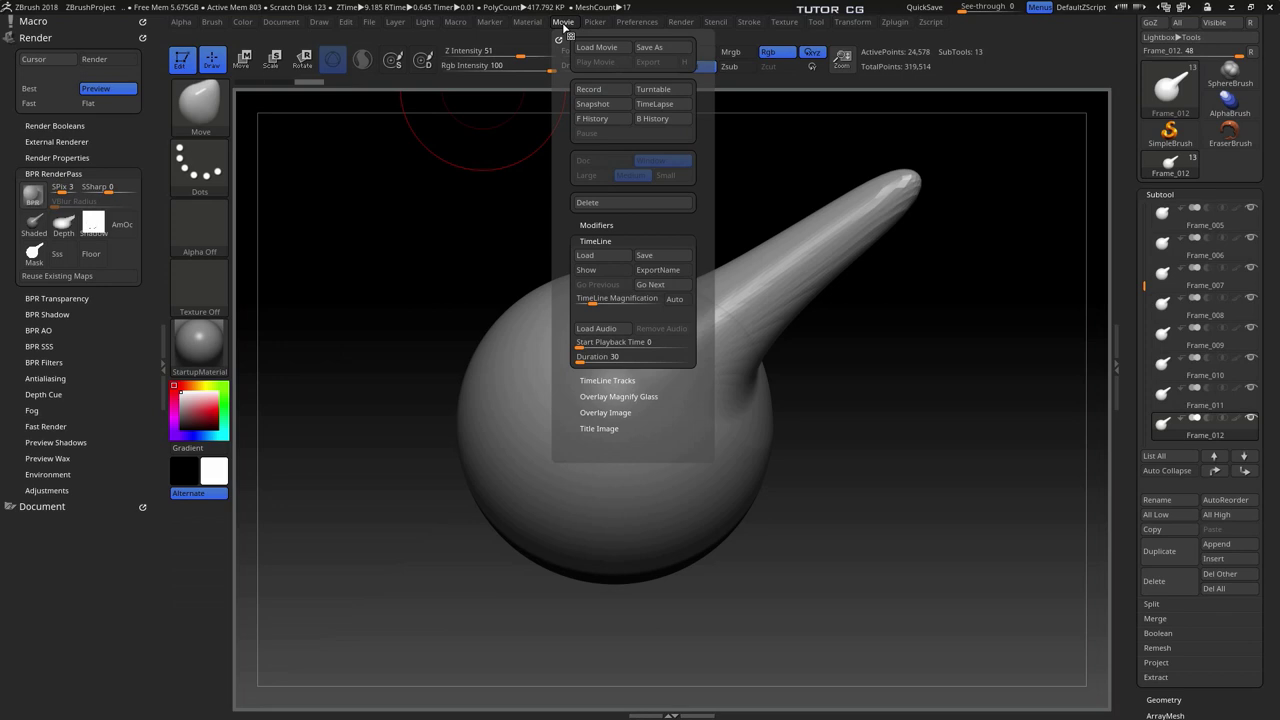
pyautogui.click(586, 270)
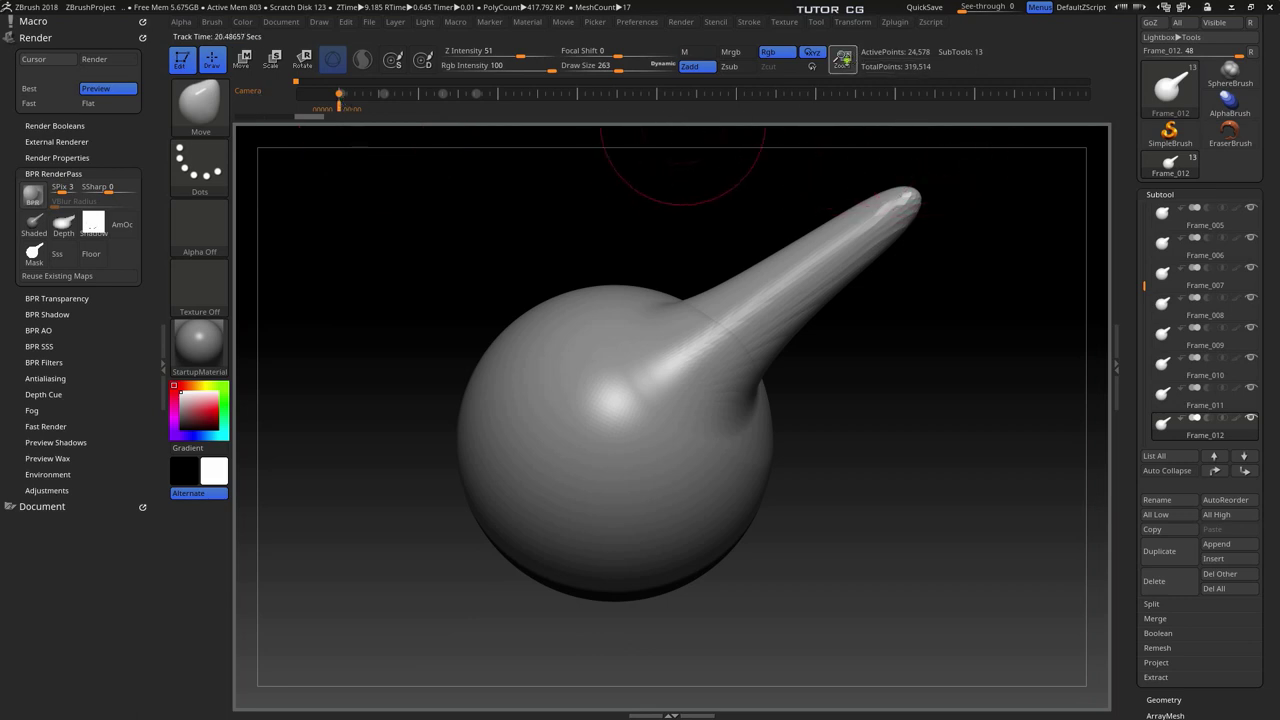
# Zoom in on the Frame_012 sphere and rotate it so the long spout reaches up-right.
pyautogui.moveTo(843, 58); pyautogui.dragTo(792, 130)
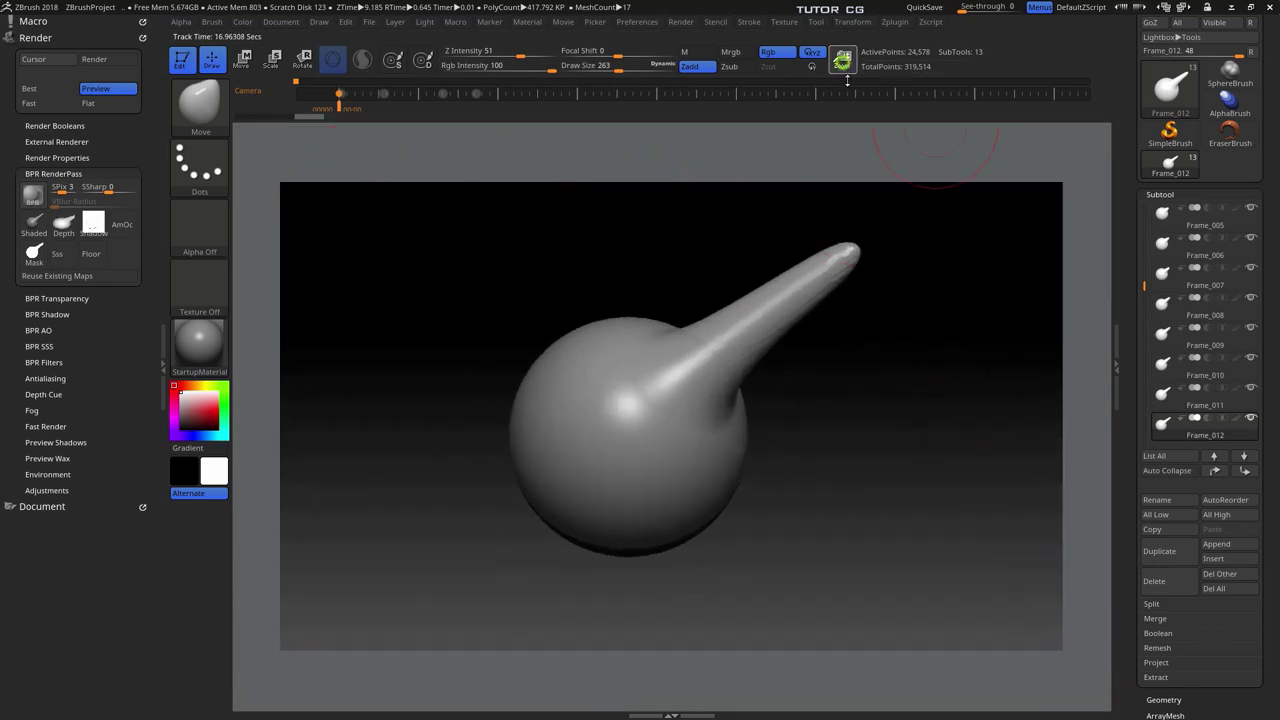
pyautogui.moveTo(847, 80); pyautogui.dragTo(848, 92)
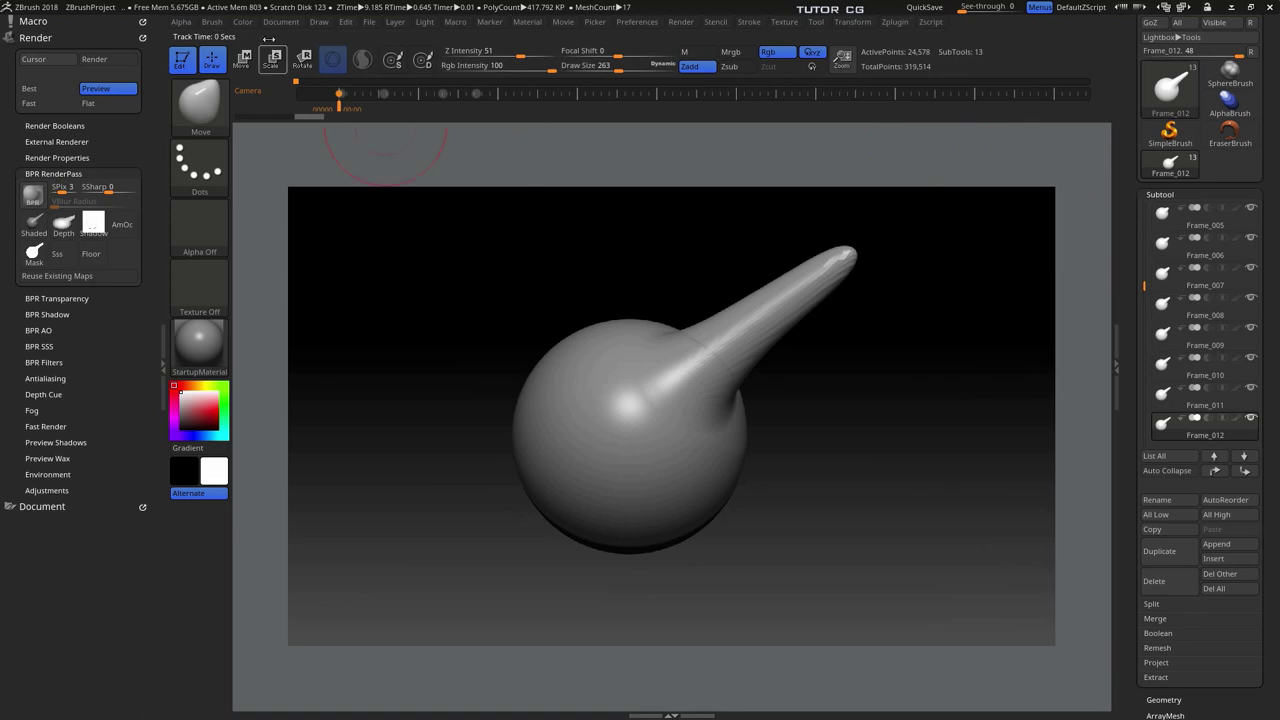
pyautogui.click(320, 21)
pyautogui.click(282, 22)
pyautogui.moveTo(802, 441)
pyautogui.mouseDown()
pyautogui.moveTo(831, 453)
pyautogui.moveTo(842, 395)
pyautogui.mouseUp()
pyautogui.hotkey('ctrl', 'z')
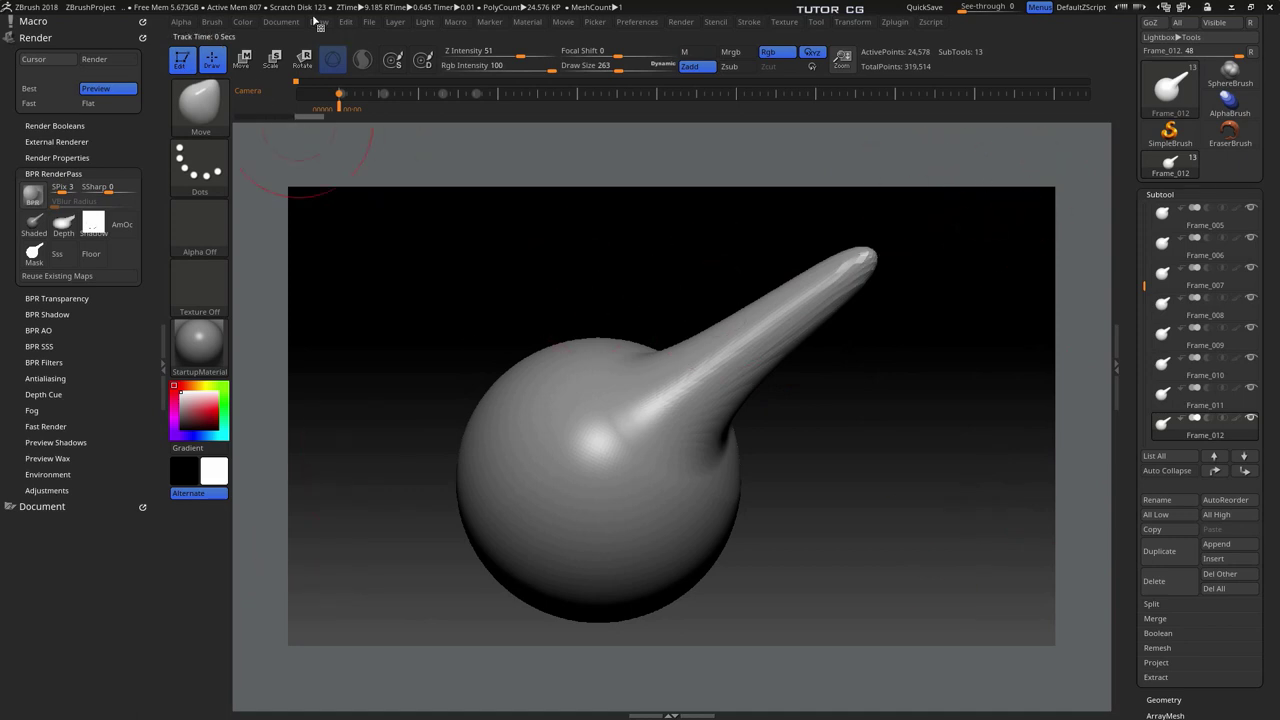
pyautogui.click(281, 22)
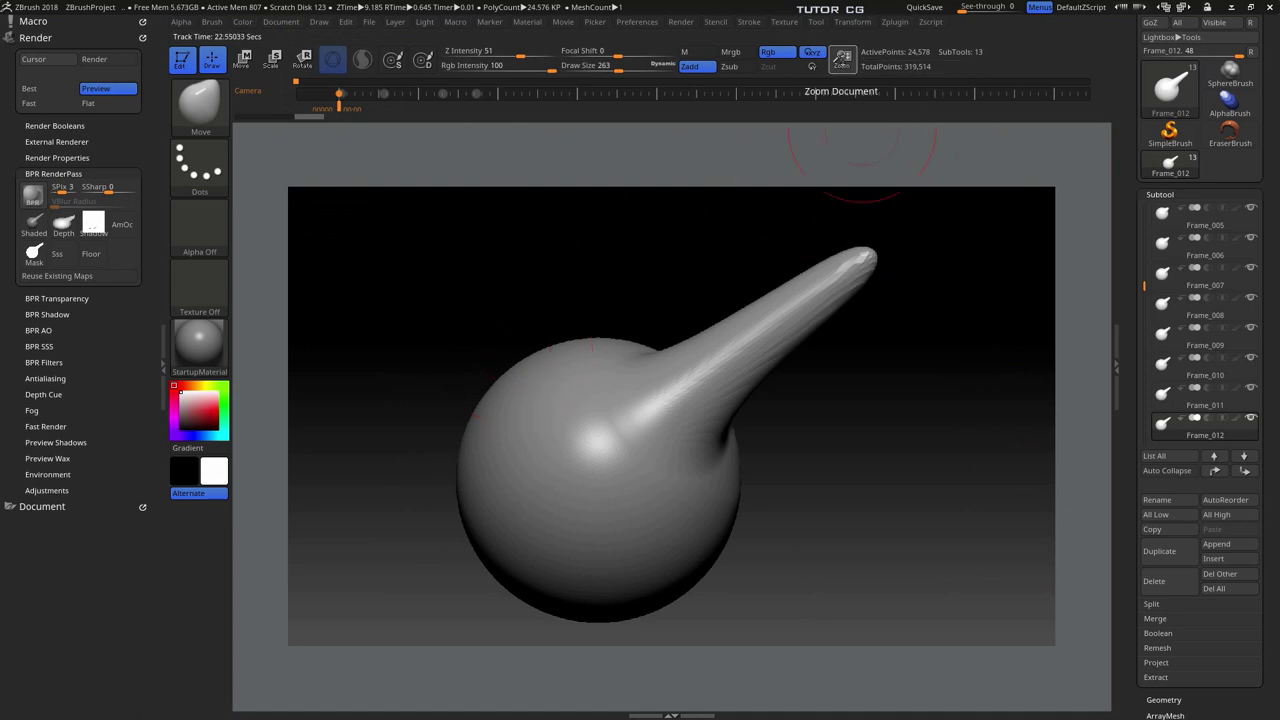
pyautogui.moveTo(842, 57); pyautogui.dragTo(843, 64)
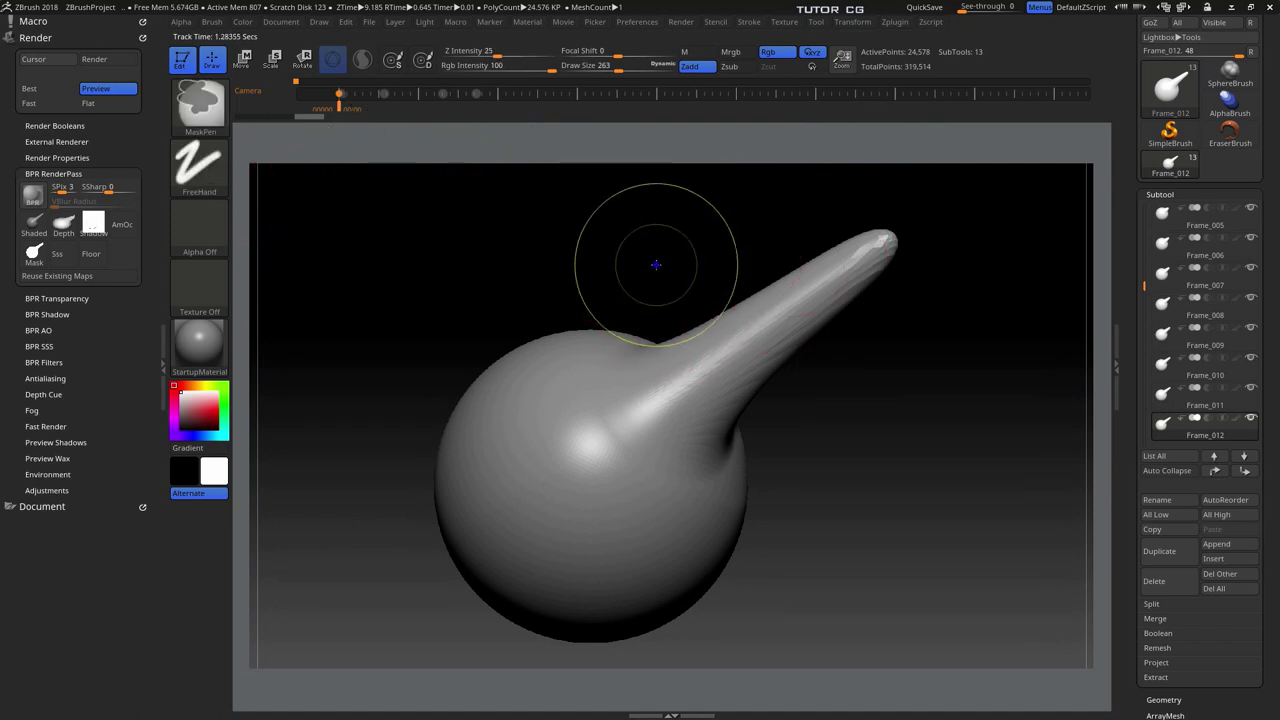
# Preview the stored camera keys, zoom briefly on the neck, then return to the first key.
pyautogui.moveTo(660, 262); pyautogui.dragTo(594, 304)
pyautogui.click(381, 94)
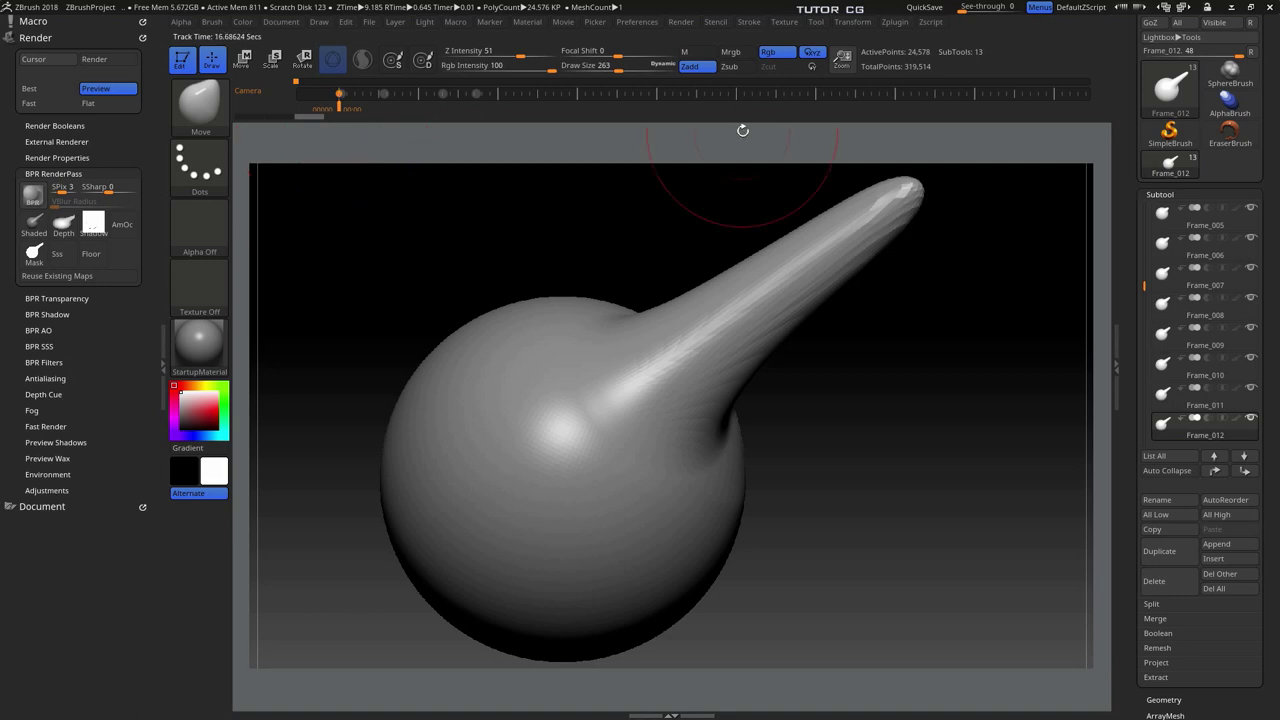
pyautogui.moveTo(849, 334)
pyautogui.keyDown('ctrl'); pyautogui.mouseDown(button='right')
pyautogui.moveTo(845, 390)
pyautogui.moveTo(774, 337)
pyautogui.moveTo(782, 421)
pyautogui.moveTo(948, 325)
pyautogui.mouseUp(button='right'); pyautogui.keyUp('ctrl')
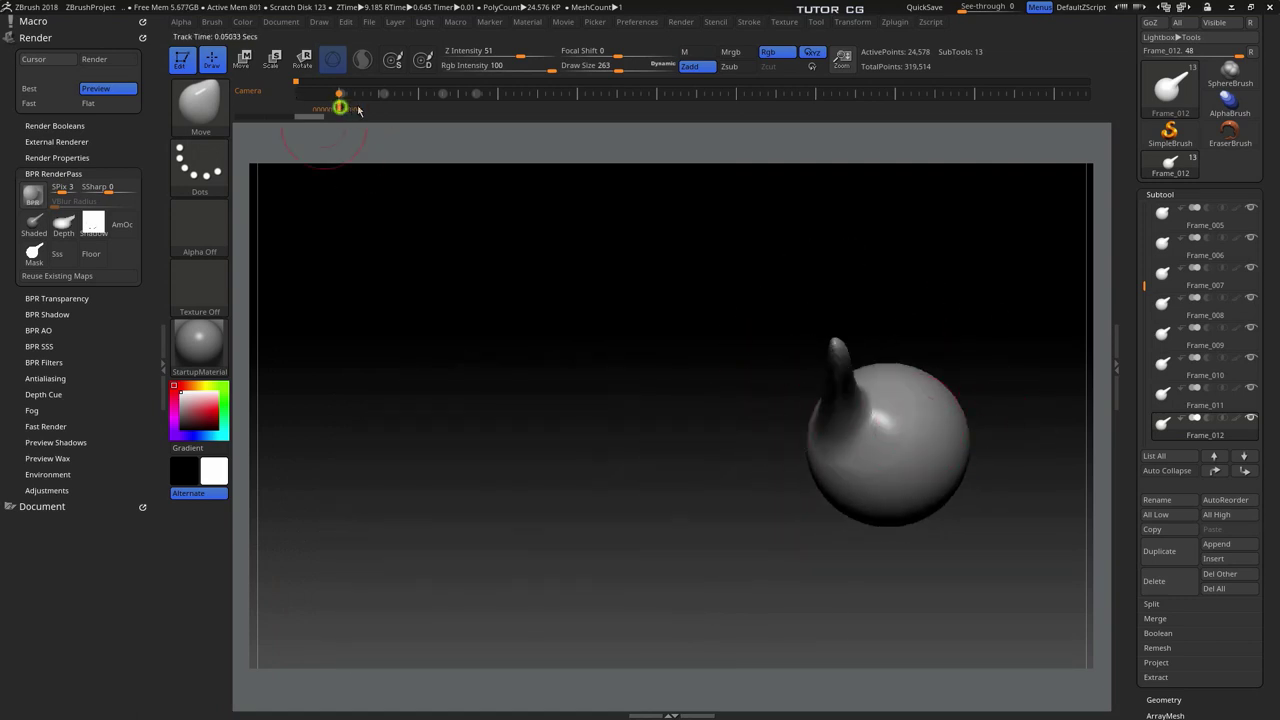
pyautogui.moveTo(350, 112); pyautogui.dragTo(342, 110)
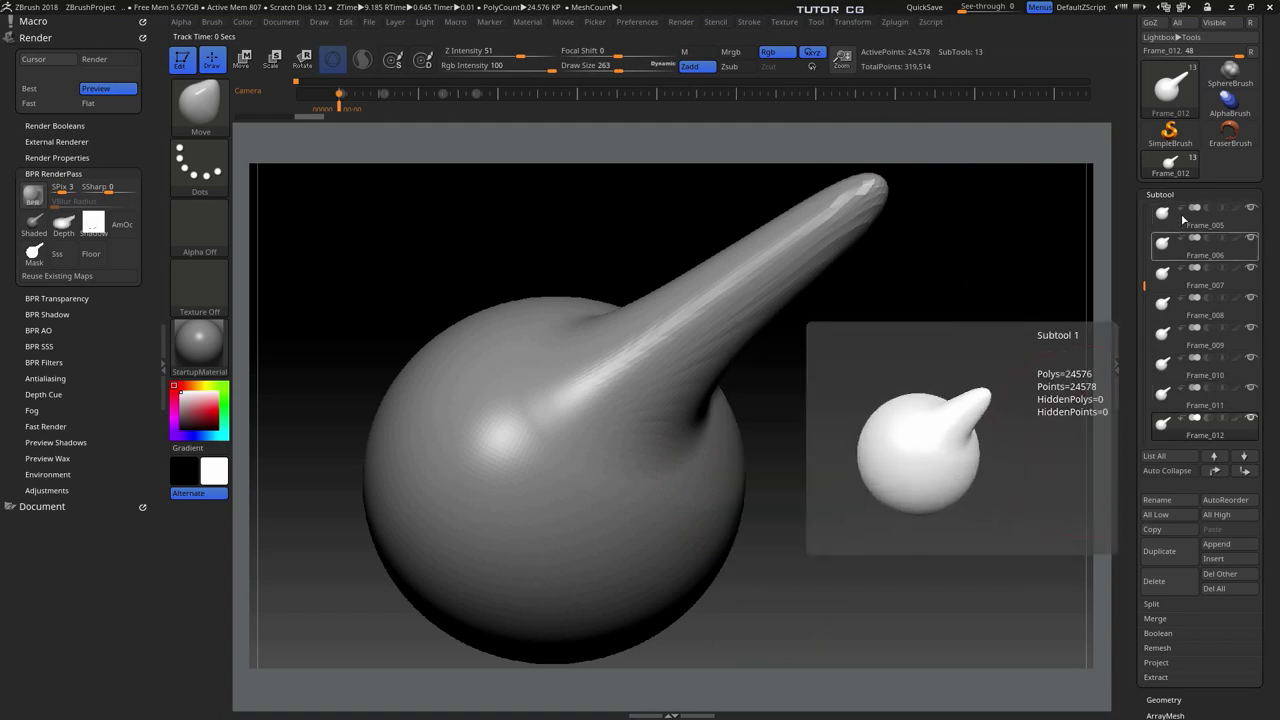
pyautogui.moveTo(339, 93)
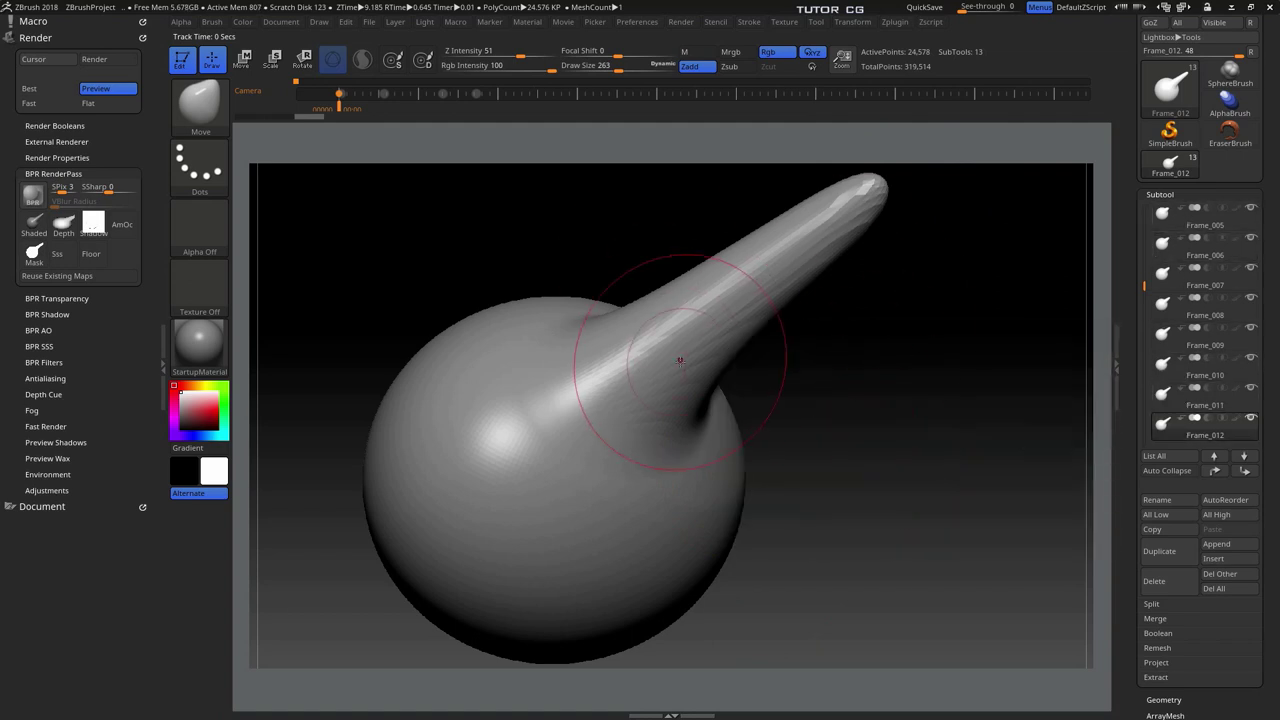
pyautogui.click(340, 108)
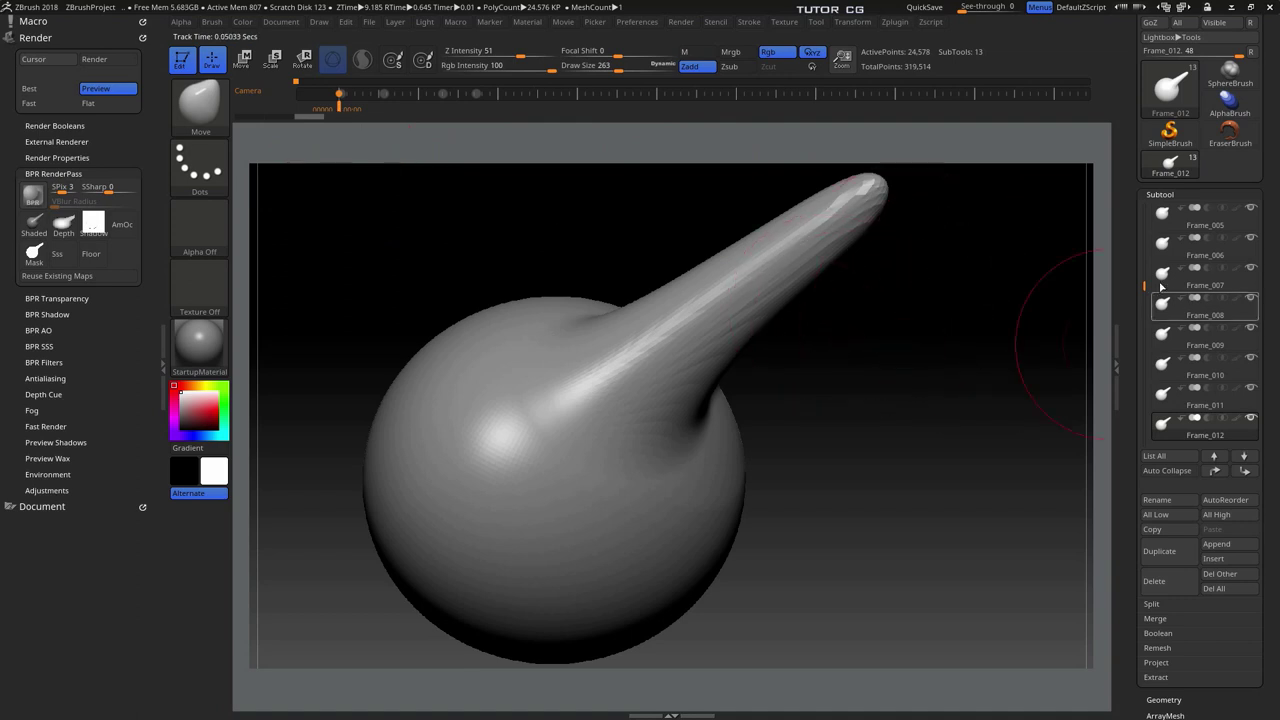
# Zoom in on the spout, zoom back out, and jump to the stored whole-model view.
pyautogui.moveTo(1144, 285); pyautogui.dragTo(1148, 212)
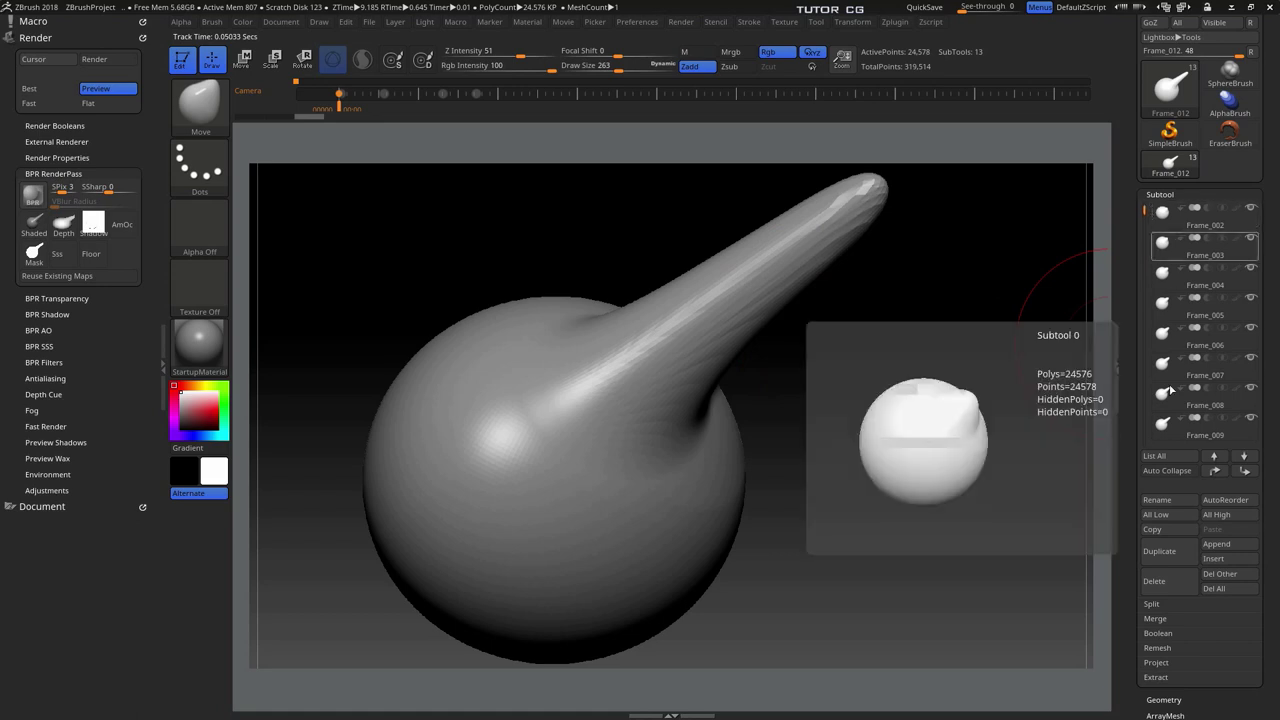
pyautogui.keyDown('ctrl'); pyautogui.moveTo(791, 317); pyautogui.dragTo(785, 385, button='right'); pyautogui.keyUp('ctrl')
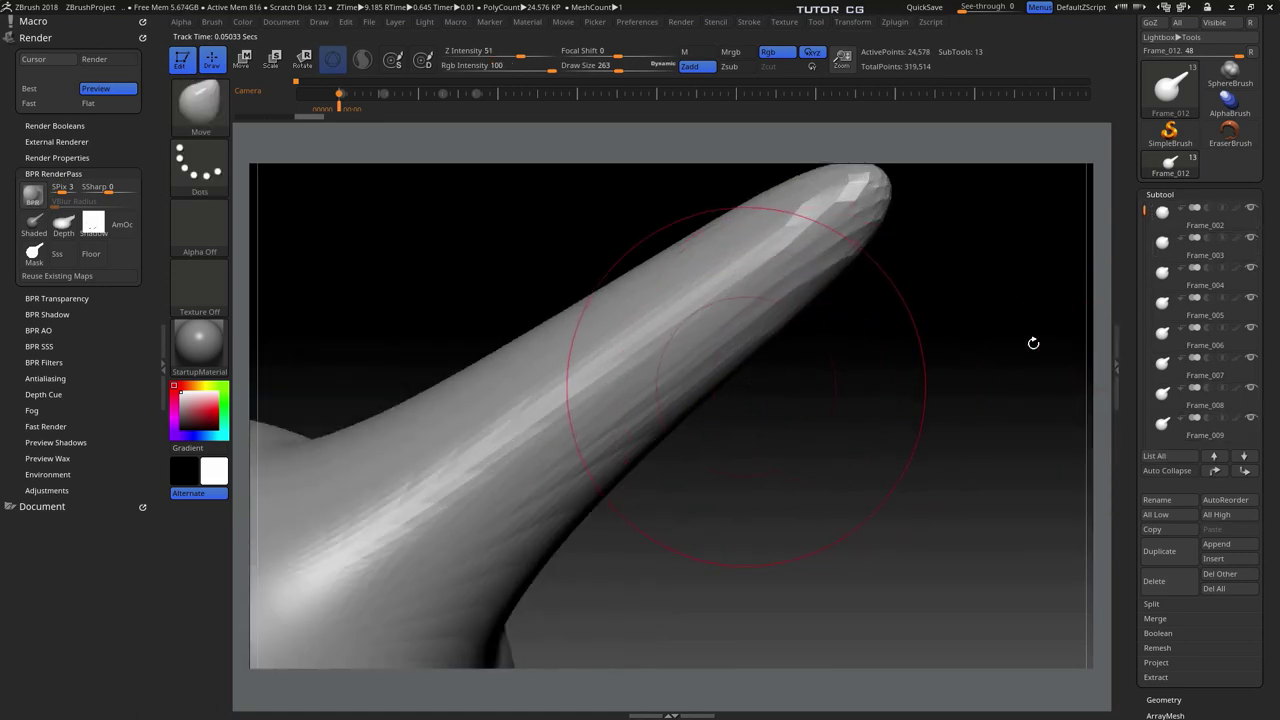
pyautogui.keyDown('ctrl'); pyautogui.moveTo(880, 346); pyautogui.dragTo(386, 145, button='right'); pyautogui.keyUp('ctrl')
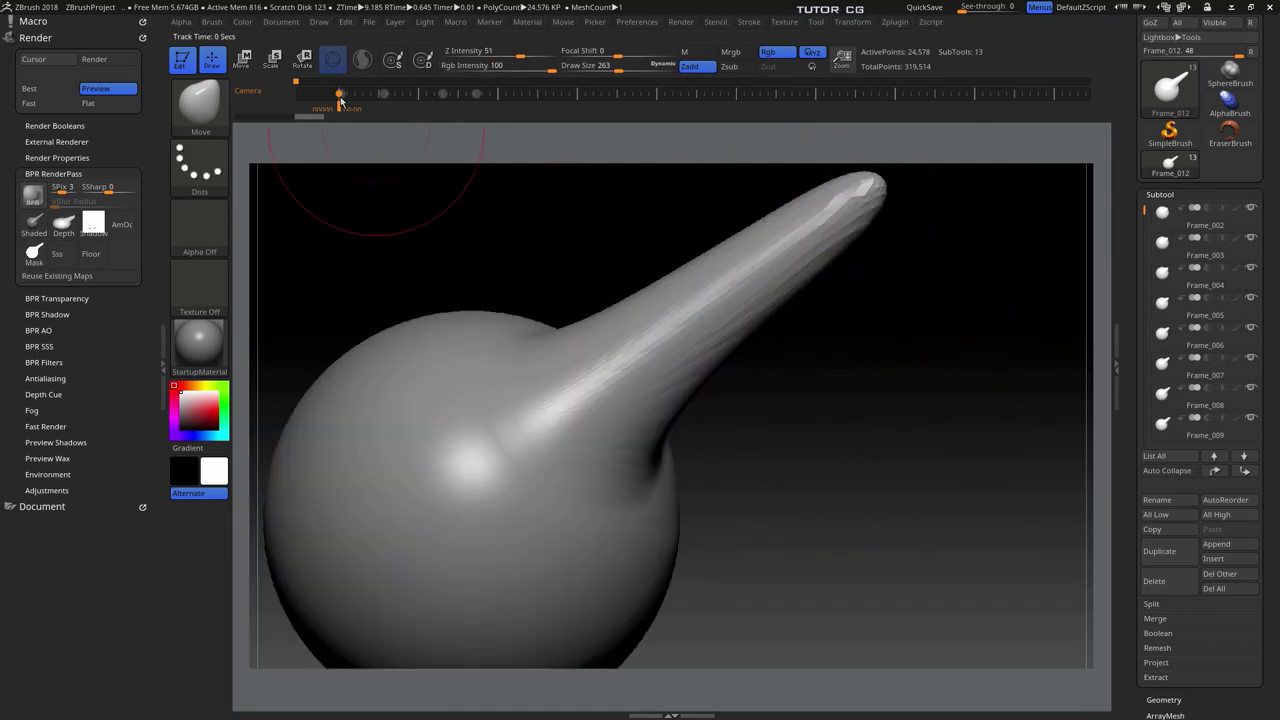
pyautogui.click(340, 95)
# Advance the camera track to about 0.5 seconds and store angled spout close-ups as new keys.
pyautogui.moveTo(340, 111); pyautogui.dragTo(354, 111)
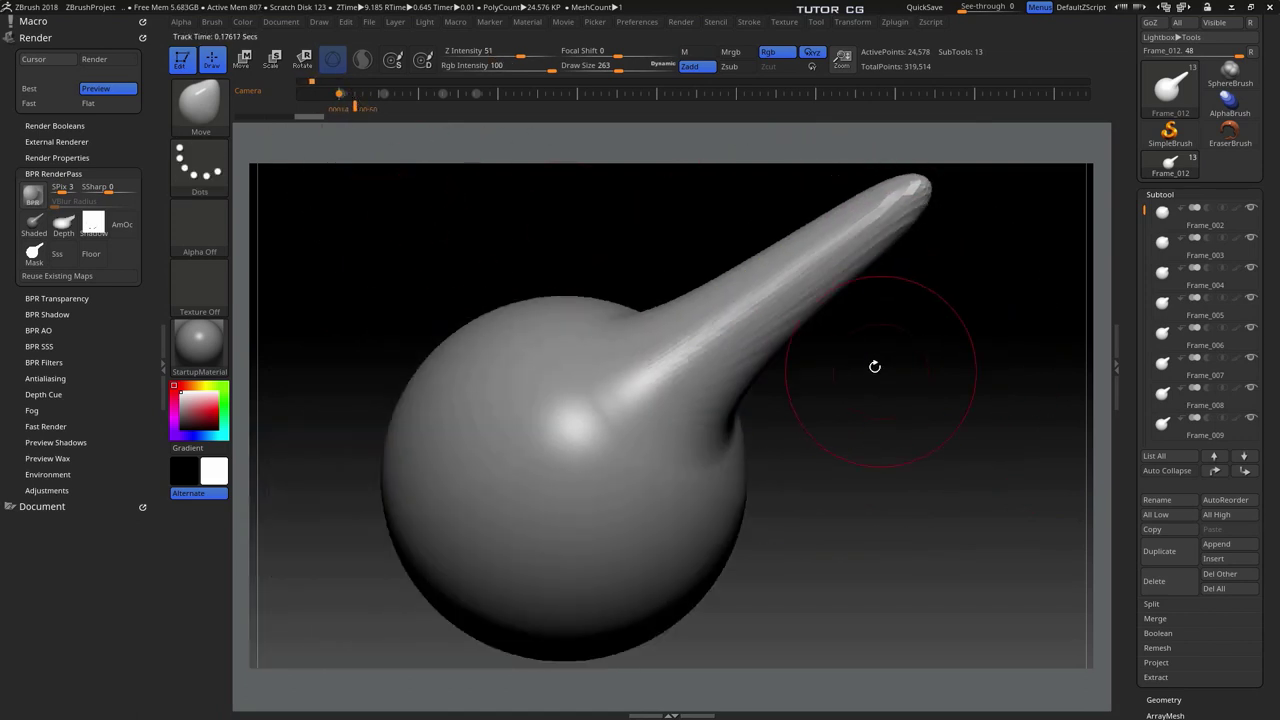
pyautogui.press('ctrl')
pyautogui.moveTo(810, 313); pyautogui.dragTo(281, 120)
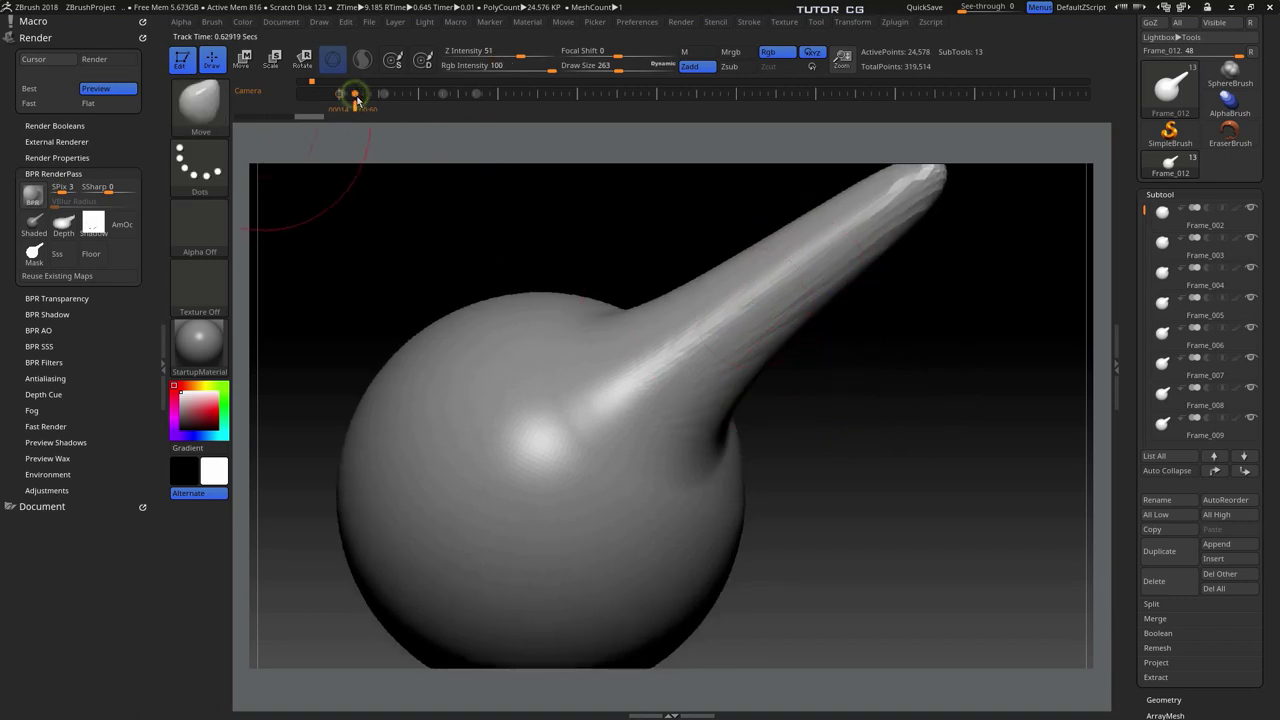
pyautogui.moveTo(340, 93); pyautogui.dragTo(355, 93)
pyautogui.press('ctrl')
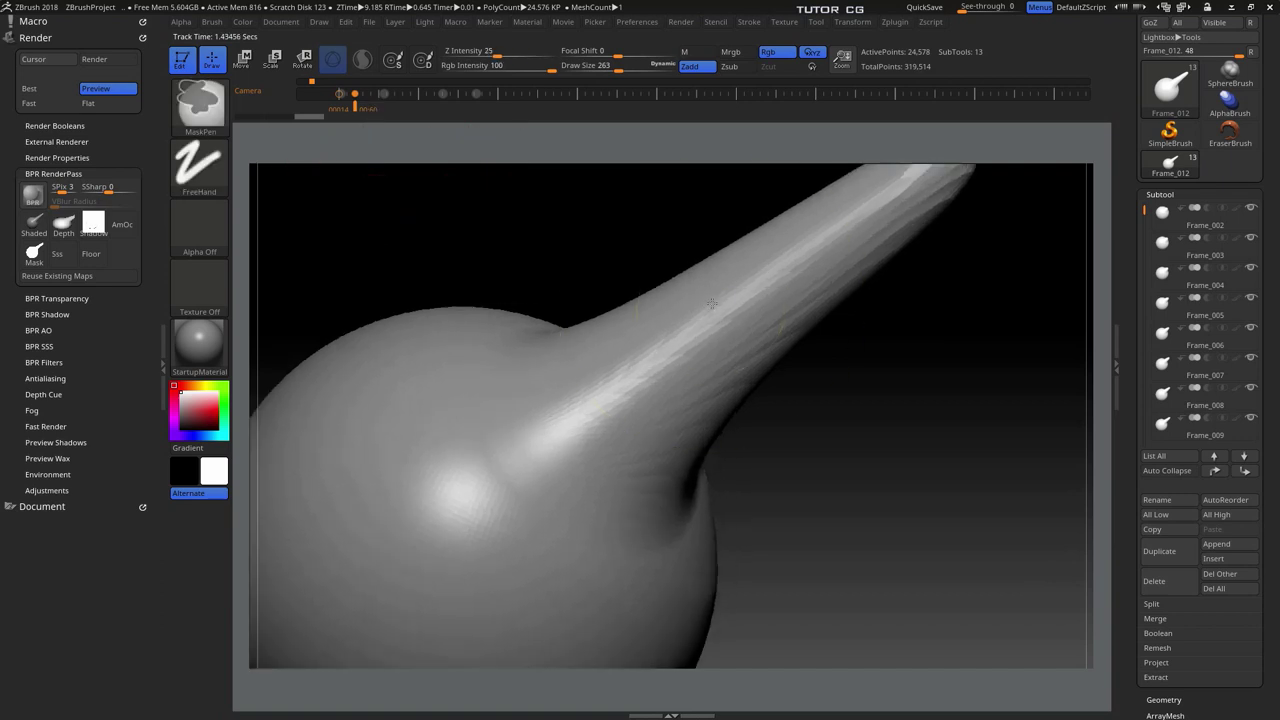
pyautogui.click(367, 93)
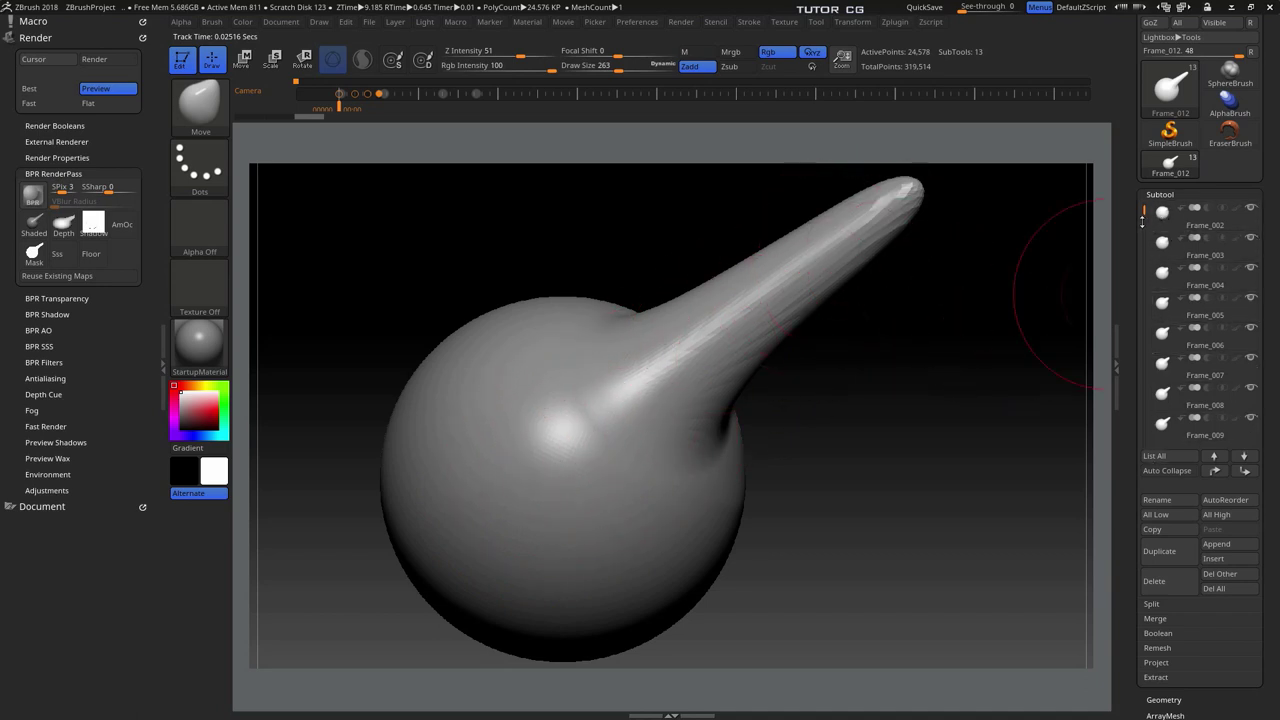
pyautogui.moveTo(1143, 220); pyautogui.dragTo(1146, 205)
pyautogui.click(356, 107)
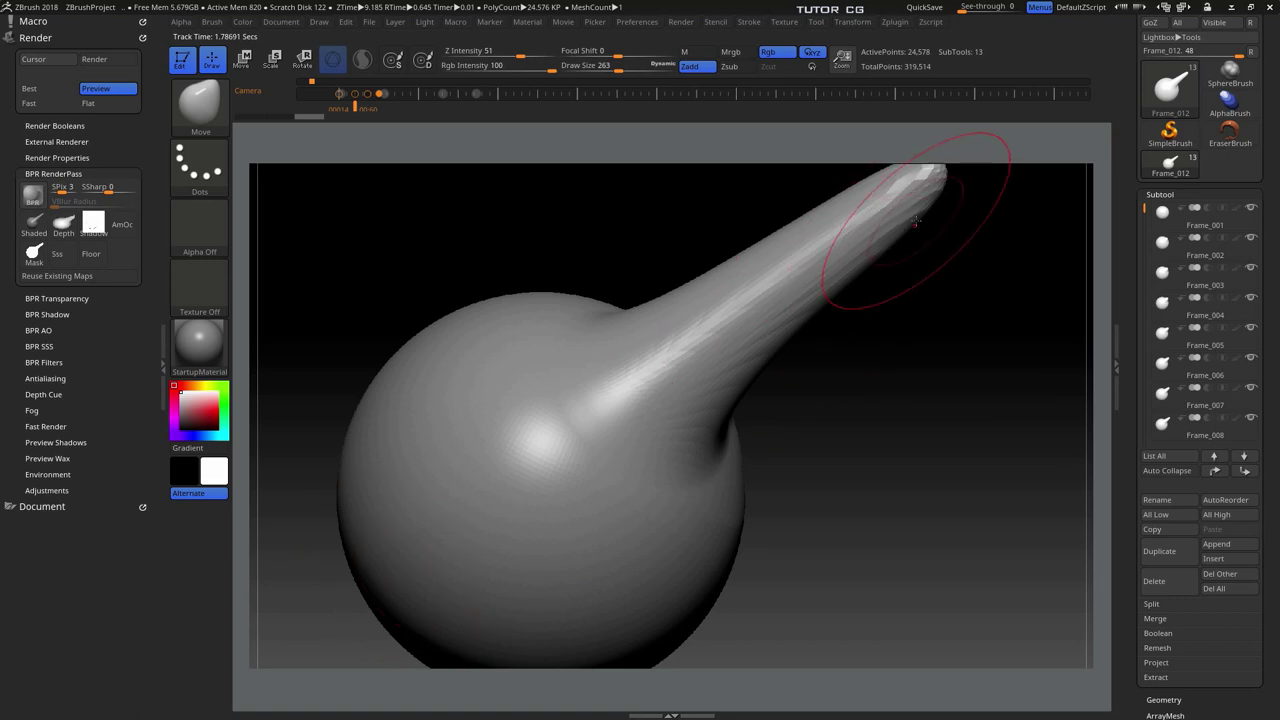
pyautogui.moveTo(356, 106)
pyautogui.mouseDown()
pyautogui.moveTo(336, 110)
pyautogui.moveTo(381, 106)
pyautogui.mouseUp()
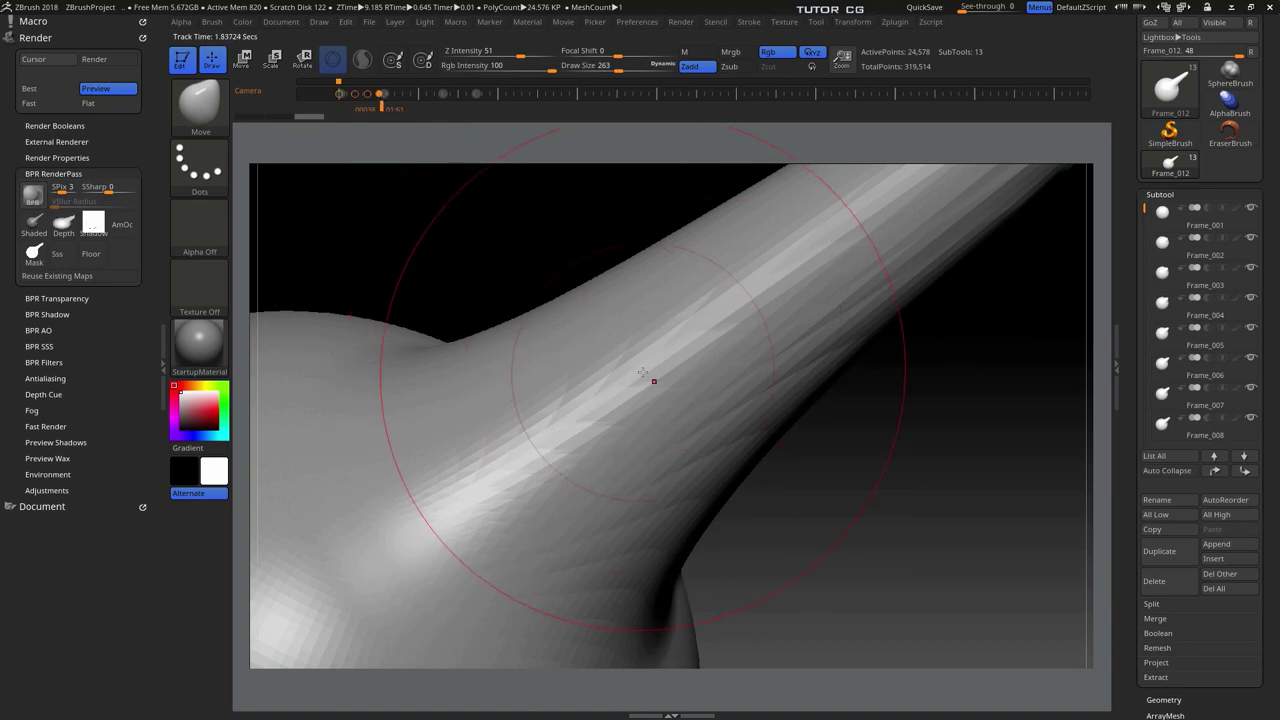
pyautogui.click(379, 108)
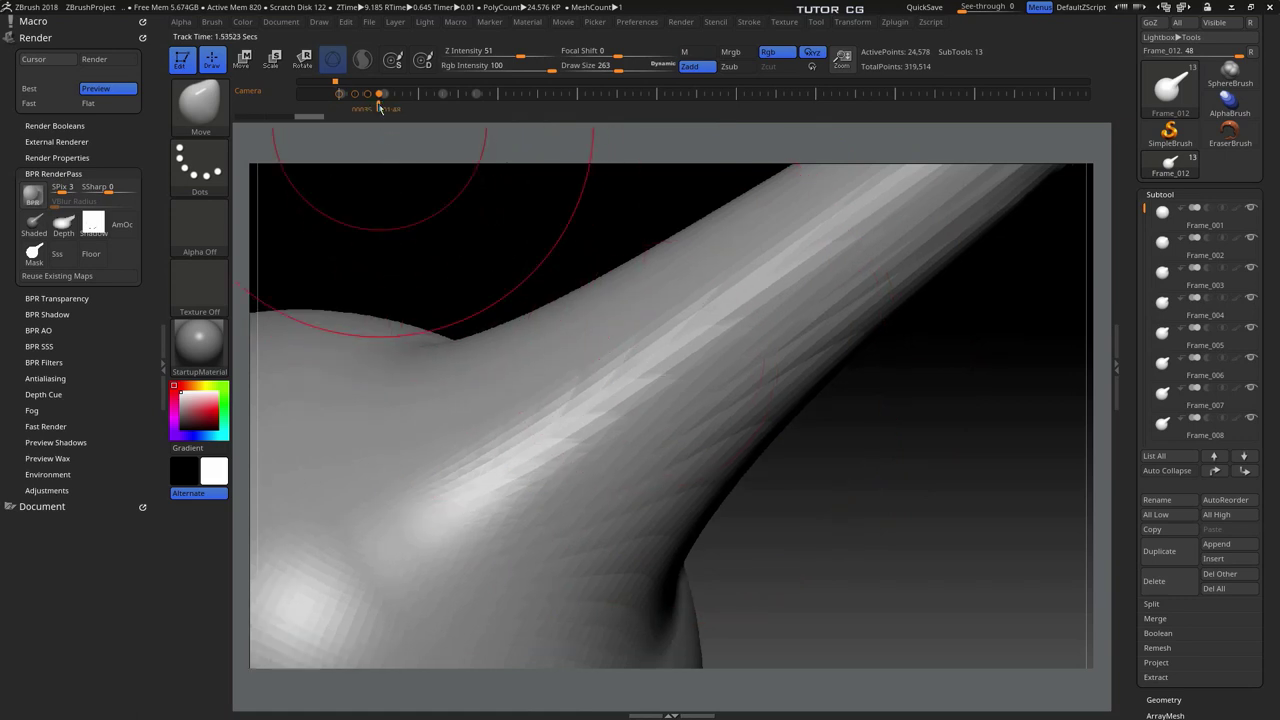
pyautogui.click(378, 108)
pyautogui.click(341, 108)
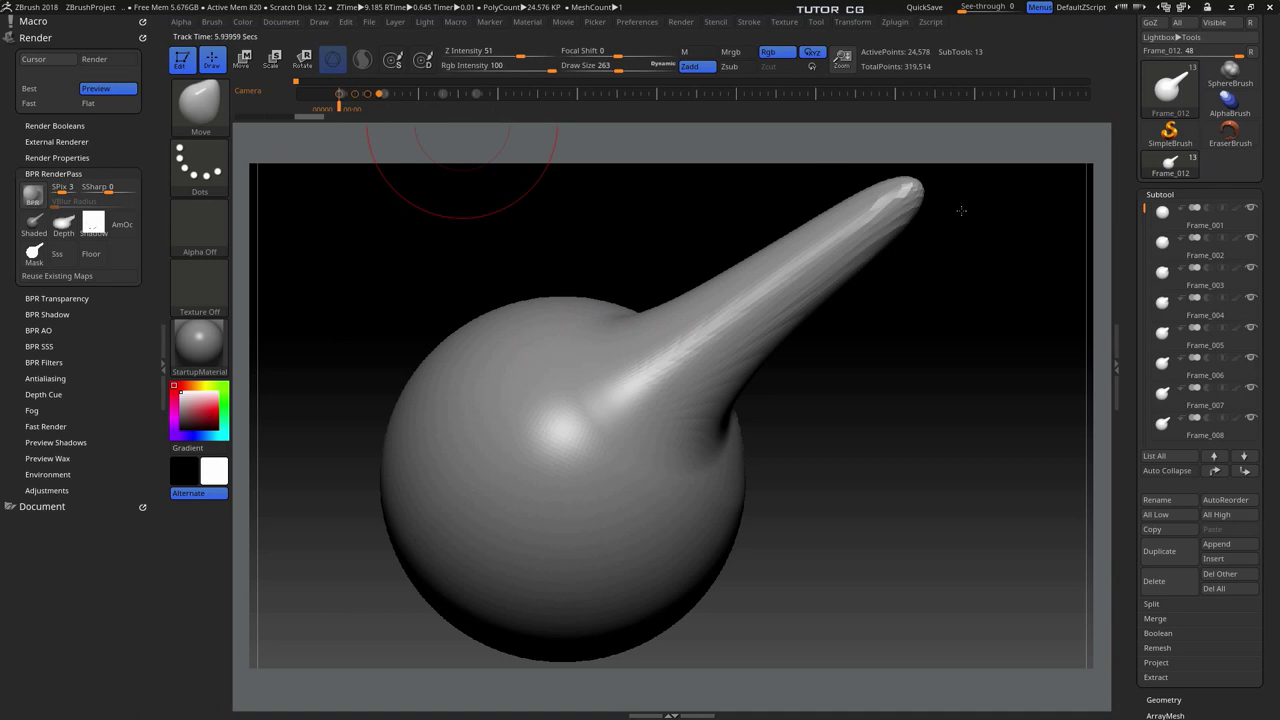
pyautogui.click(357, 106)
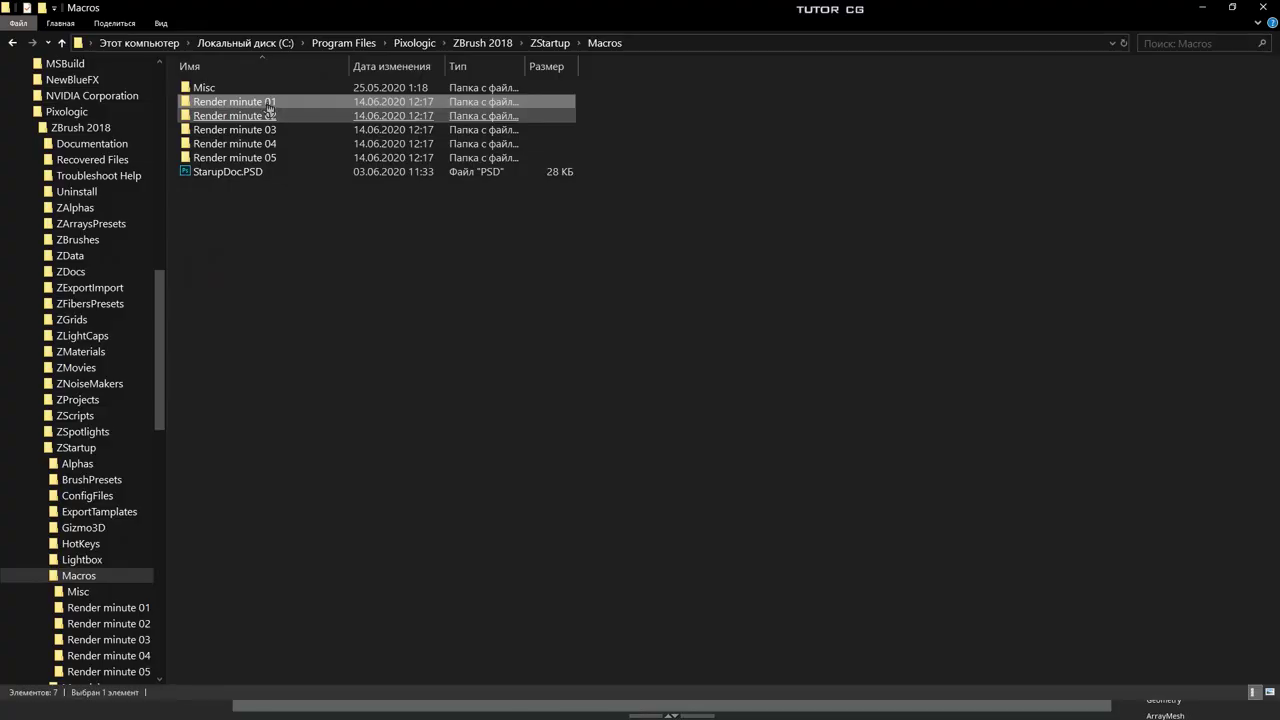
# Open the RenderFrame from 001 to 012 macro text from Render minute 01 in Notepad.
pyautogui.doubleClick(240, 101)
pyautogui.doubleClick(314, 87)
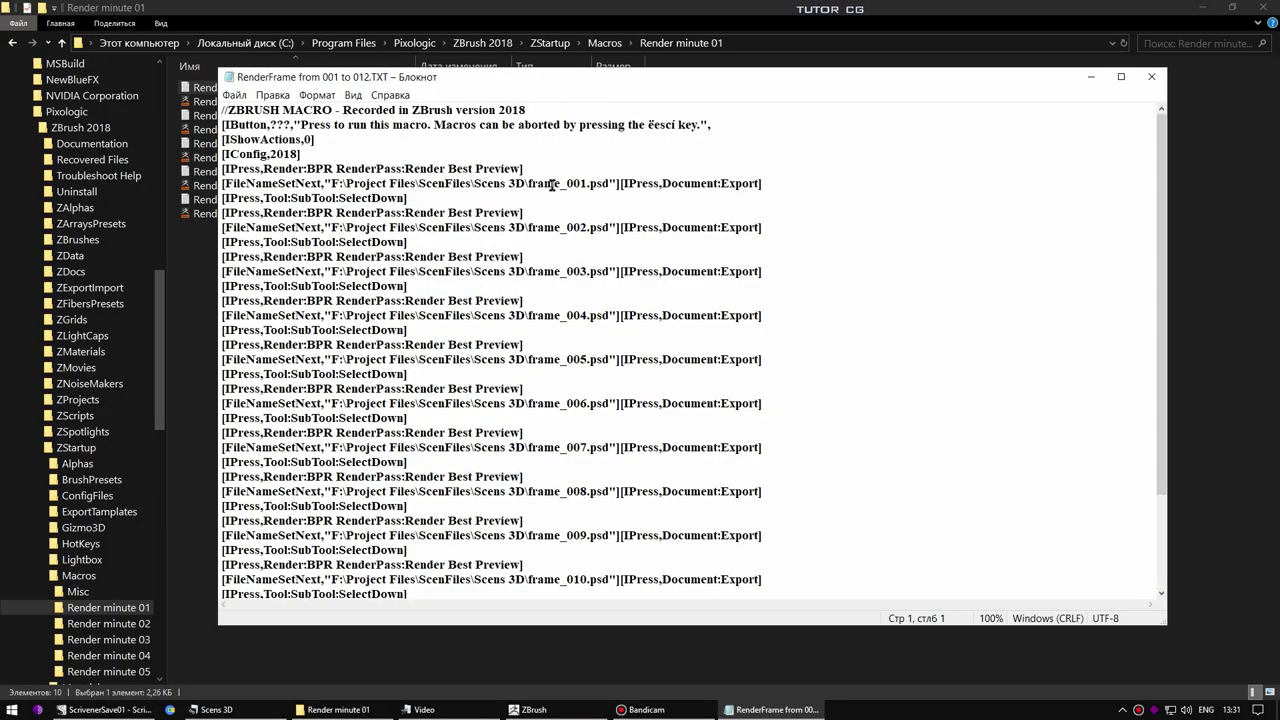
pyautogui.scroll(-2, 545, 349)
pyautogui.scroll(3, 541, 349)
# Scroll through the macro and select the psd extension and output folder path in a frame line.
pyautogui.scroll(-2, 578, 272)
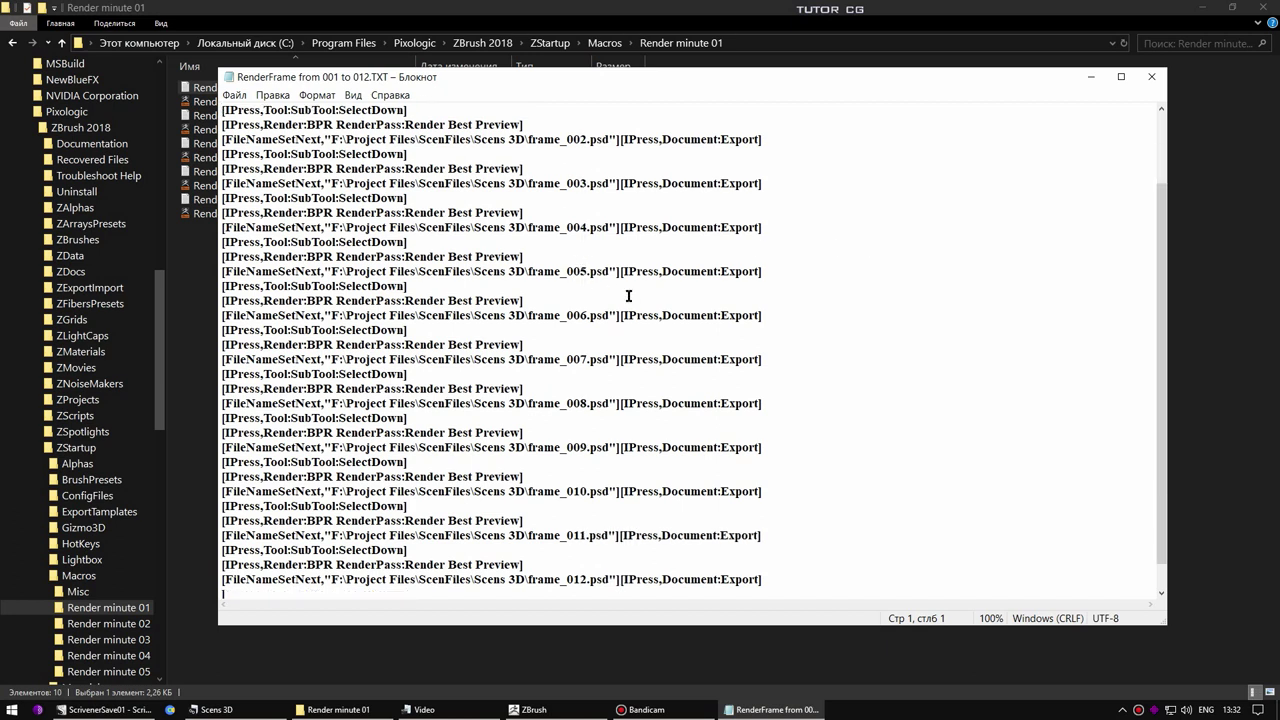
pyautogui.scroll(2, 606, 249)
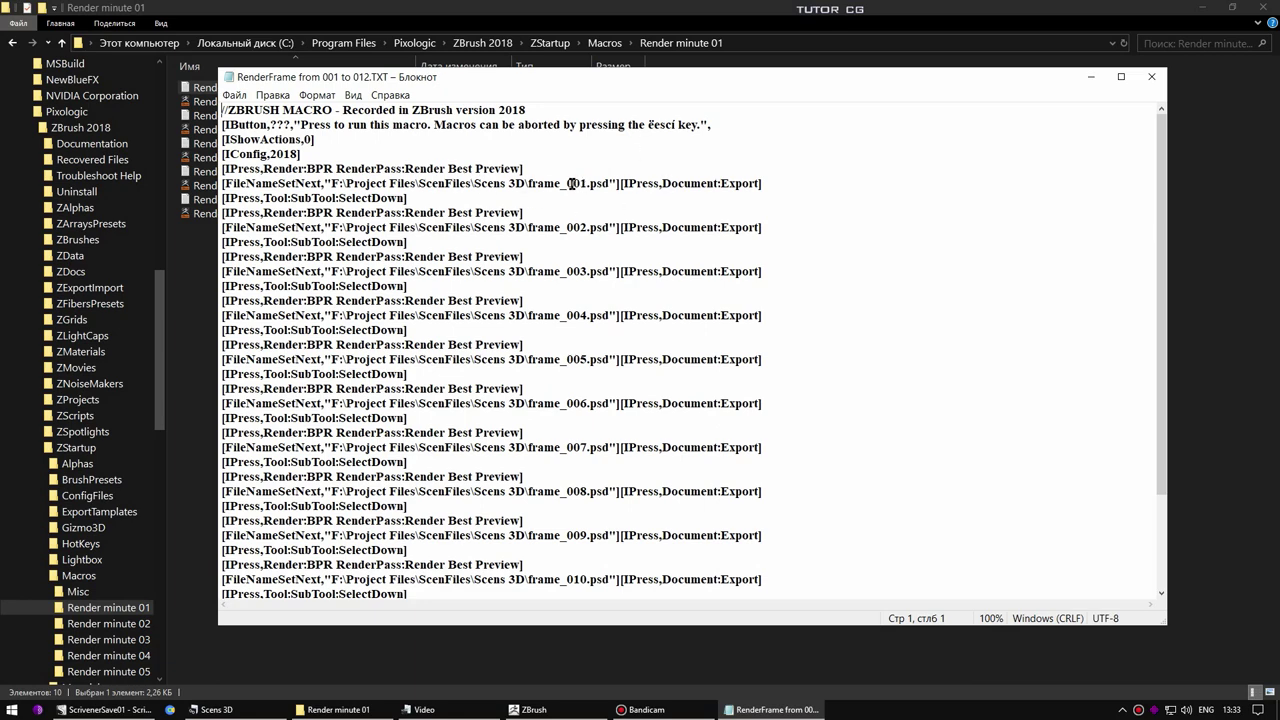
pyautogui.scroll(-1, 565, 395)
pyautogui.scroll(-2, 566, 453)
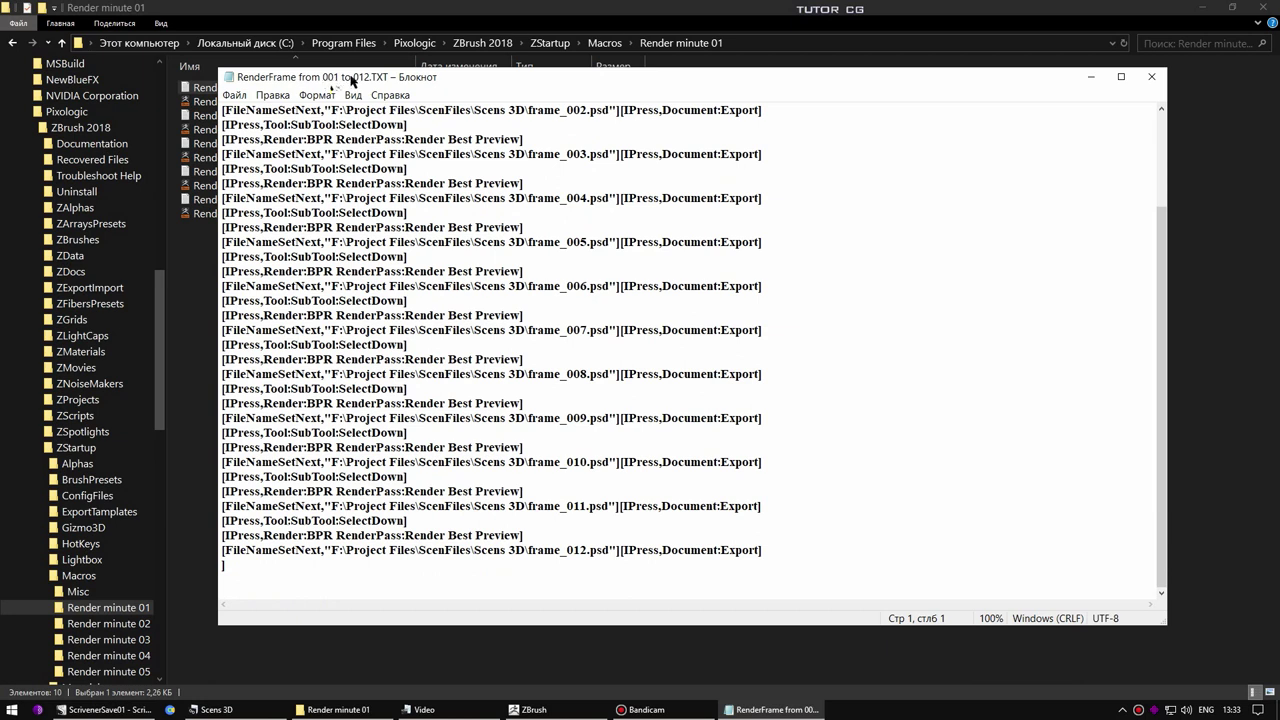
pyautogui.doubleClick(595, 418)
pyautogui.moveTo(330, 506); pyautogui.dragTo(524, 506)
pyautogui.hotkey('ctrl', 'c')
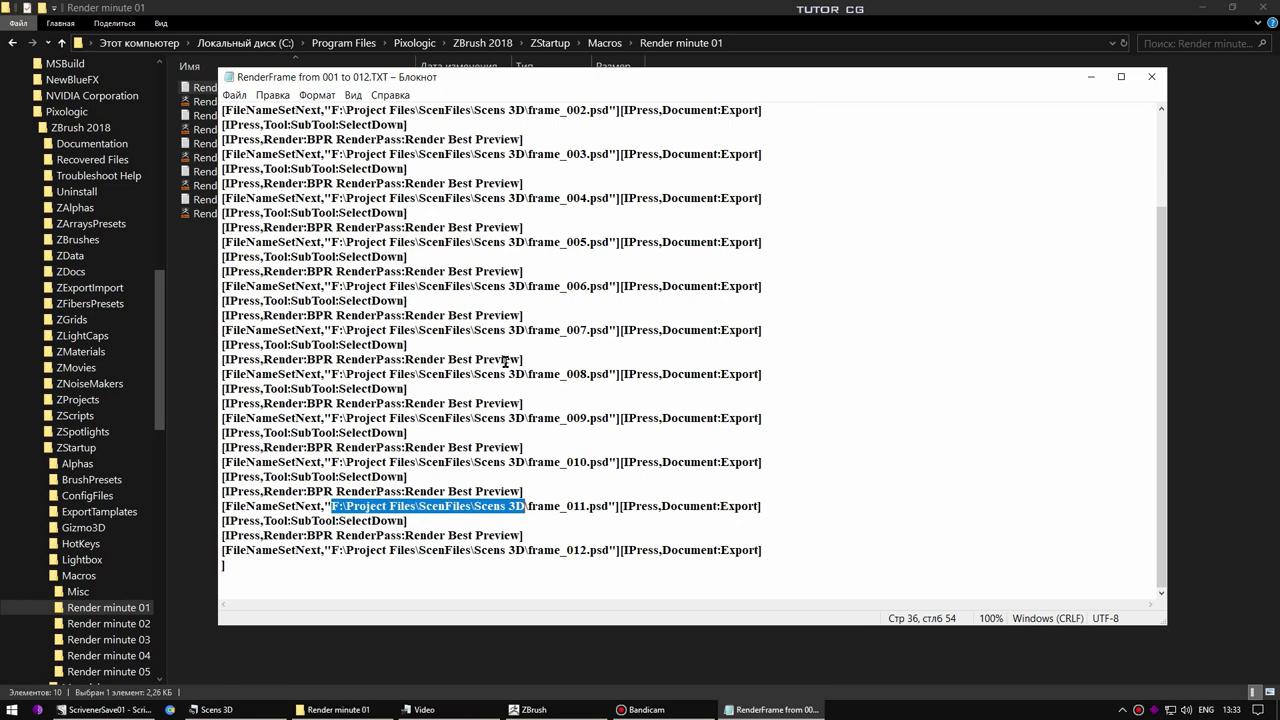
# Reopen the 001 to 012 macro text in Notepad++ instead of Notepad.
pyautogui.click(1151, 77)
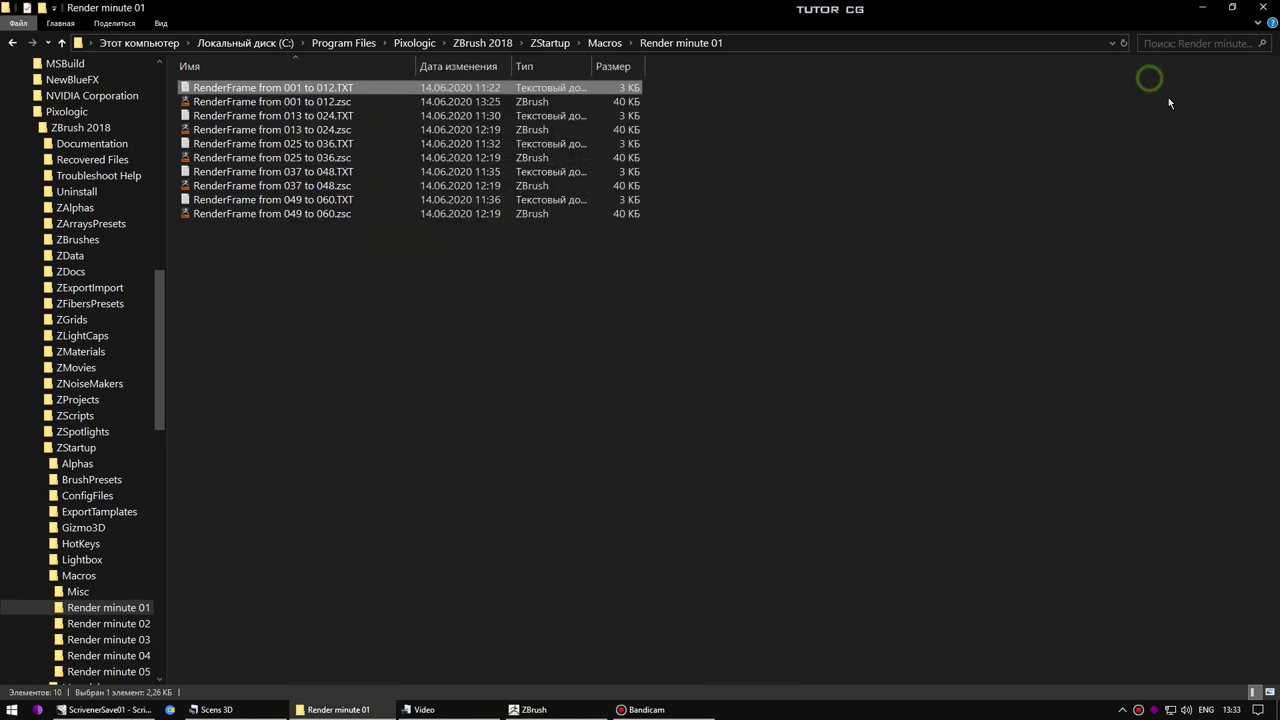
pyautogui.rightClick(301, 89)
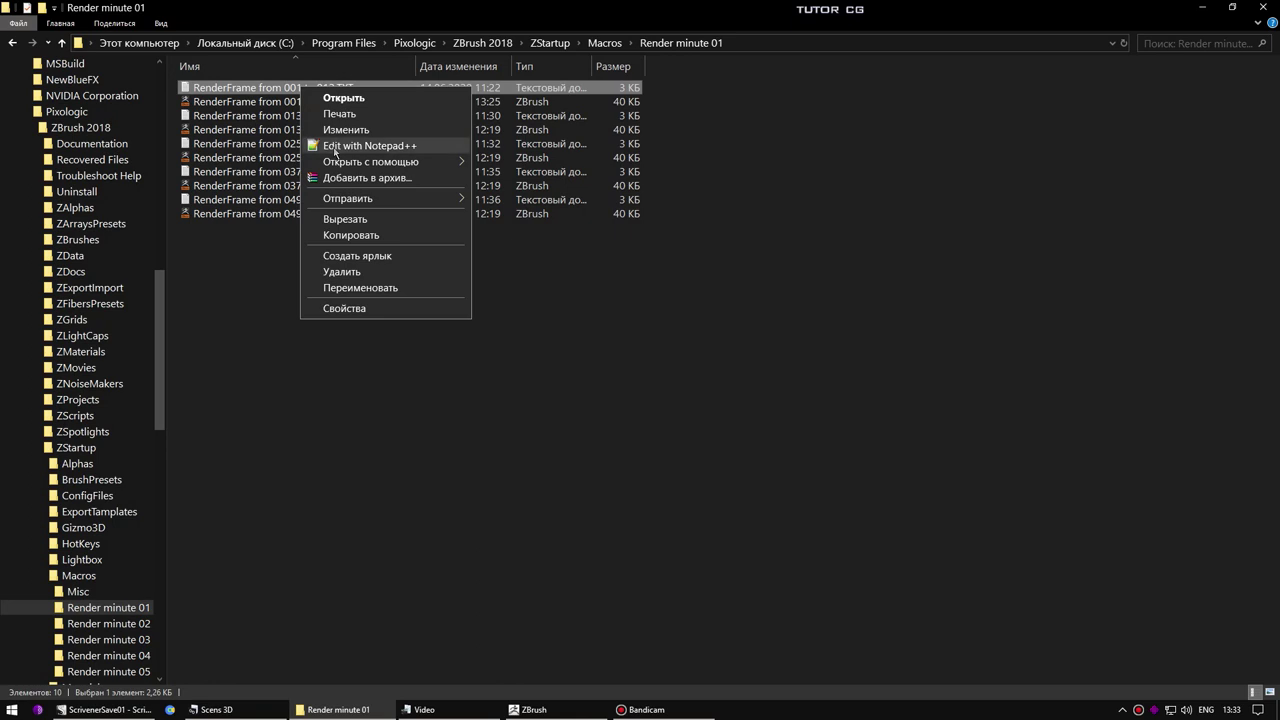
pyautogui.click(336, 147)
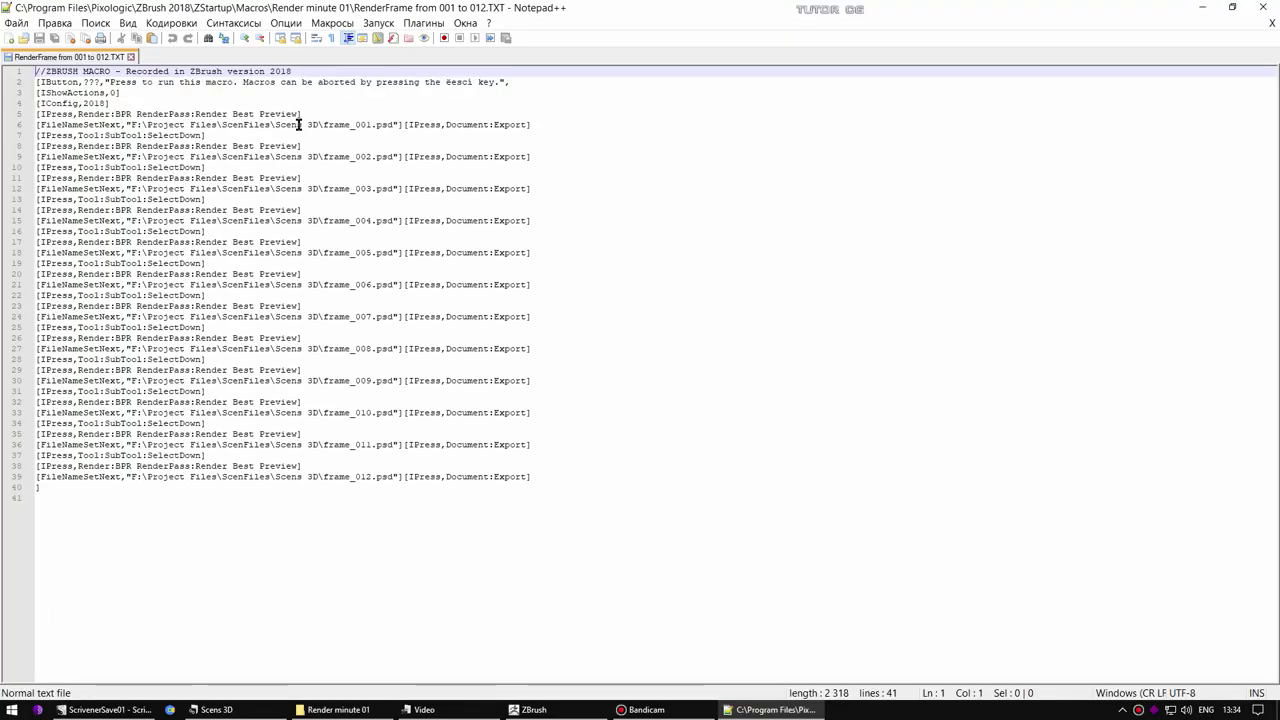
# Set Replace to find the Scens 3D output folder path, with replacement text psd.
pyautogui.moveTo(322, 124); pyautogui.dragTo(371, 124)
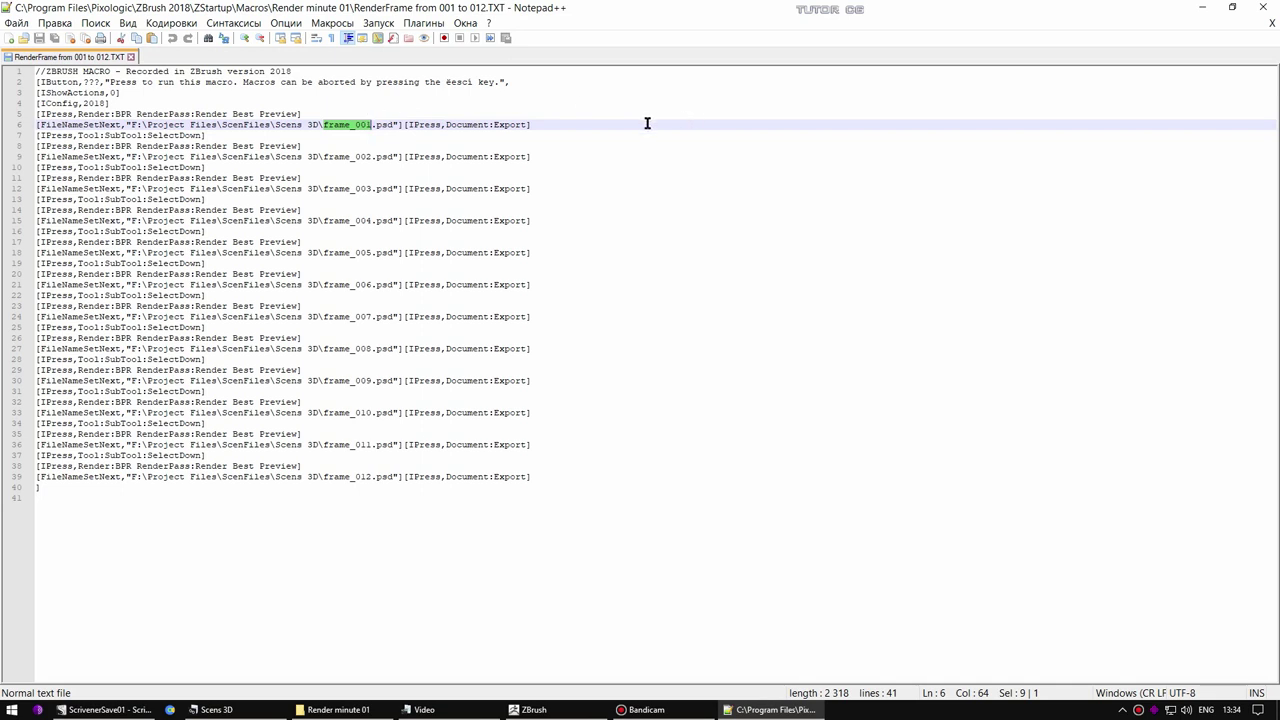
pyautogui.click(209, 38)
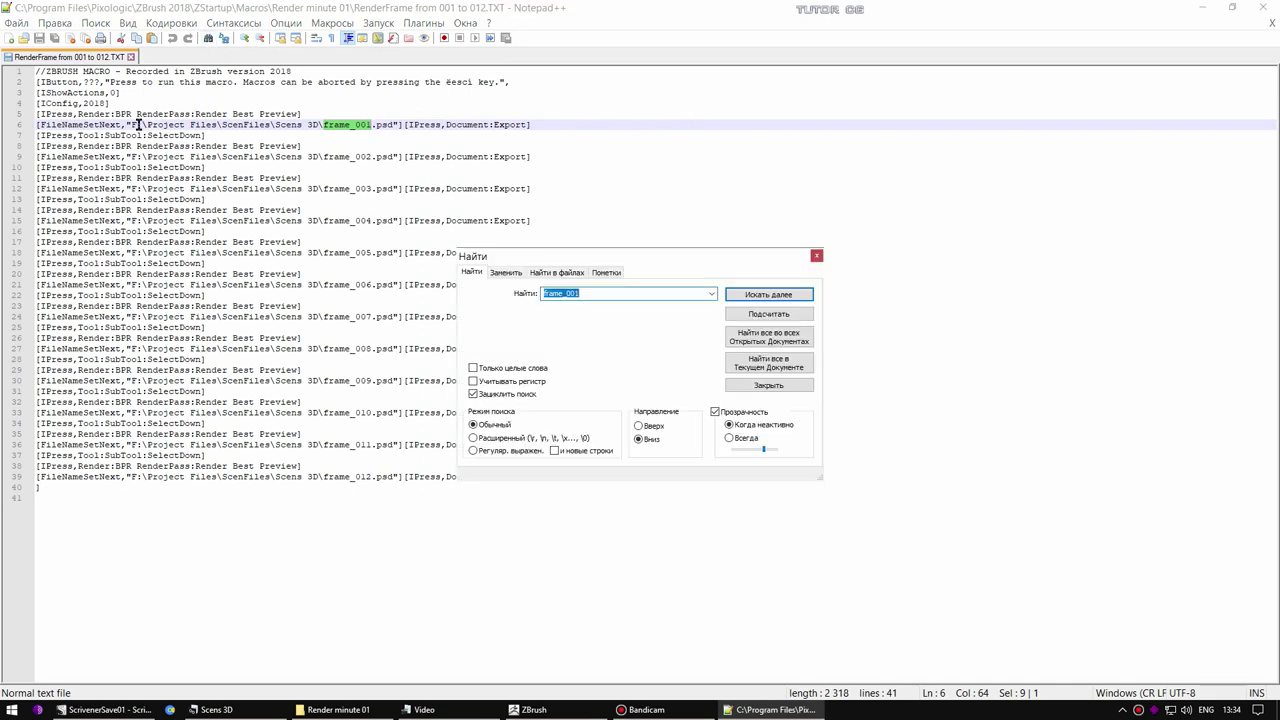
pyautogui.moveTo(132, 124); pyautogui.dragTo(319, 120)
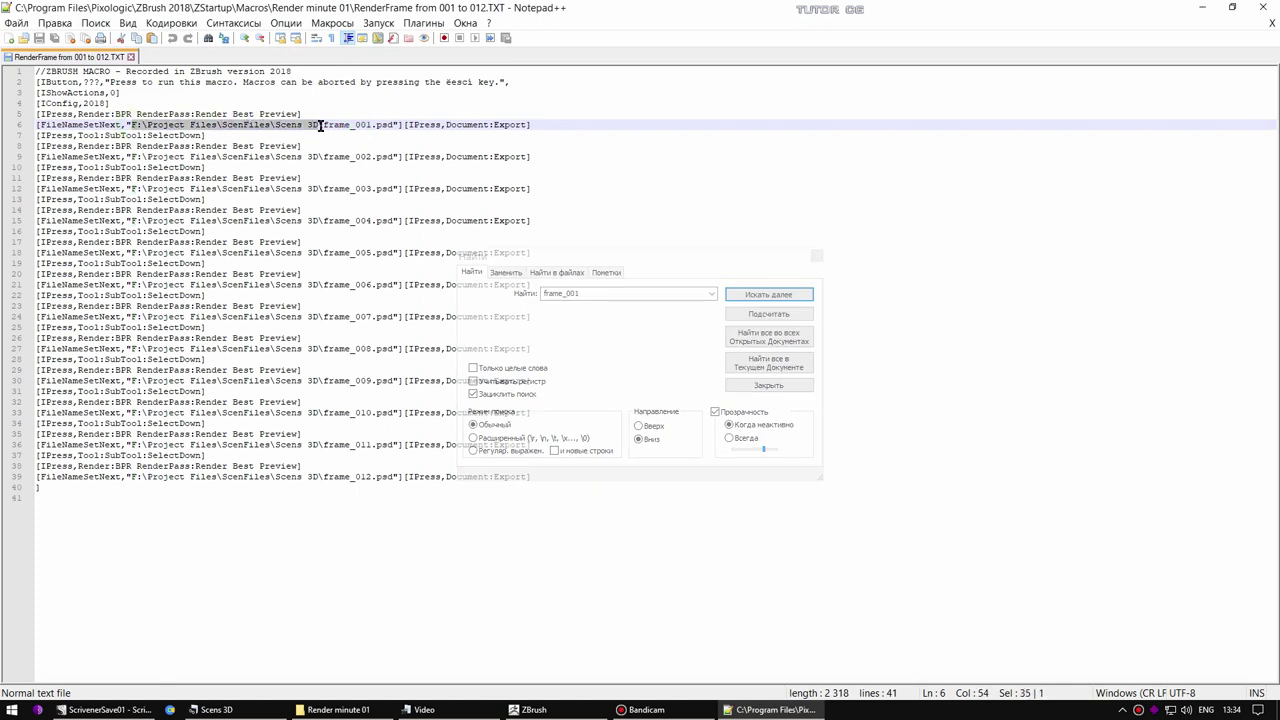
pyautogui.click(507, 272)
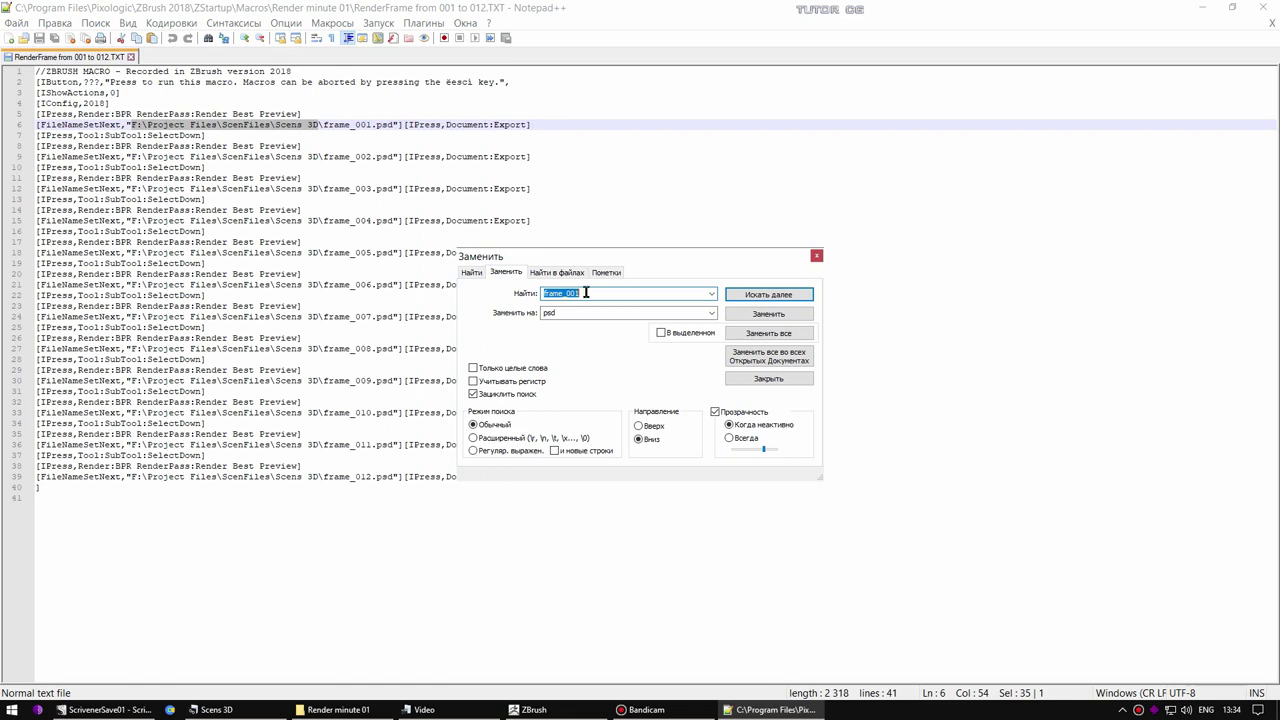
pyautogui.hotkey('ctrl', 'v')
pyautogui.doubleClick(552, 313)
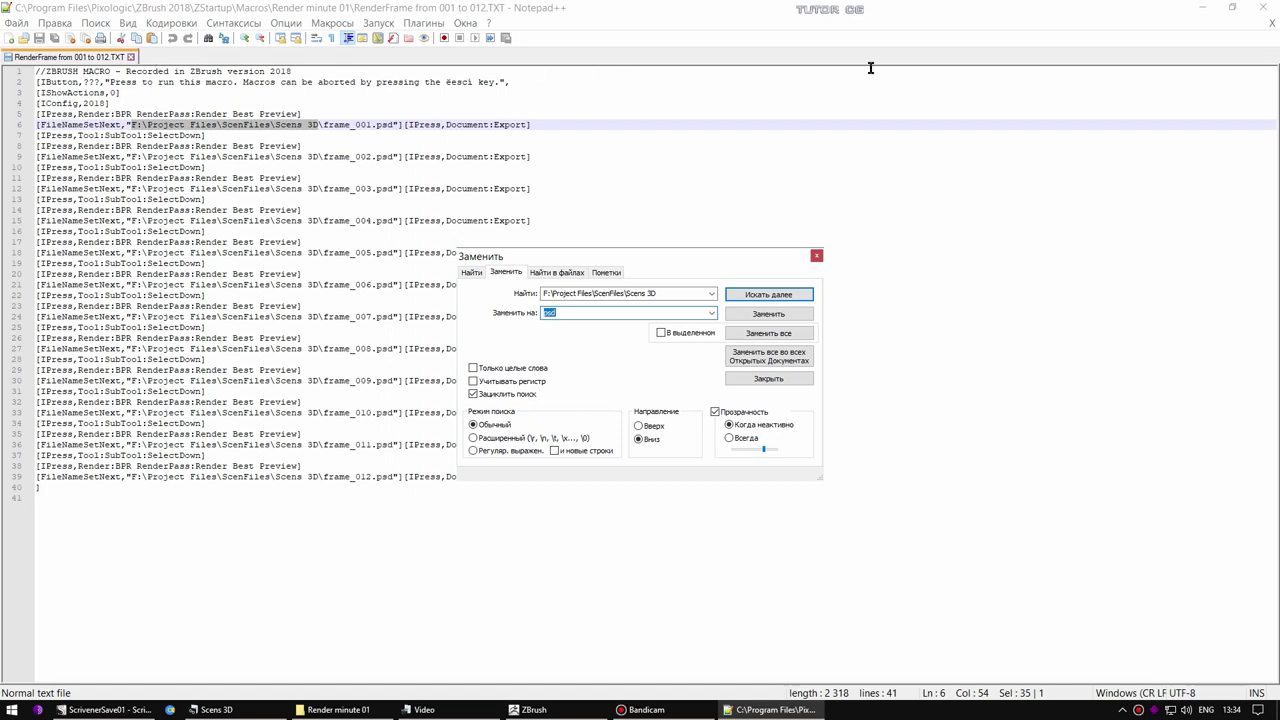
# Group Render minute 01 files by type and drag the remaining four macro texts into Notepad++.
pyautogui.click(362, 709)
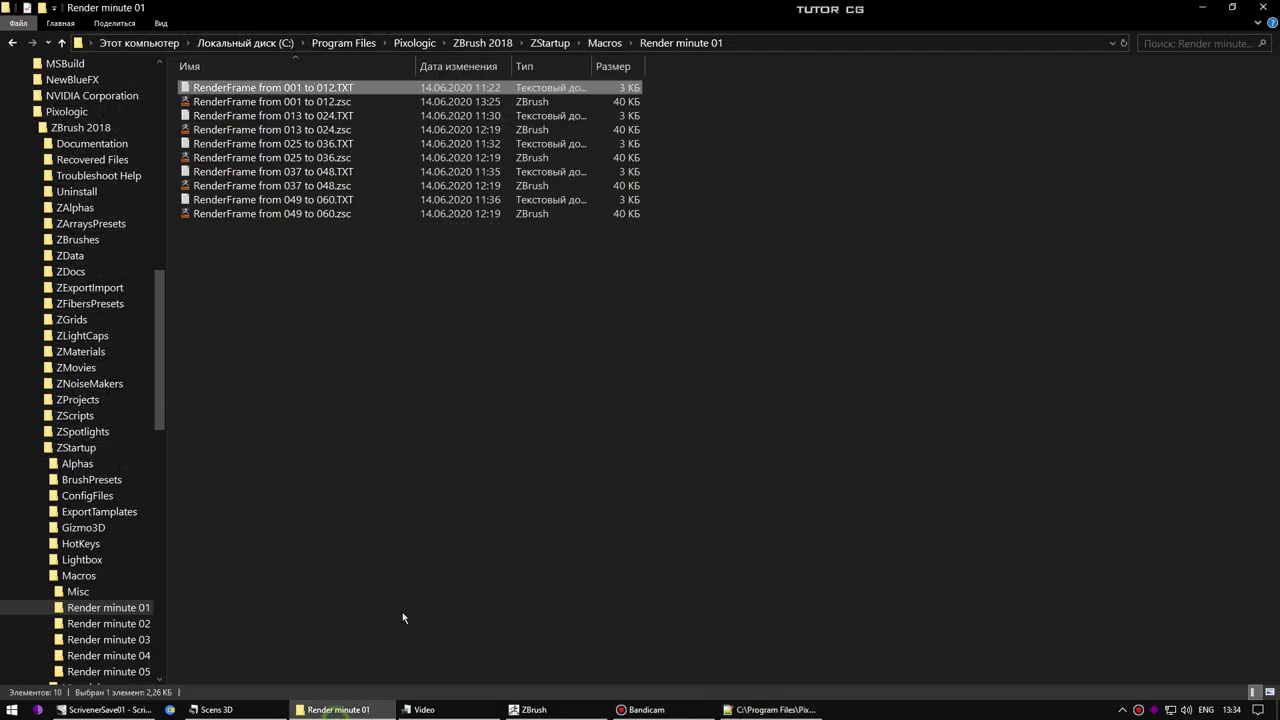
pyautogui.rightClick(374, 299)
pyautogui.click(603, 372)
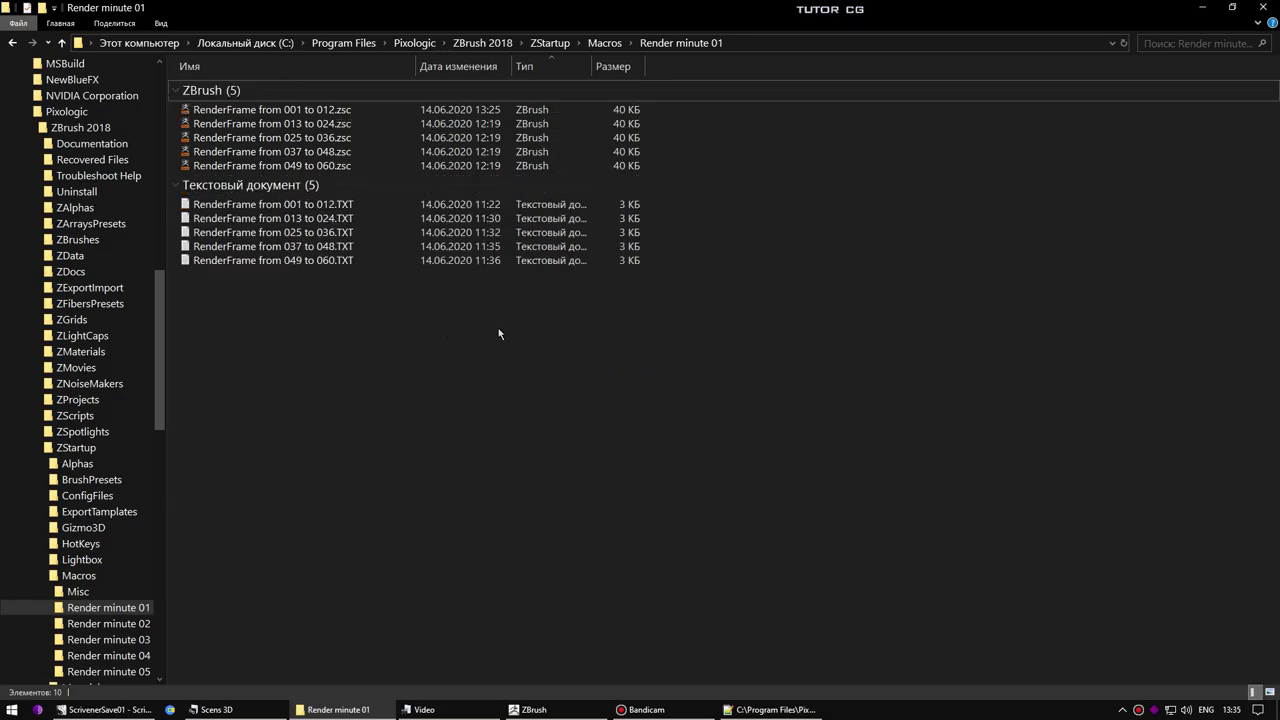
pyautogui.moveTo(440, 320); pyautogui.dragTo(386, 214)
pyautogui.moveTo(300, 240)
pyautogui.mouseDown()
pyautogui.moveTo(769, 690)
pyautogui.moveTo(598, 532)
pyautogui.mouseUp()
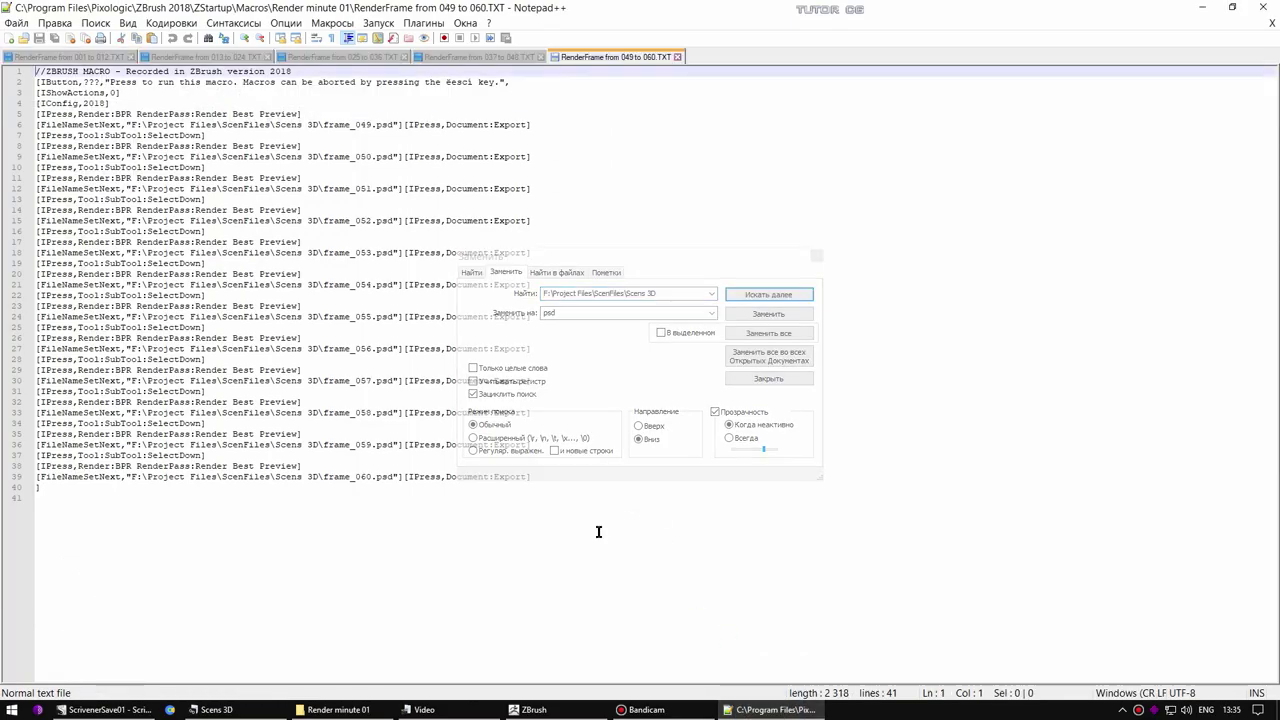
# Move the Replace dialog aside, select the Scens 3D path on line 15, then close it.
pyautogui.moveTo(708, 262); pyautogui.dragTo(748, 186)
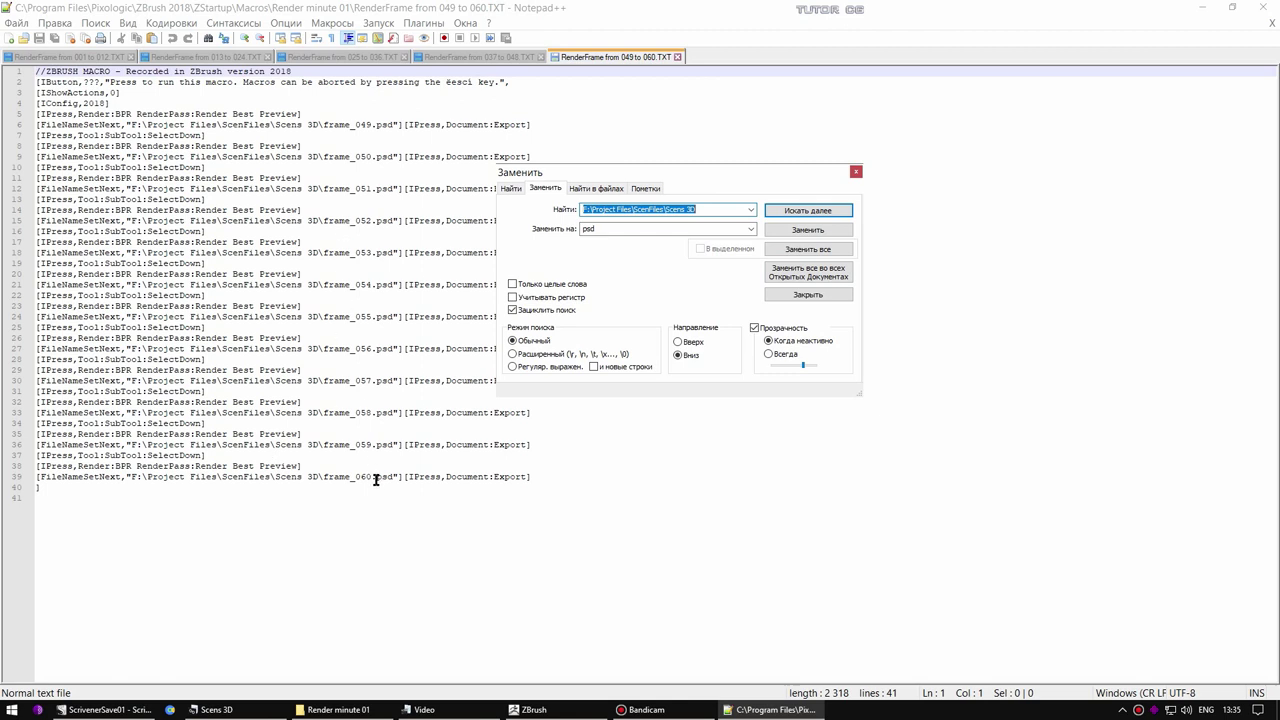
pyautogui.moveTo(316, 221); pyautogui.dragTo(131, 221)
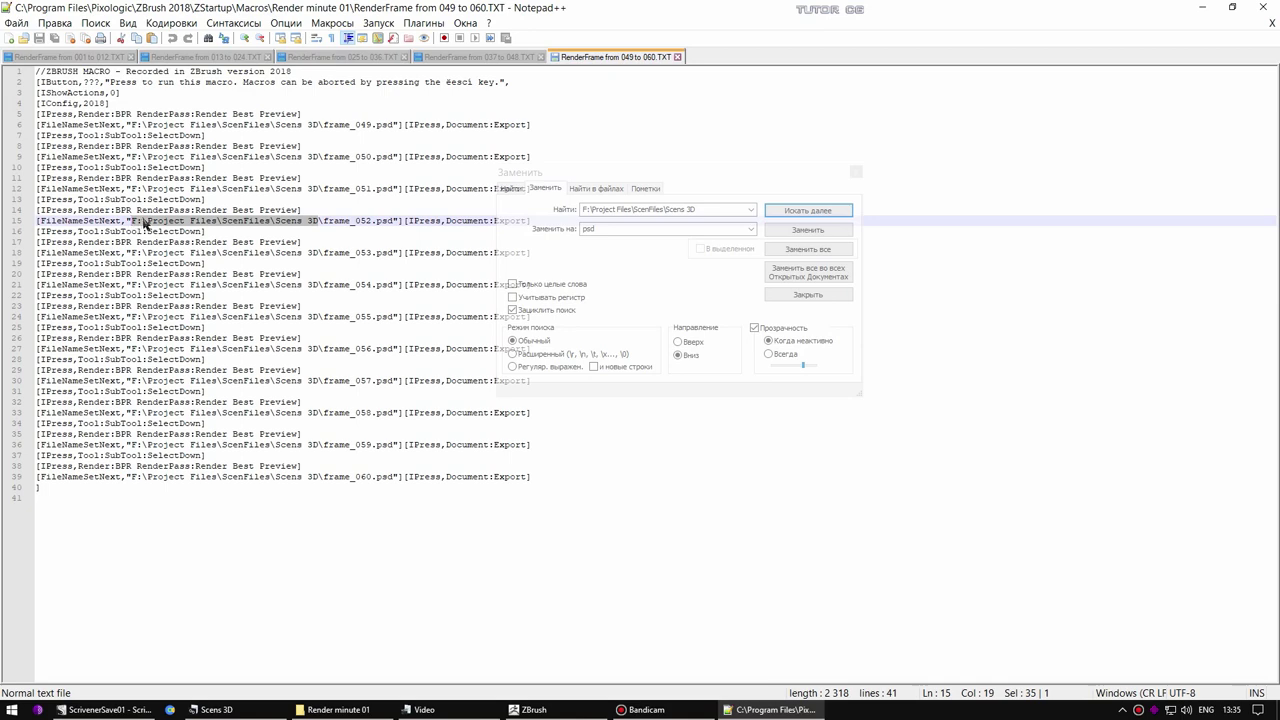
pyautogui.click(674, 266)
pyautogui.press('Escape')
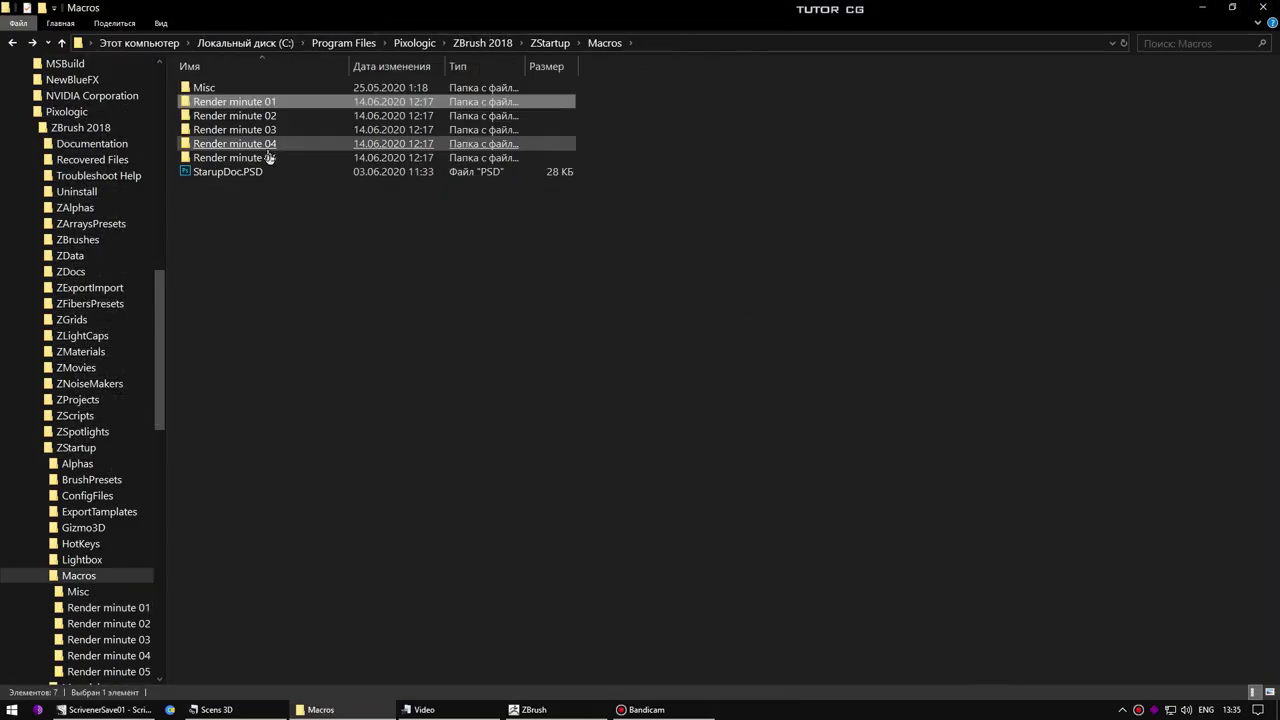
# Close Notepad++ and browse the Render minute 05 macros, briefly viewing the 289 to 300 text.
pyautogui.click(1262, 7)
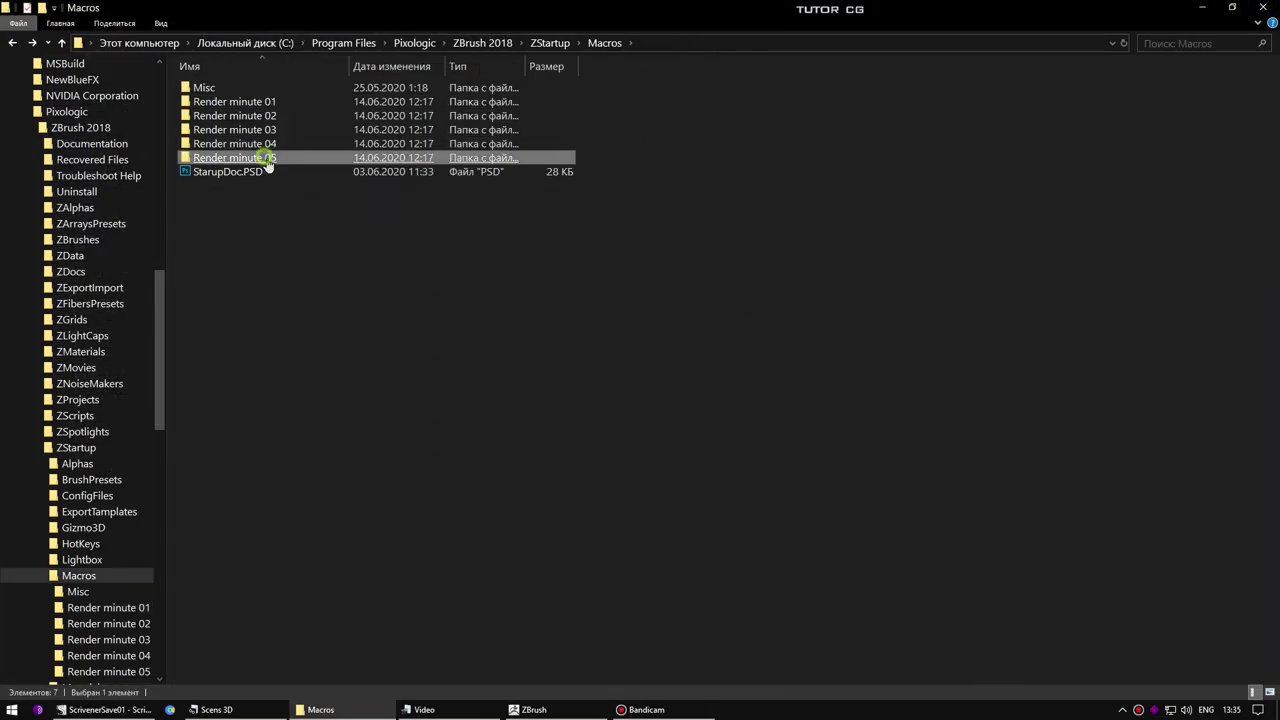
pyautogui.doubleClick(267, 160)
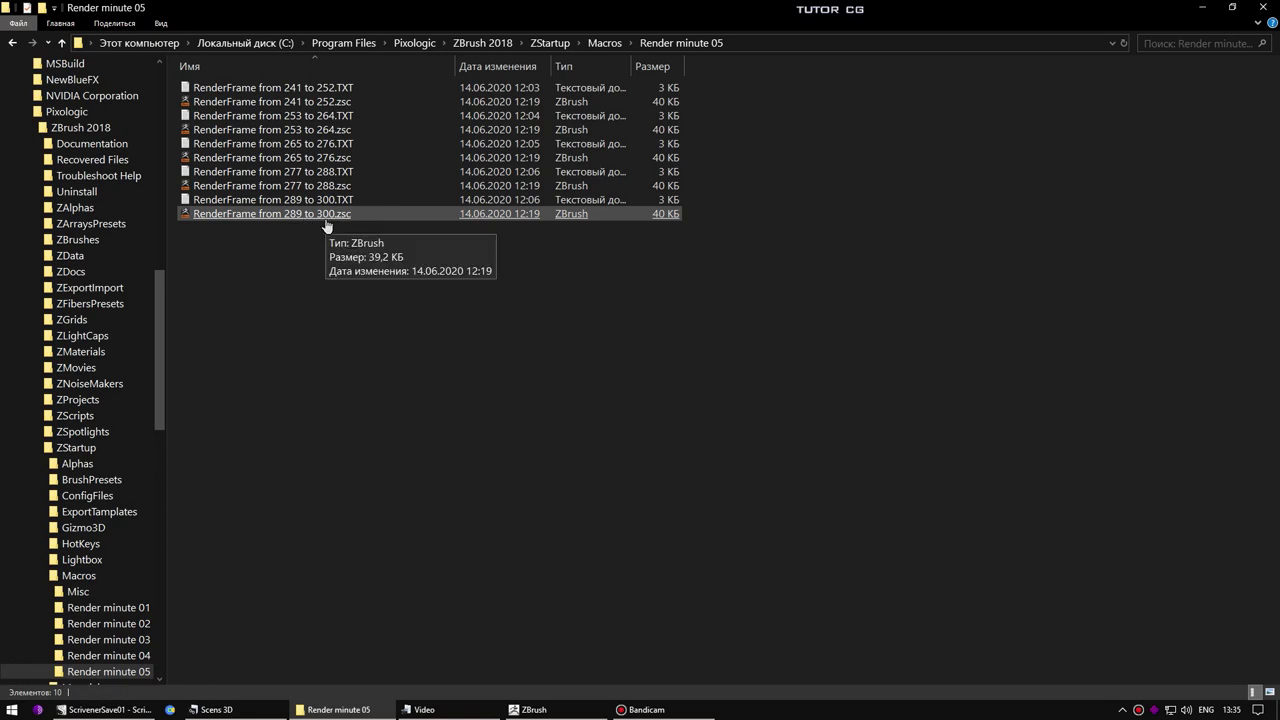
pyautogui.press('BackSpace')
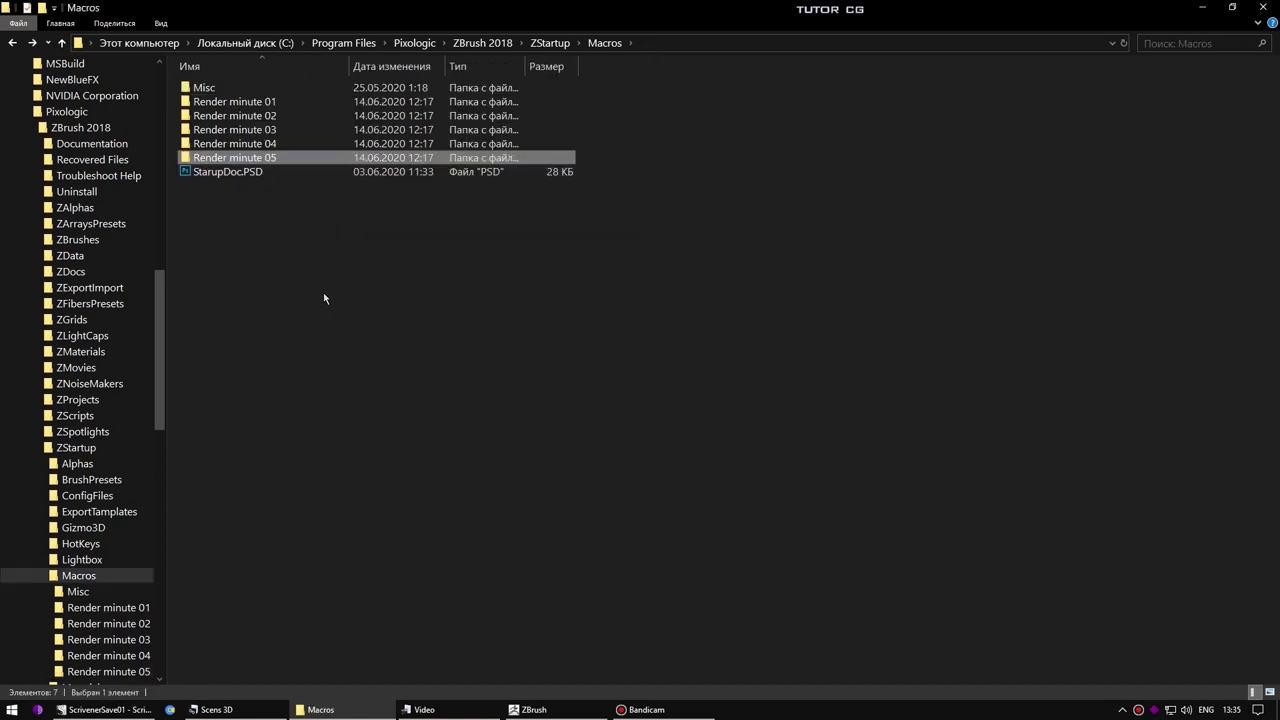
pyautogui.press('Return')
pyautogui.click(327, 218)
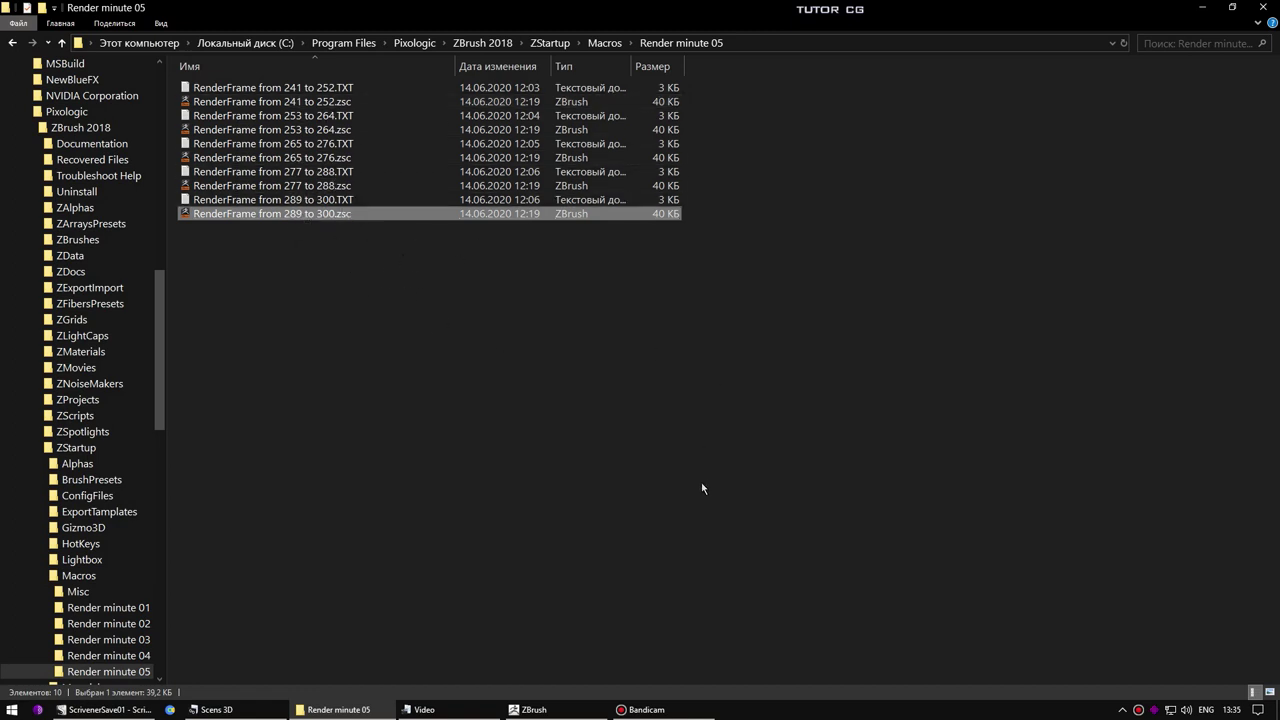
pyautogui.click(247, 200)
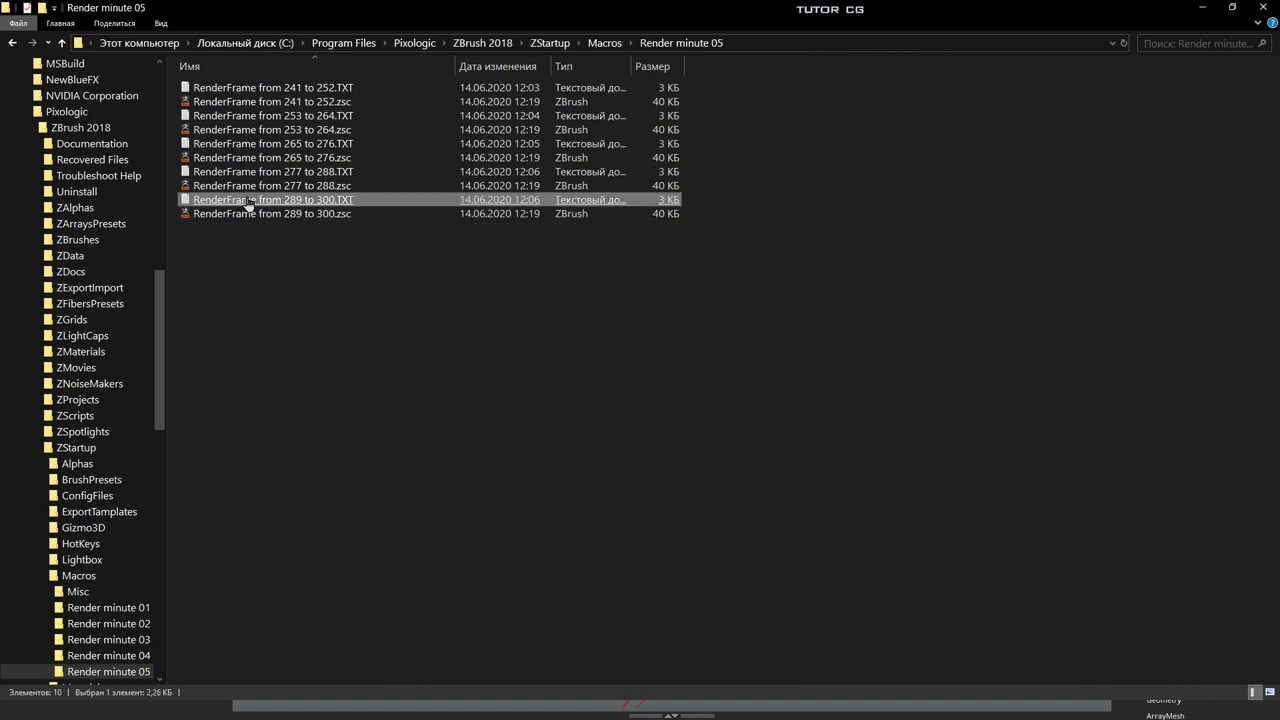
pyautogui.click(340, 102)
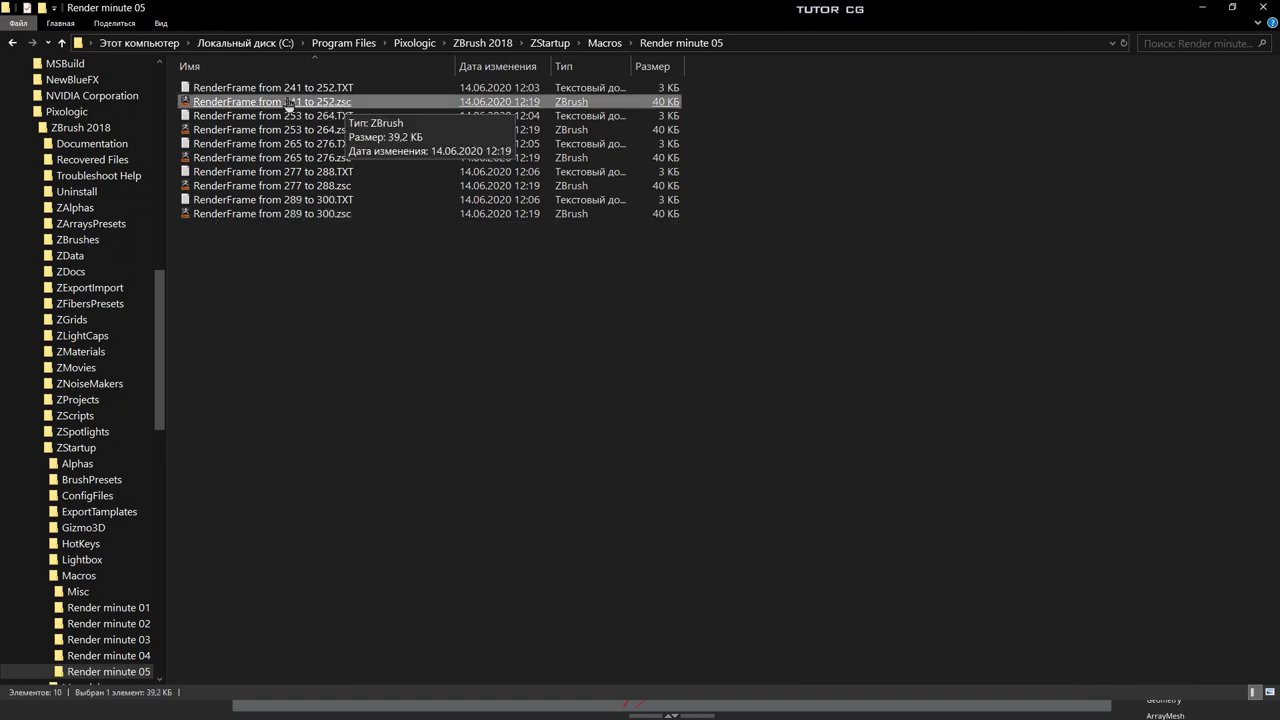
pyautogui.doubleClick(310, 200)
pyautogui.click(1146, 78)
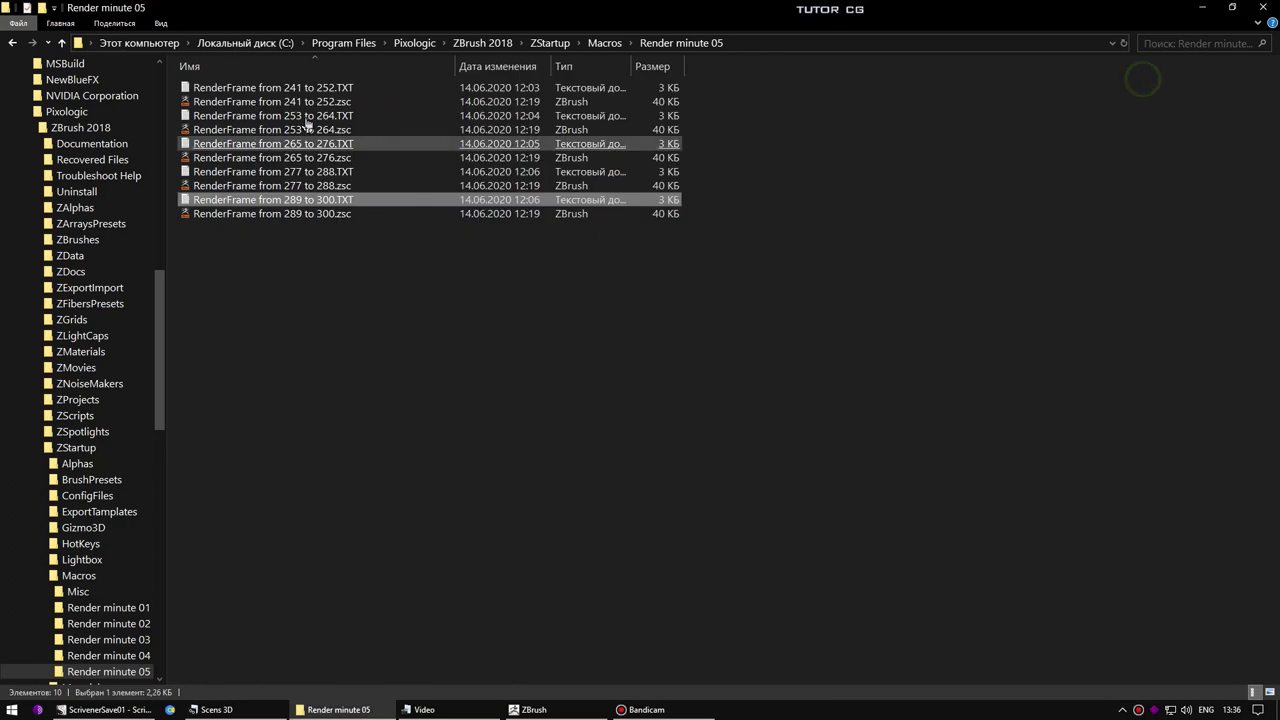
# Group the files by type, then move into the Render minute 02 folder.
pyautogui.rightClick(267, 289)
pyautogui.moveTo(320, 331)
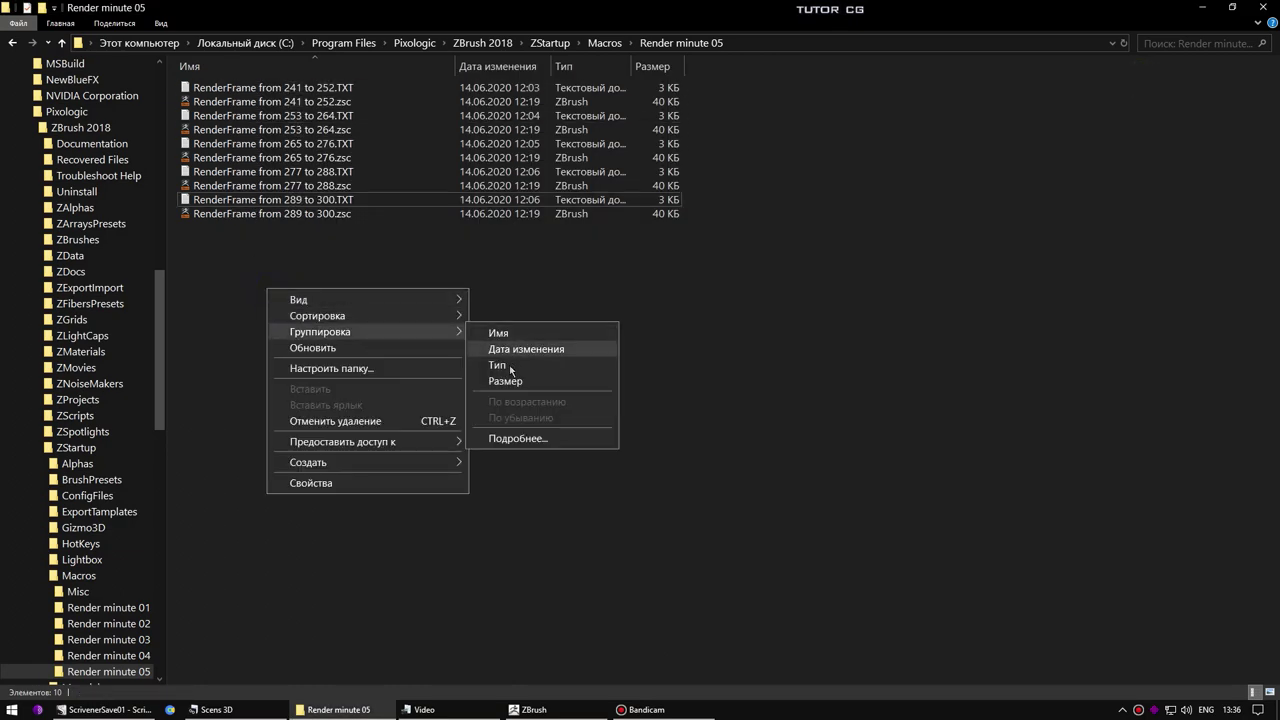
pyautogui.click(509, 366)
pyautogui.press('BackSpace')
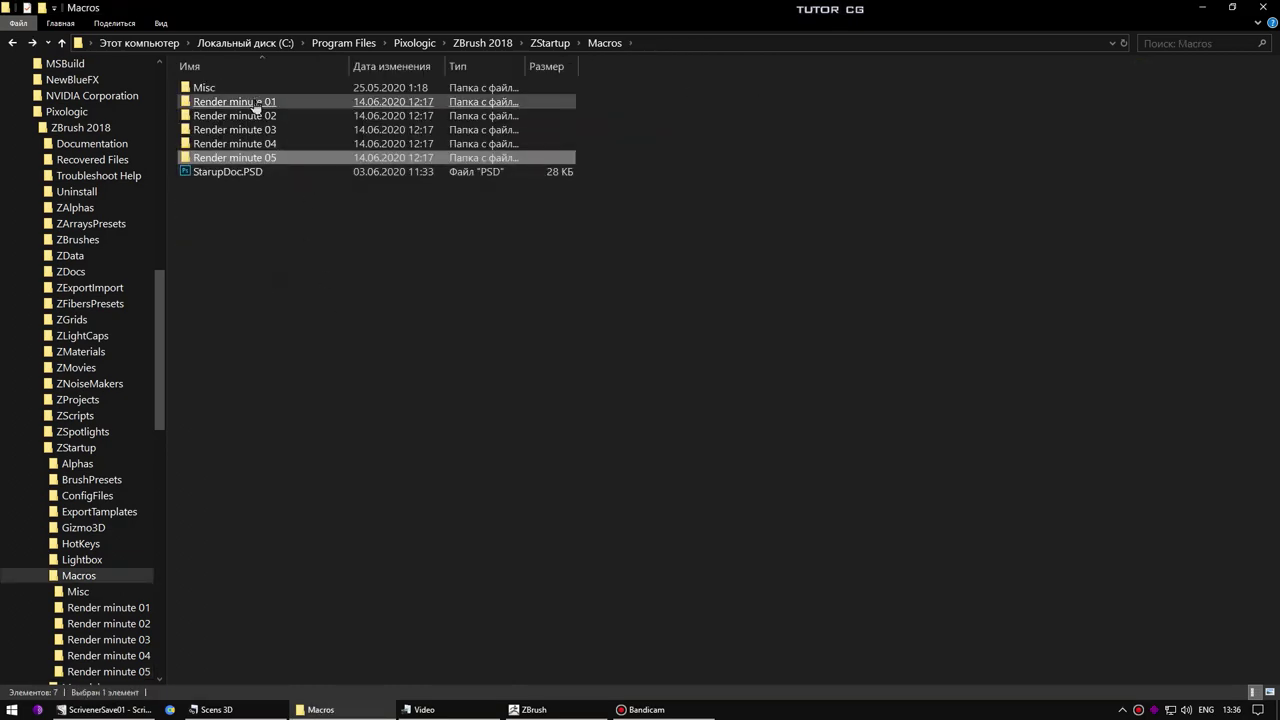
pyautogui.click(264, 116)
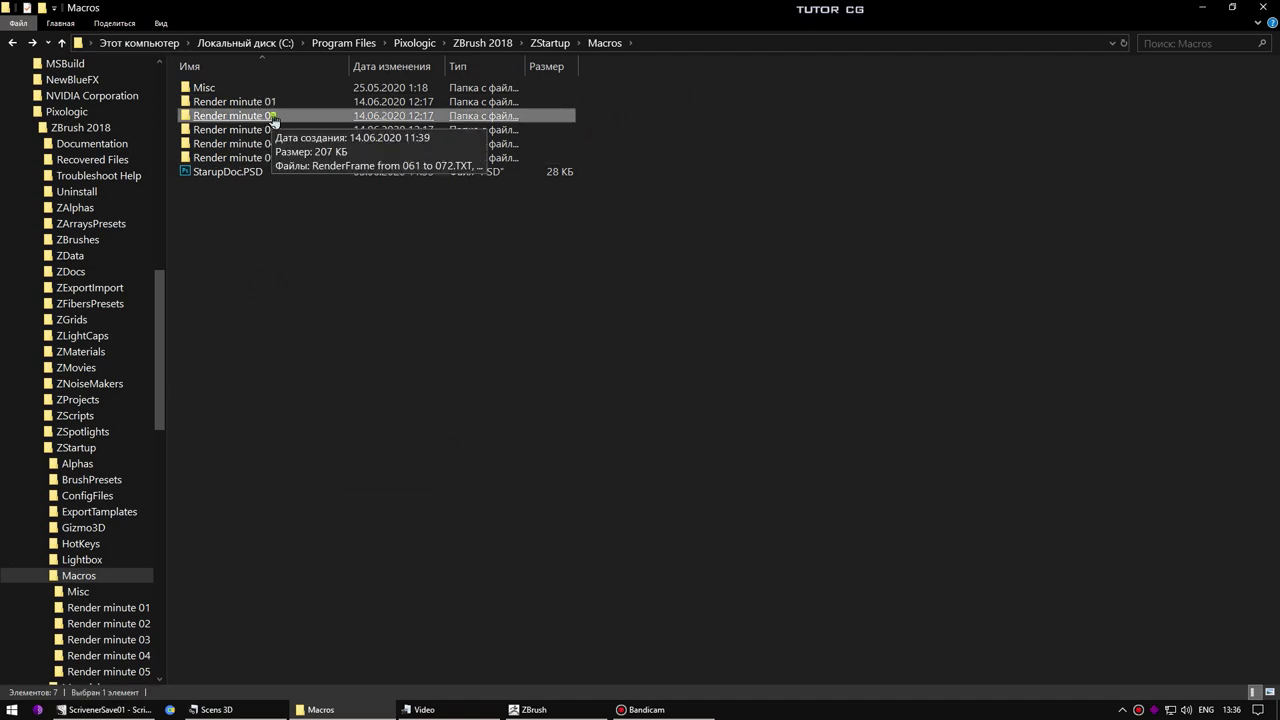
pyautogui.doubleClick(268, 116)
# Open RenderFrame from 061 to 072.TXT in Notepad, leaving its file name unchanged.
pyautogui.click(296, 88)
pyautogui.click(298, 88)
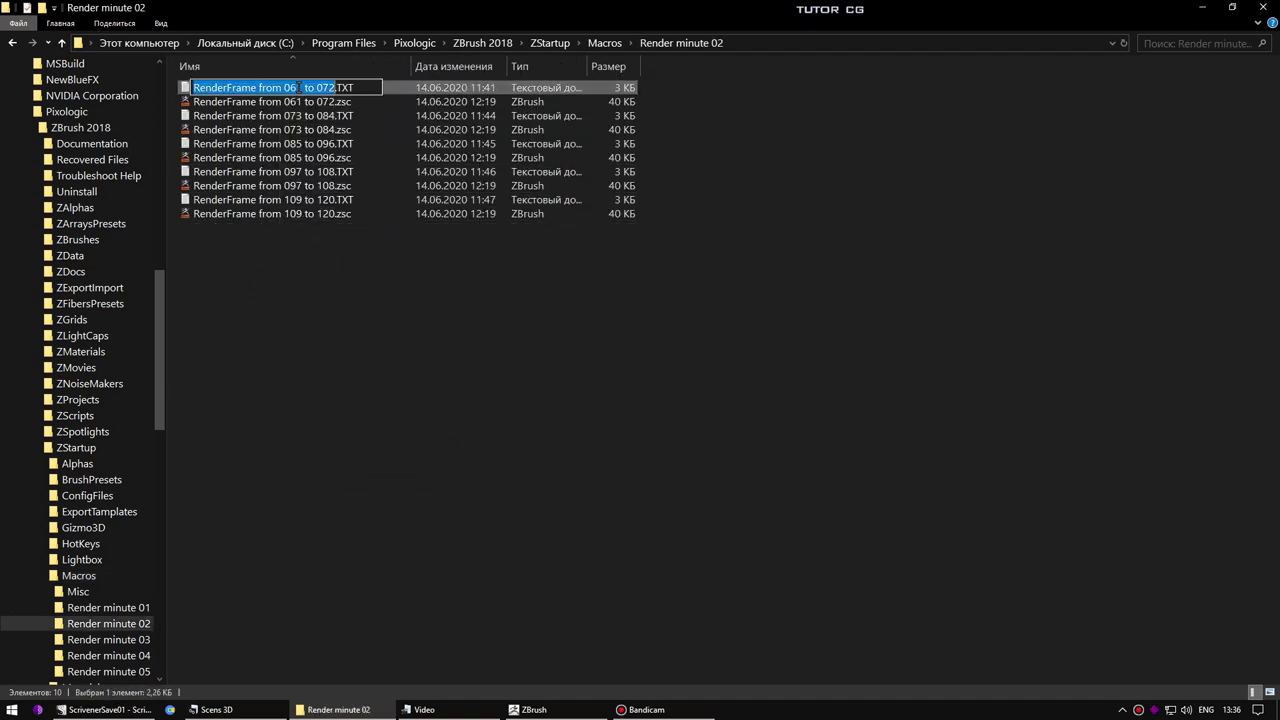
pyautogui.doubleClick(290, 88)
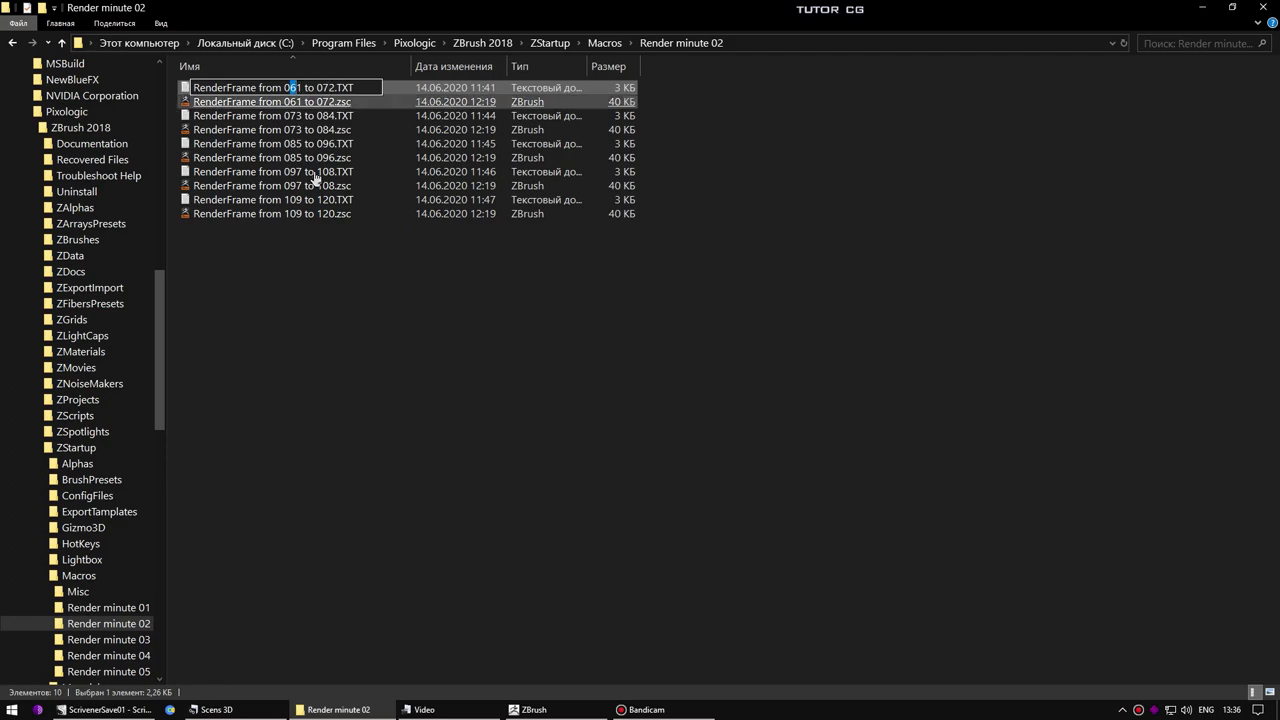
pyautogui.click(281, 272)
pyautogui.doubleClick(279, 88)
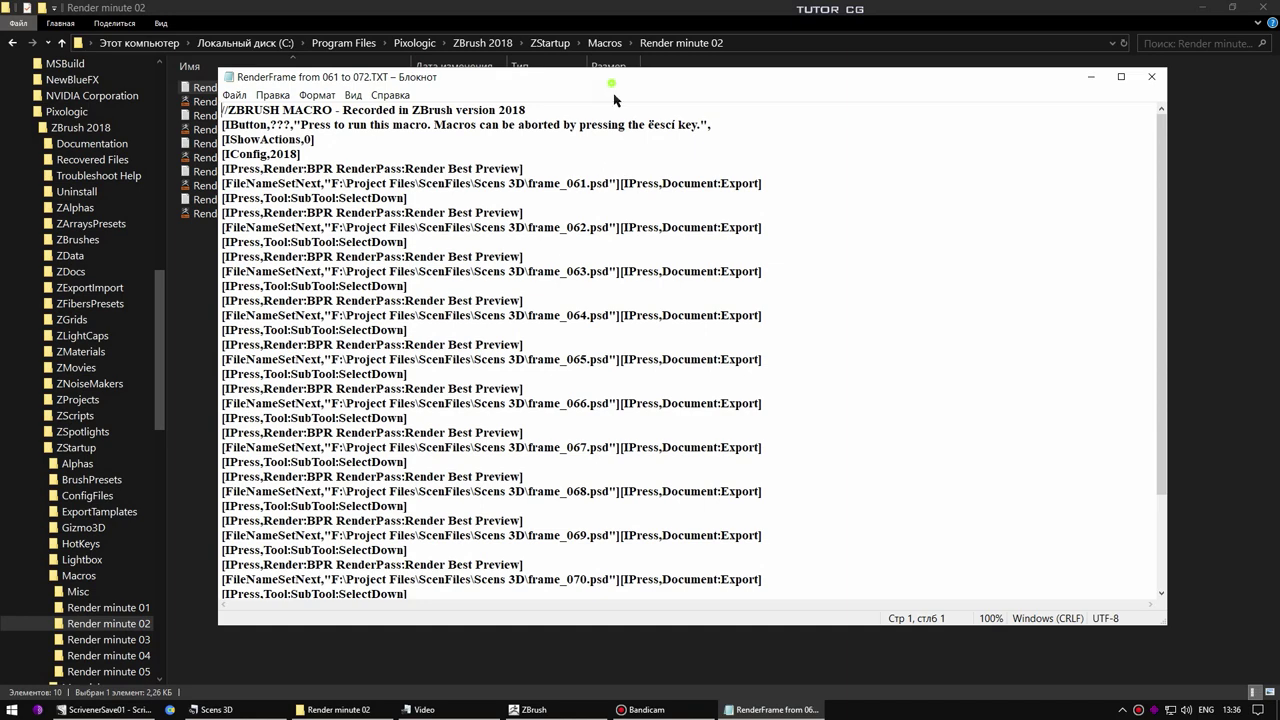
# Scroll the 061 to 072 macro to confirm frame_061–frame_072 exports, then close Notepad to Macros.
pyautogui.moveTo(612, 80); pyautogui.dragTo(625, 158)
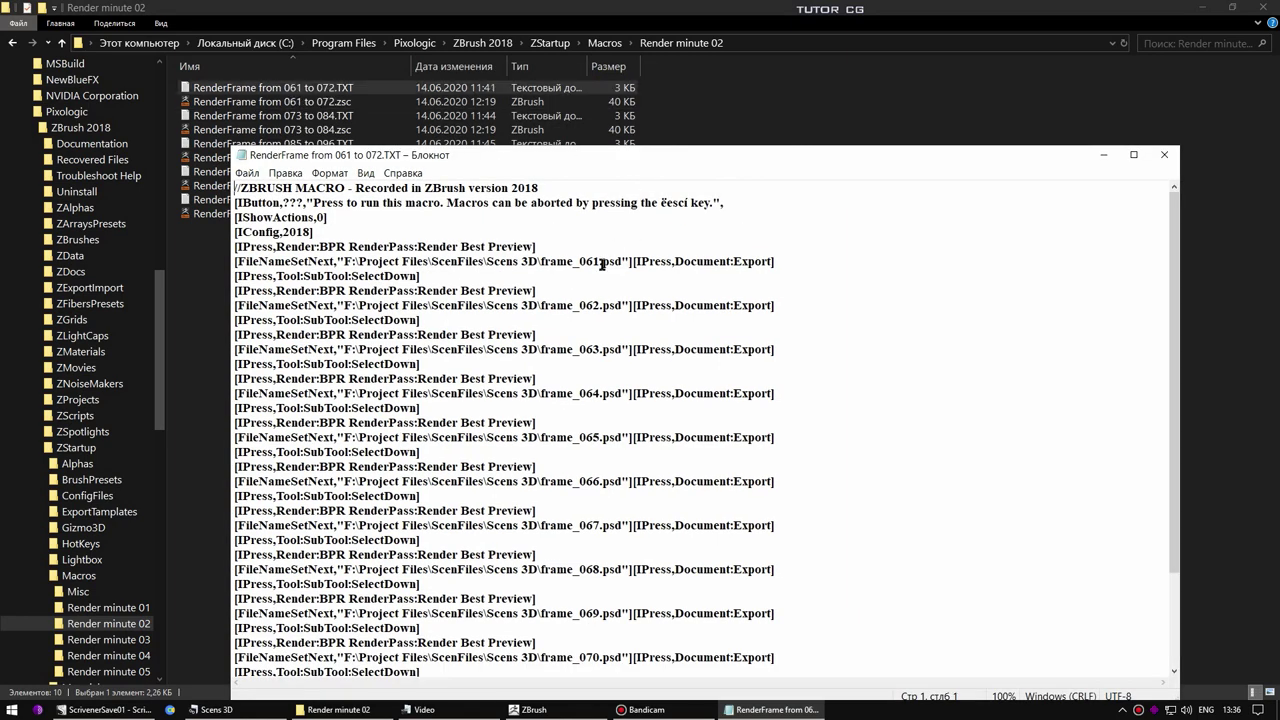
pyautogui.moveTo(594, 262); pyautogui.dragTo(586, 262)
pyautogui.scroll(-1, 590, 641)
pyautogui.scroll(-1, 590, 643)
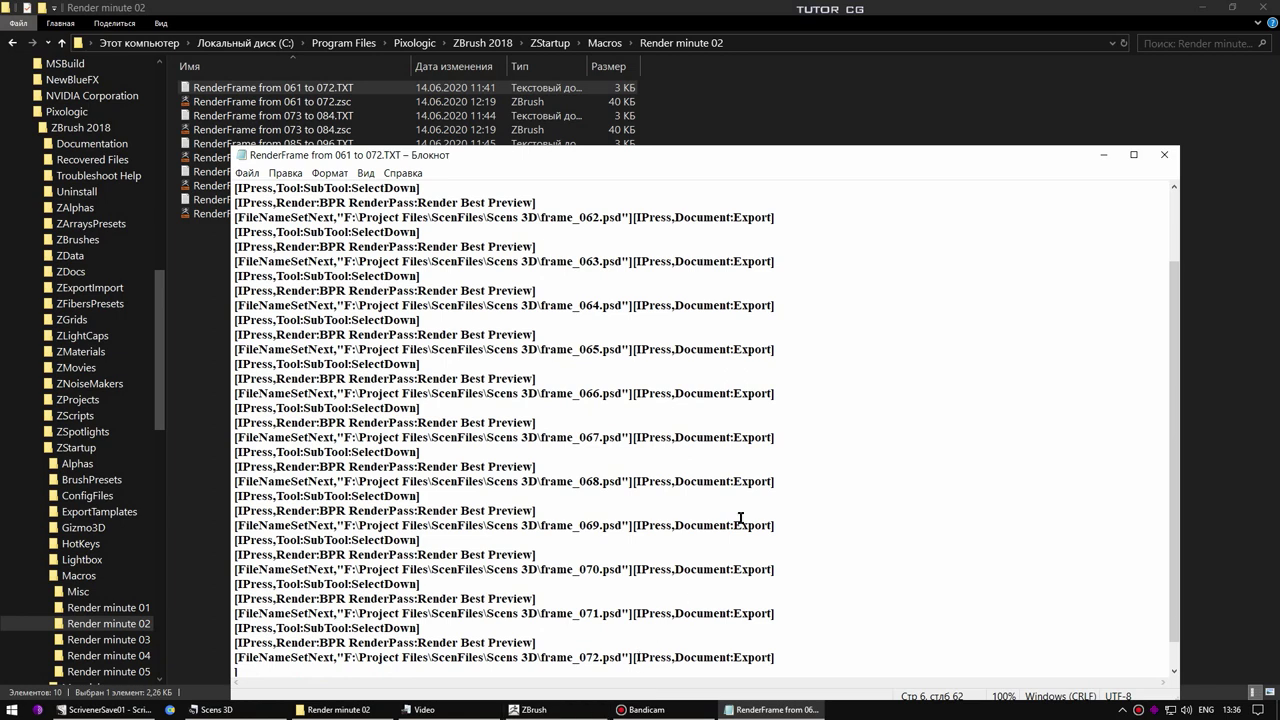
pyautogui.click(1164, 154)
pyautogui.press('BackSpace')
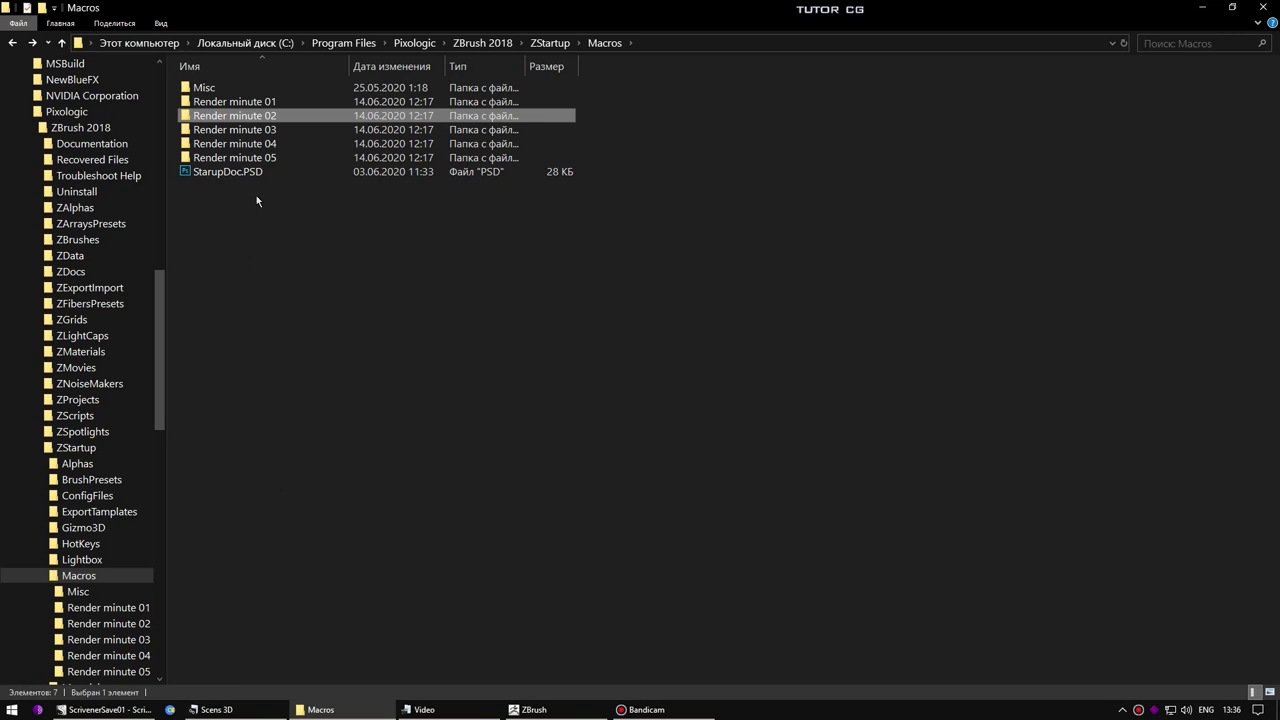
# Switch to ZBrush, select the Frame_001 subtool, and scroll the subtool list down.
pyautogui.doubleClick(235, 157)
pyautogui.press('BackSpace')
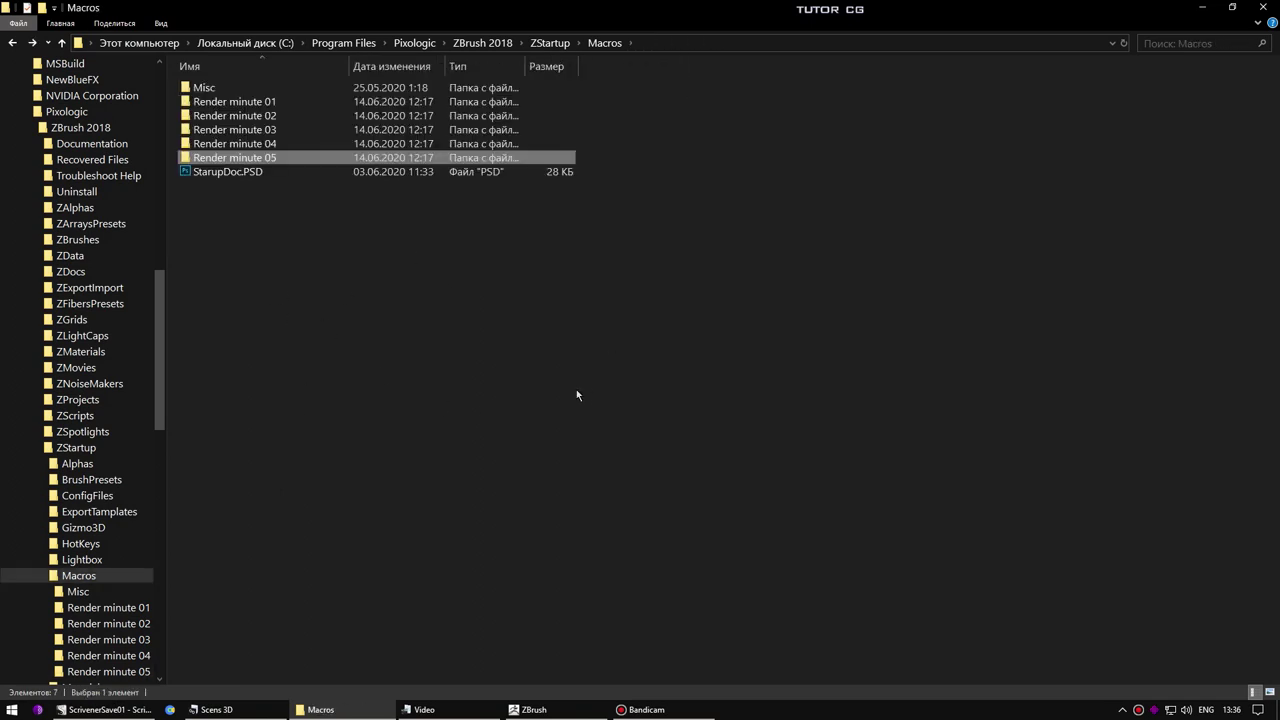
pyautogui.moveTo(1162, 212)
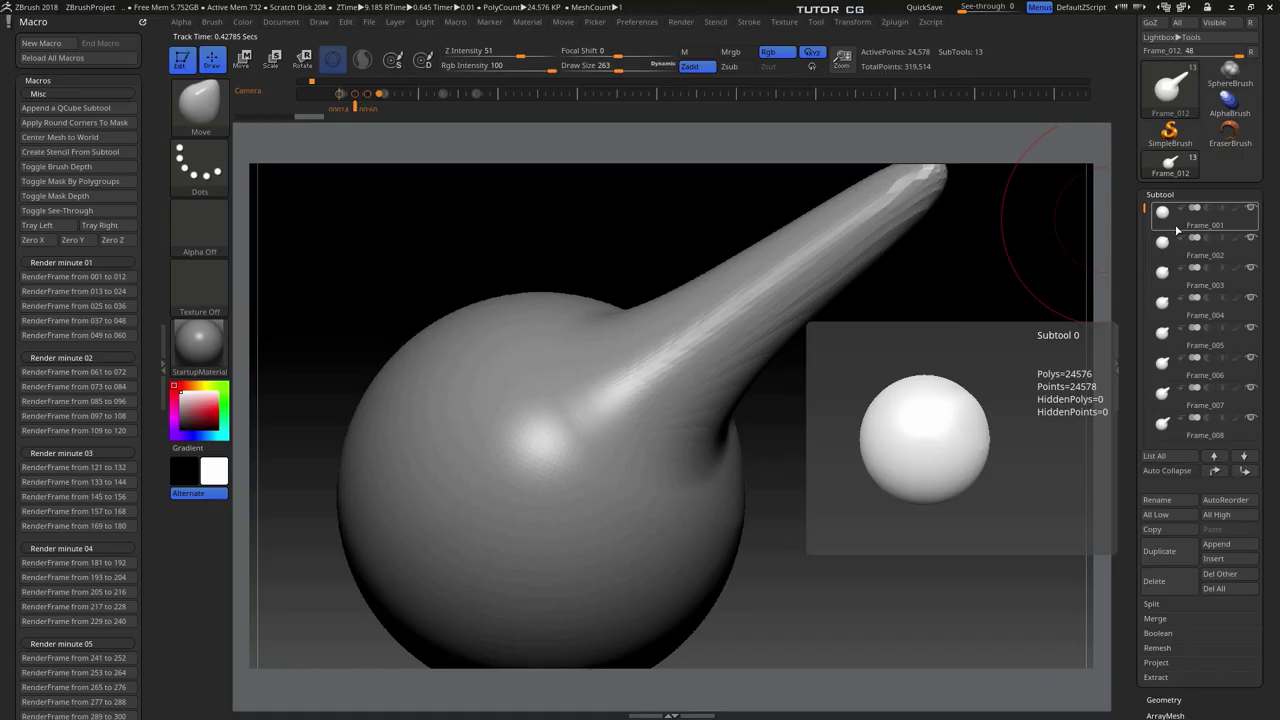
pyautogui.click(530, 709)
pyautogui.click(1170, 227)
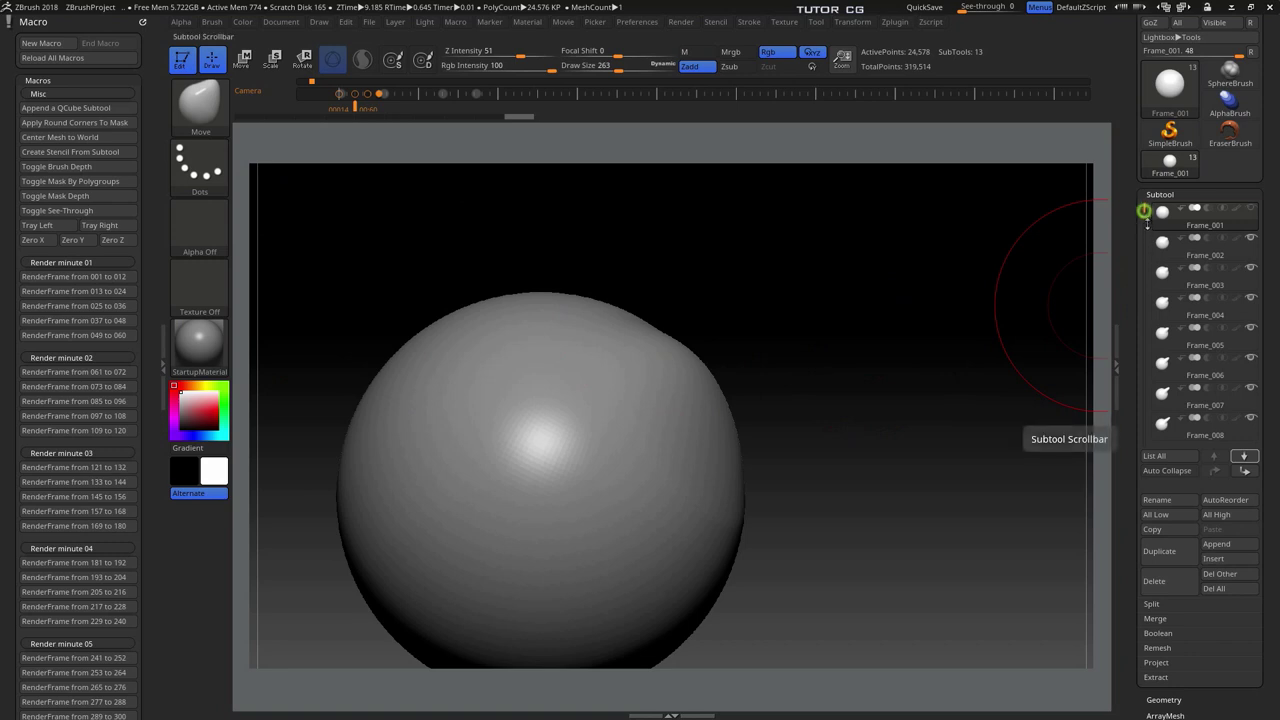
pyautogui.moveTo(1145, 212); pyautogui.dragTo(1145, 338)
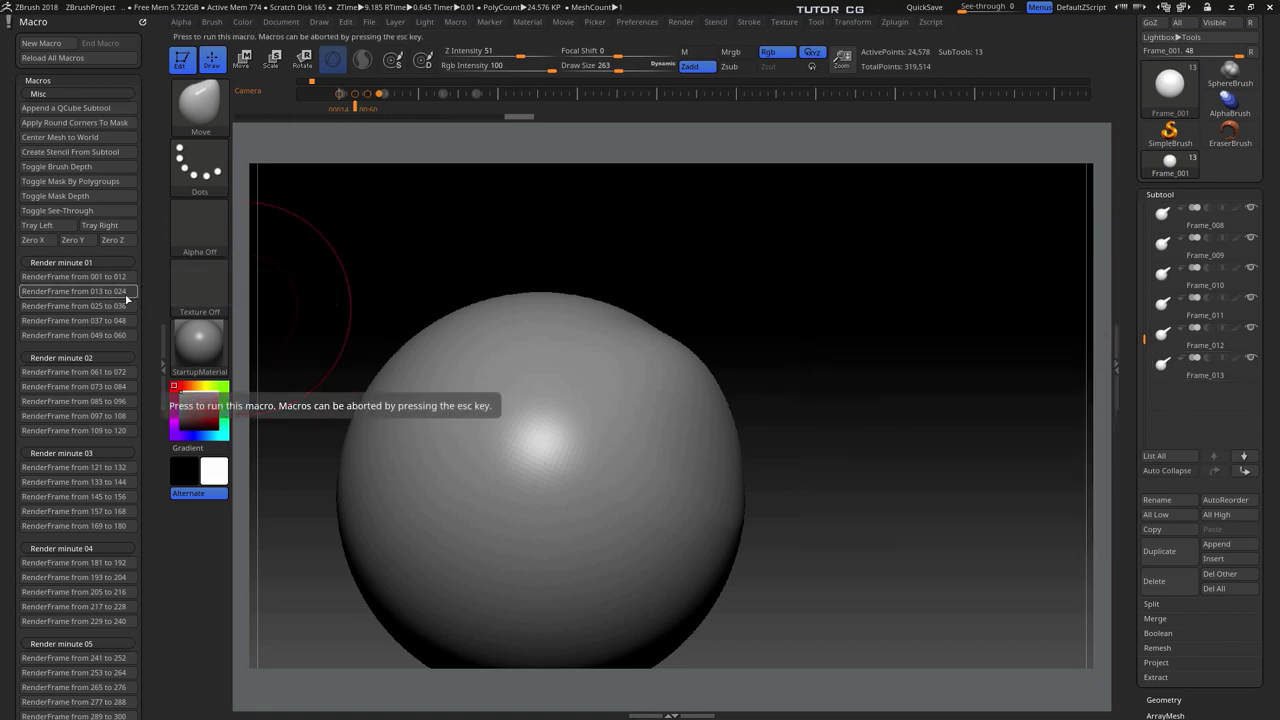
# Run the Render minute 01 RenderFrame macro to export frame_001–frame_012 PSDs.
pyautogui.click(126, 297)
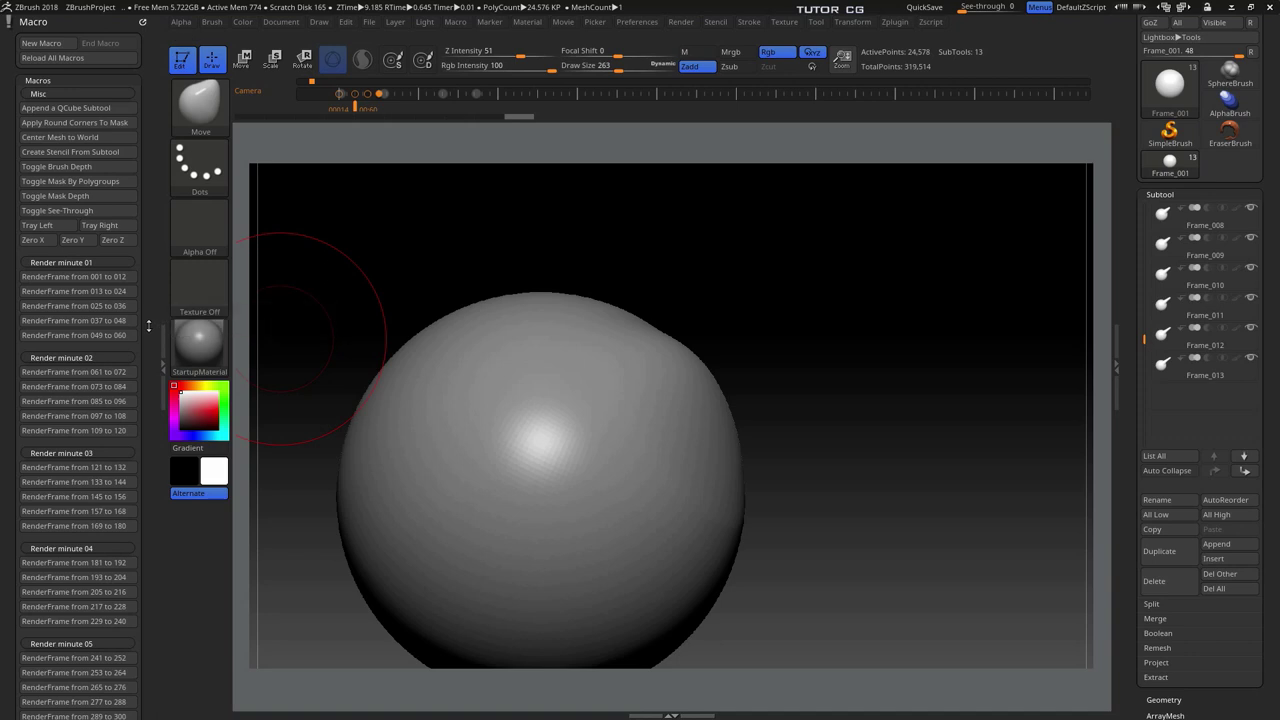
pyautogui.scroll(-3, 117, 563)
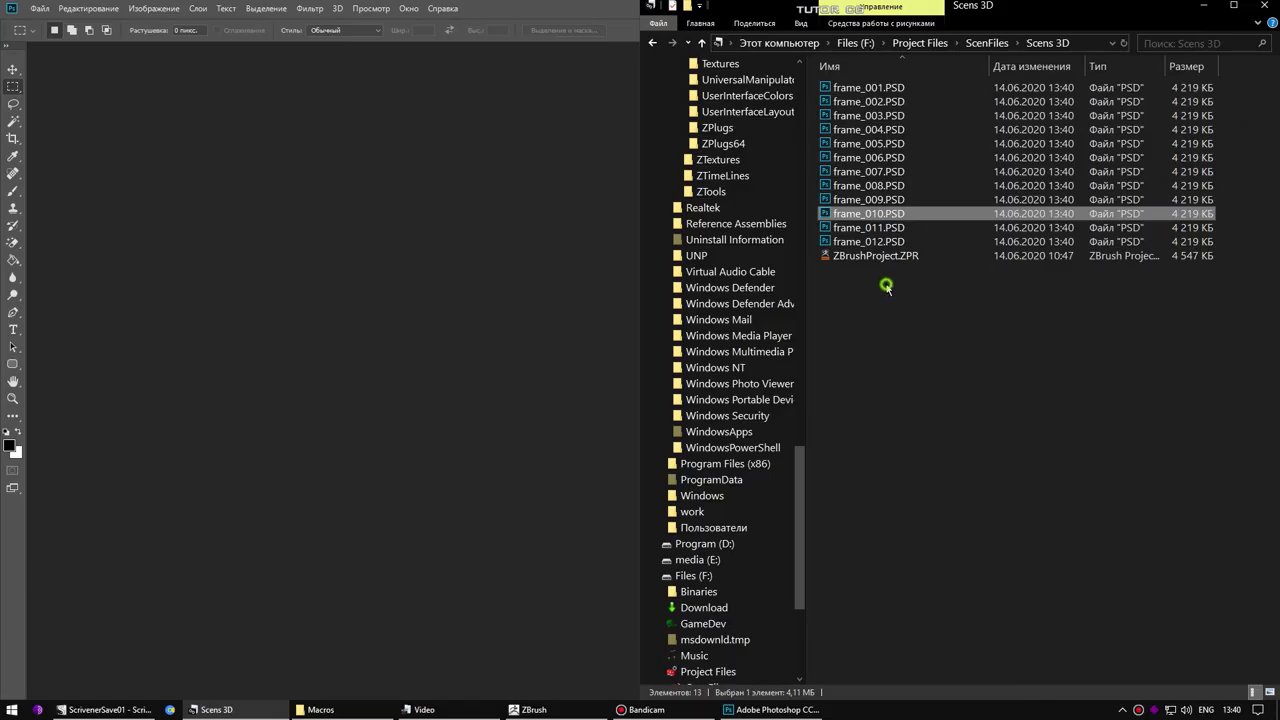
# Show the Scens 3D folder as Large icons and drag frame_001.PSD into Photoshop.
pyautogui.rightClick(880, 285)
pyautogui.moveTo(1058, 370)
pyautogui.click(1125, 319)
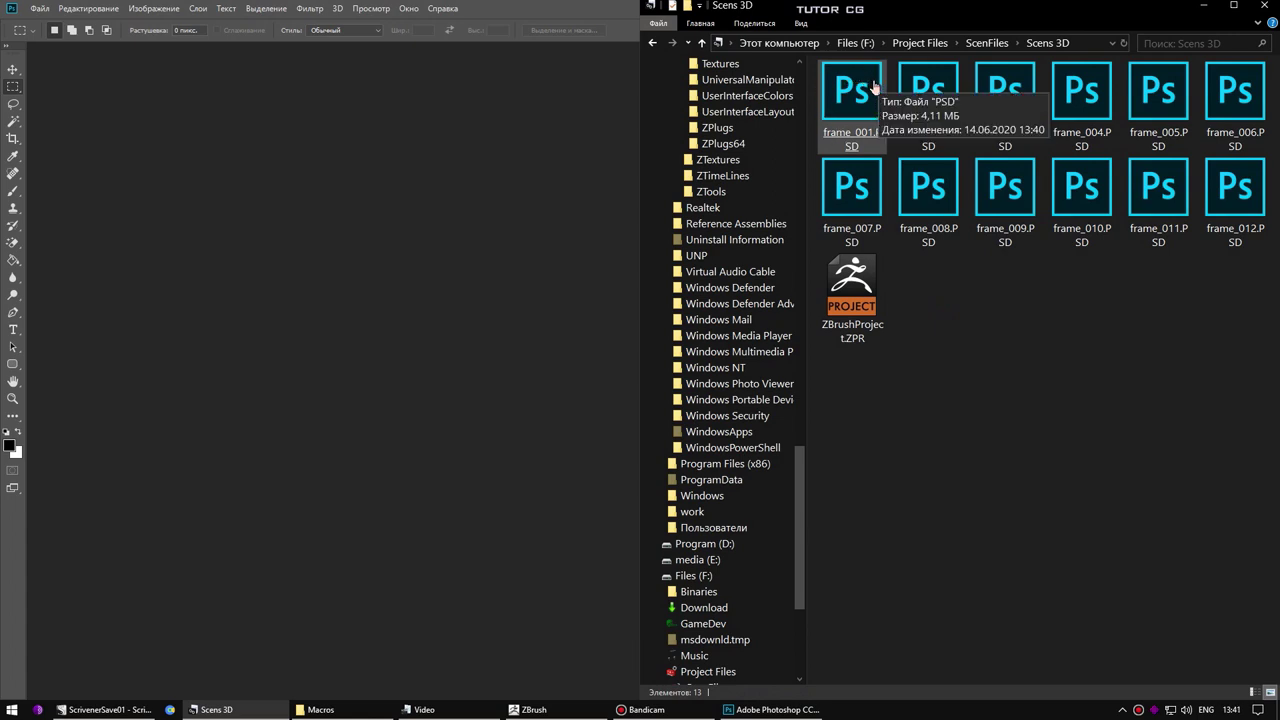
pyautogui.click(856, 124)
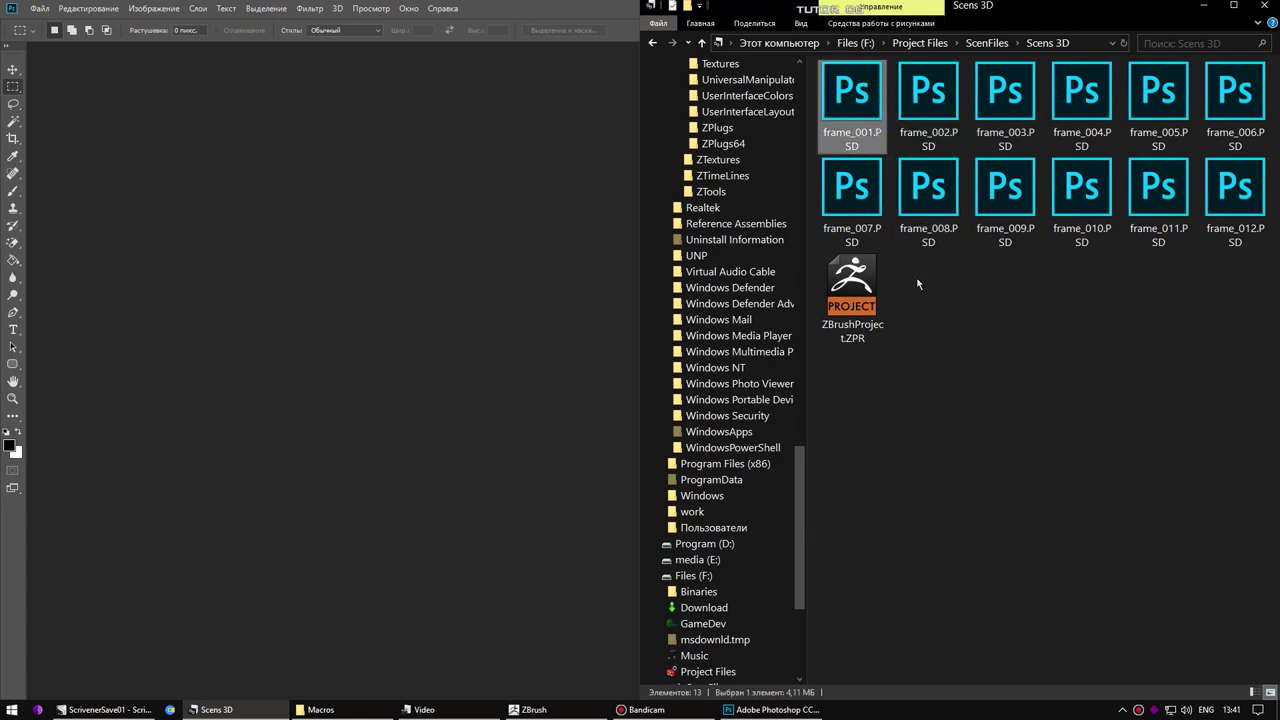
pyautogui.moveTo(849, 125); pyautogui.dragTo(455, 270)
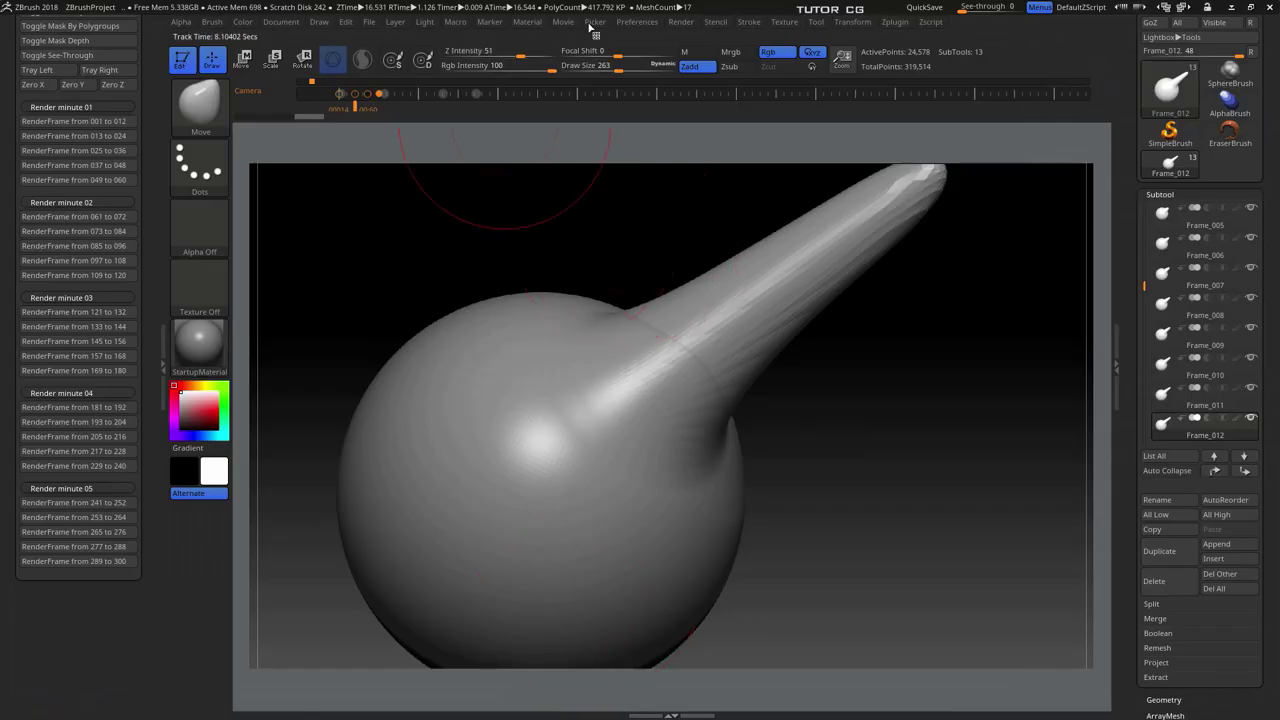
# Shift the light direction in the Light palette's sphere preview, then adjust Render menu and palette settings.
pyautogui.click(427, 23)
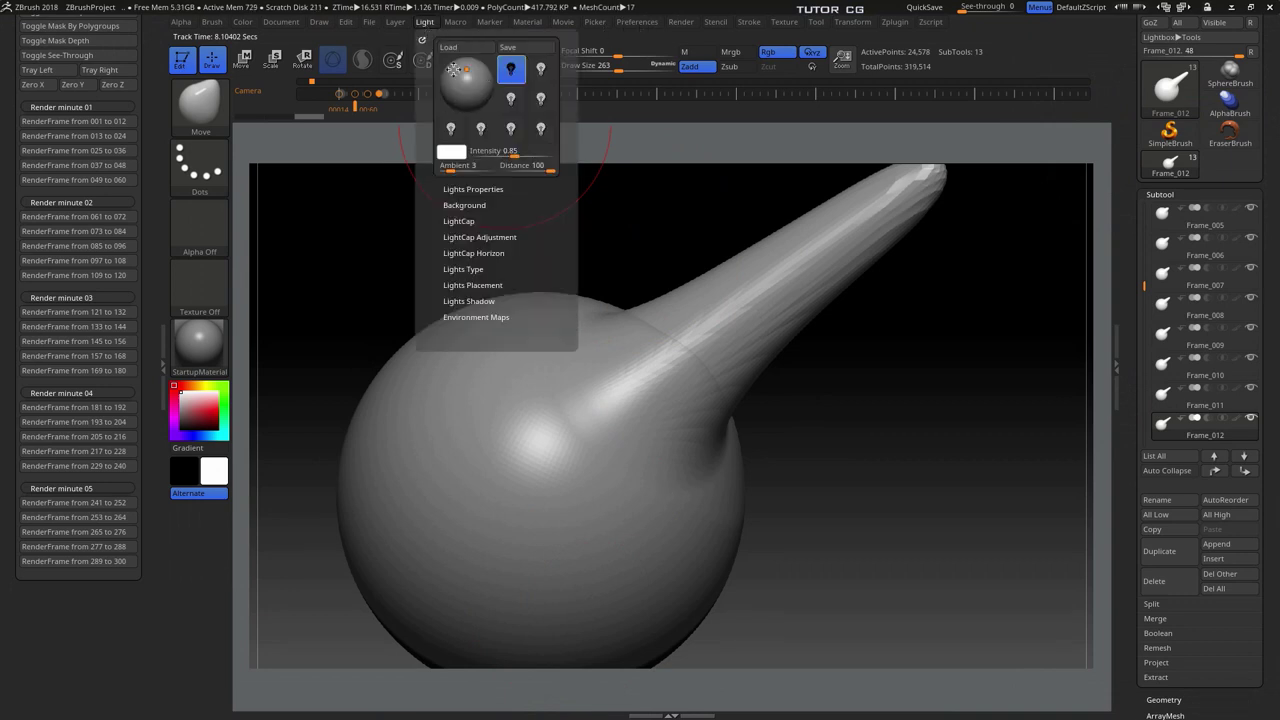
pyautogui.moveTo(455, 68); pyautogui.dragTo(463, 82)
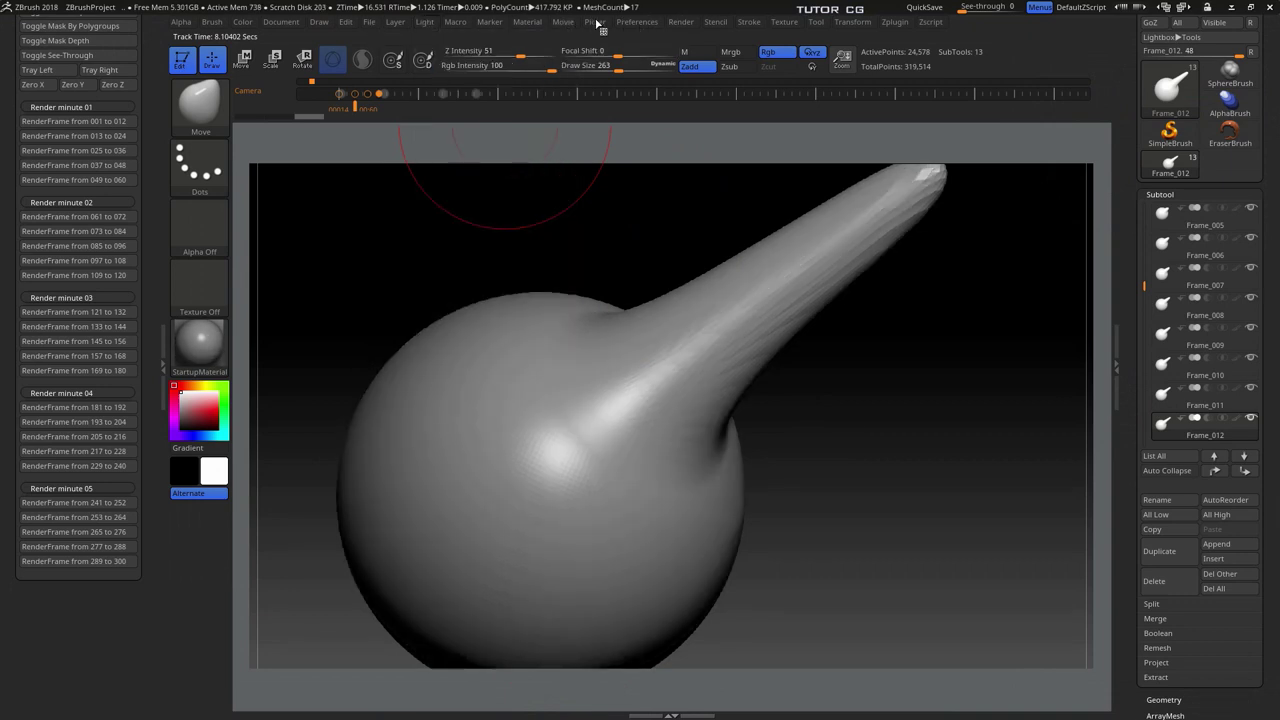
pyautogui.click(681, 23)
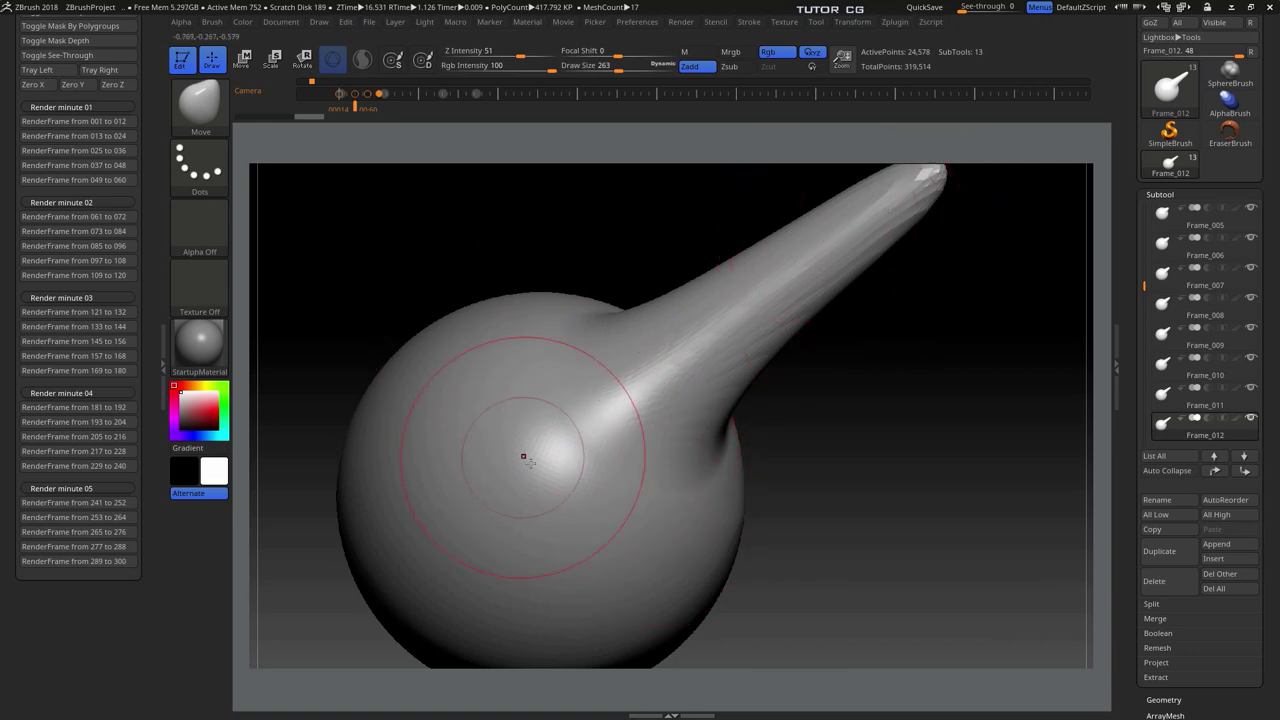
pyautogui.moveTo(565, 475)
pyautogui.mouseDown()
pyautogui.moveTo(577, 449)
pyautogui.moveTo(597, 481)
pyautogui.mouseUp()
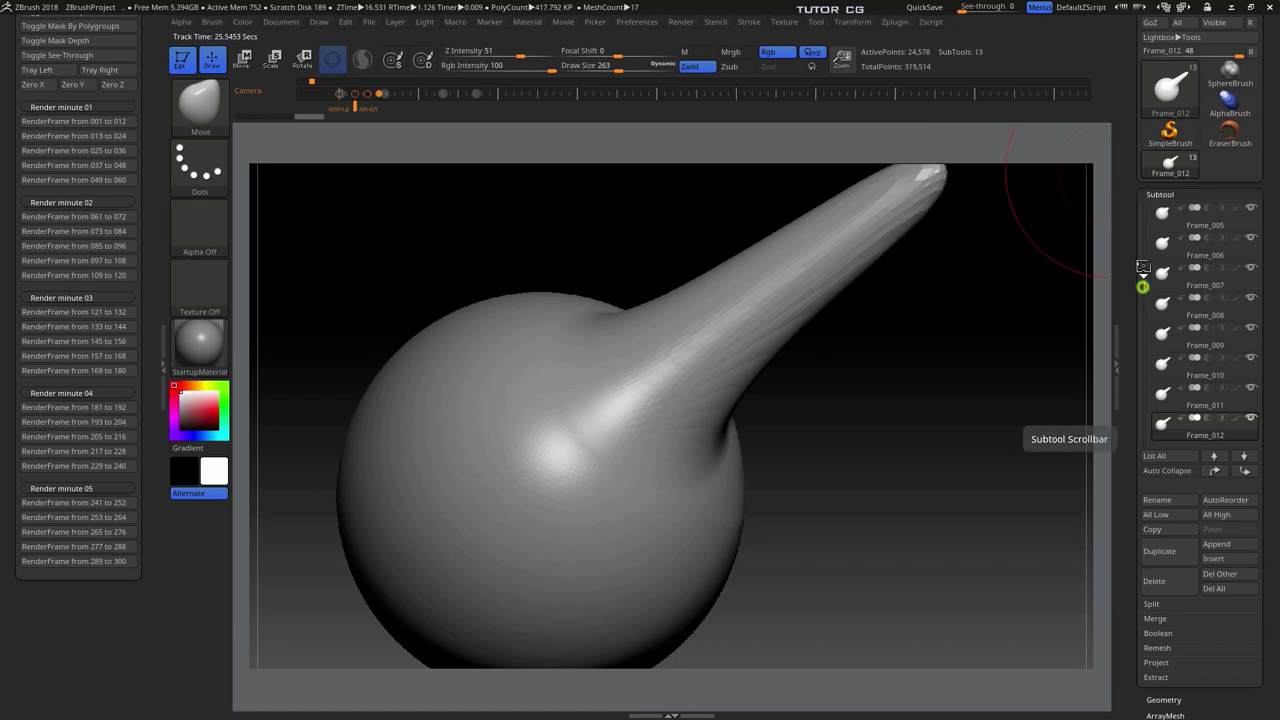
pyautogui.moveTo(1143, 277); pyautogui.dragTo(1143, 211)
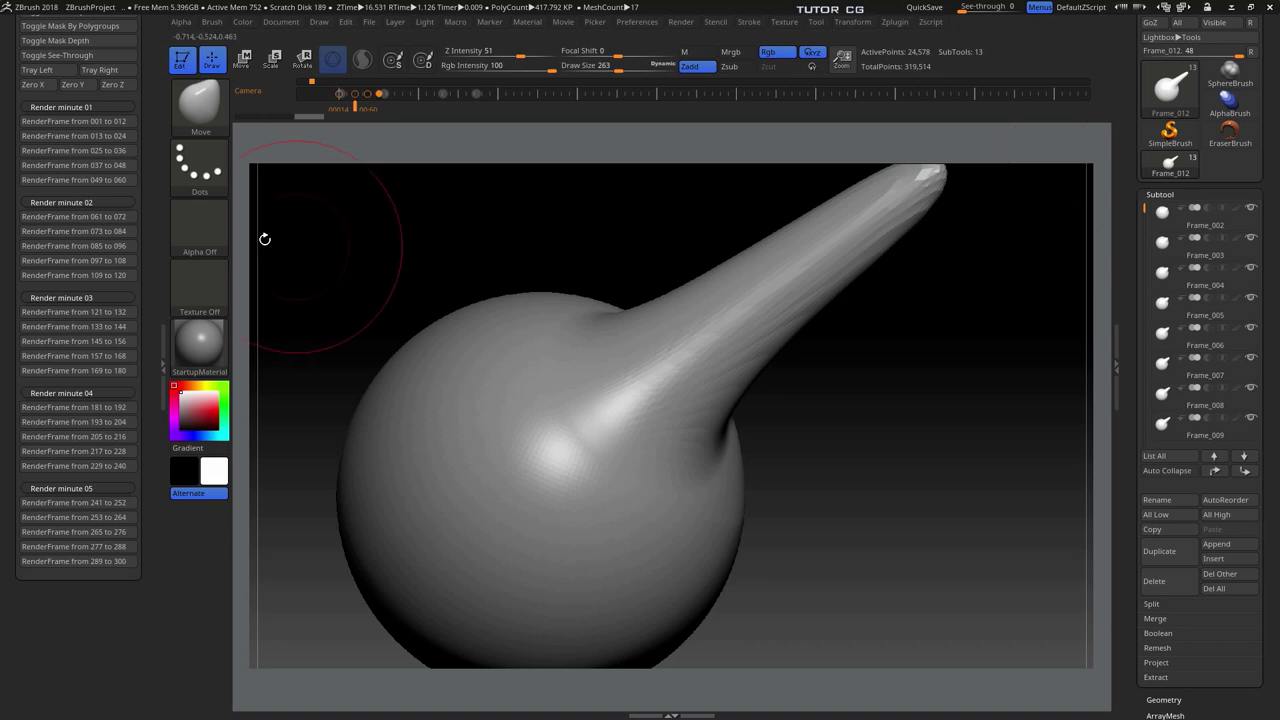
pyautogui.moveTo(151, 177); pyautogui.dragTo(153, 266)
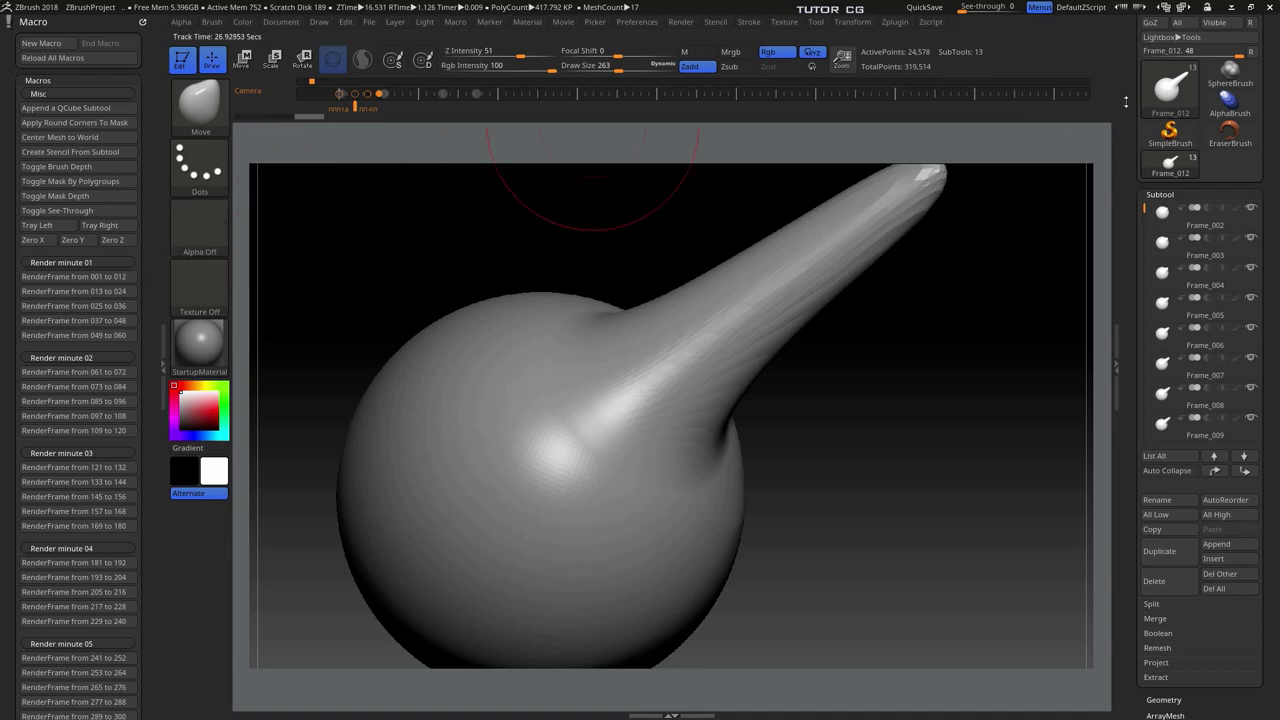
pyautogui.moveTo(1120, 100)
pyautogui.mouseDown()
pyautogui.moveTo(1124, 77)
pyautogui.moveTo(1114, 141)
pyautogui.mouseUp()
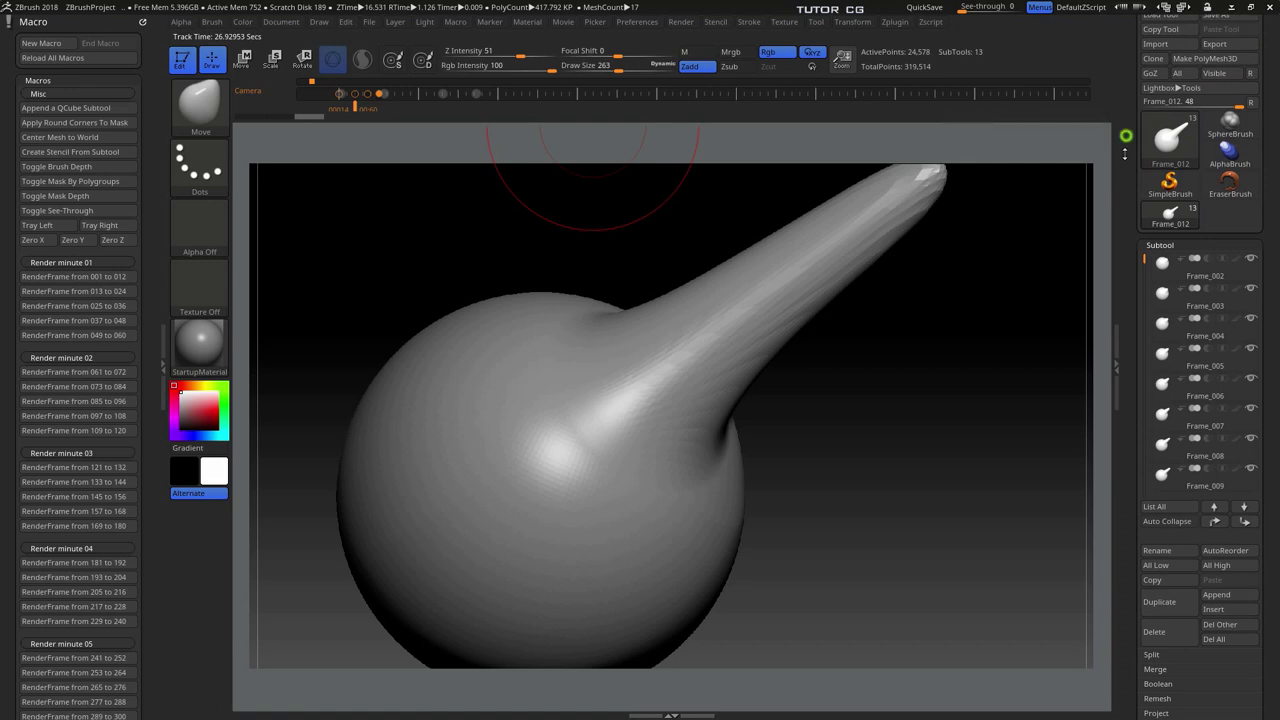
pyautogui.moveTo(1124, 153); pyautogui.dragTo(1124, 205)
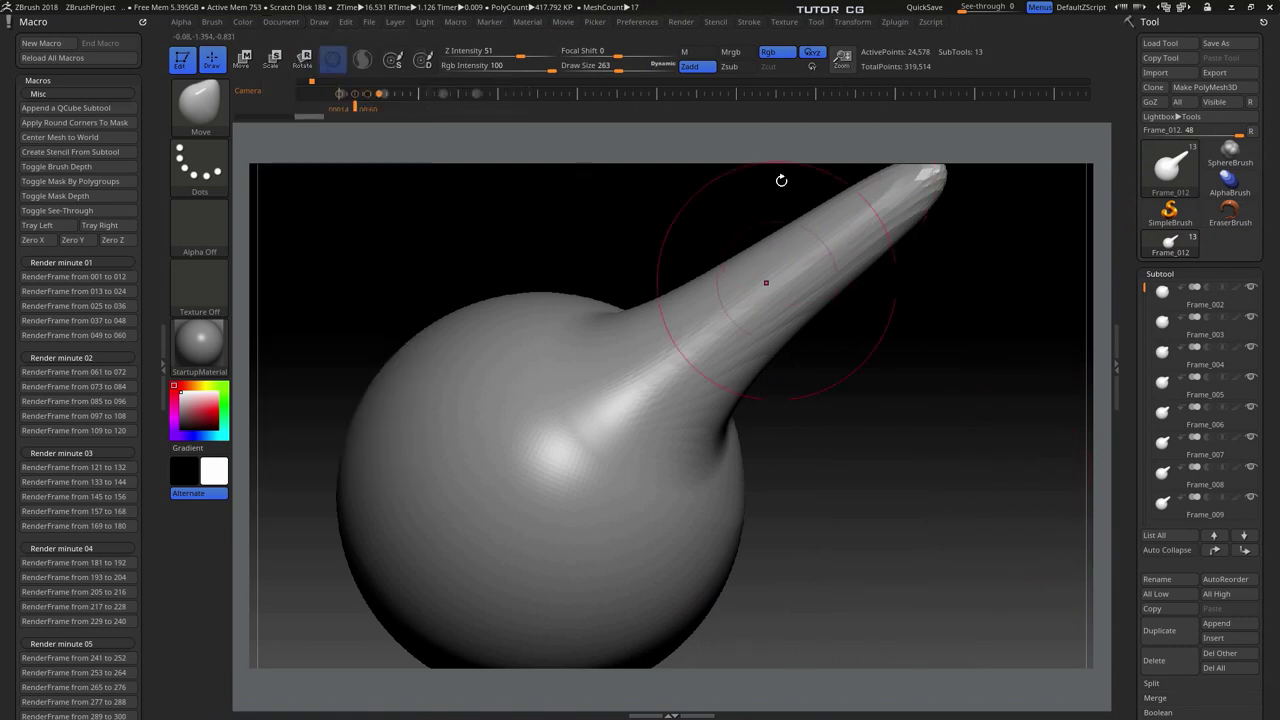
# Export the render as a JPEG into Scens 3D, then run the RenderFrame 001–012 macro.
pyautogui.click(318, 22)
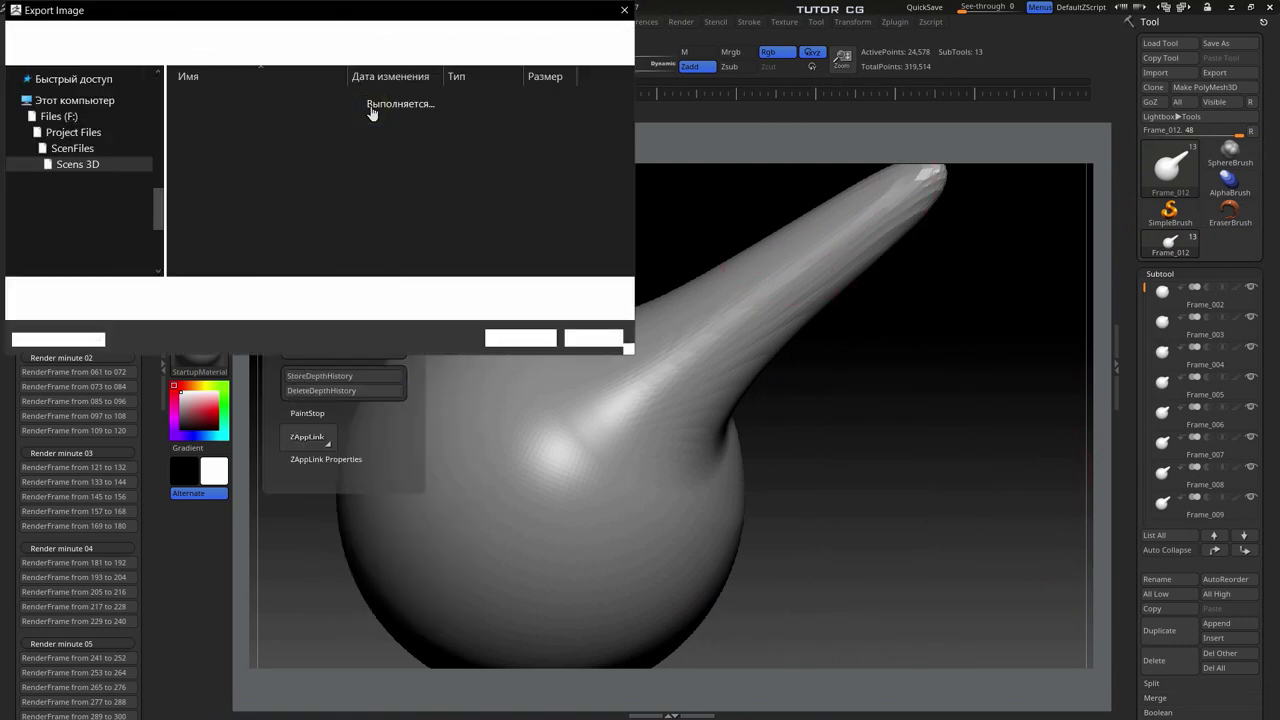
pyautogui.click(250, 308)
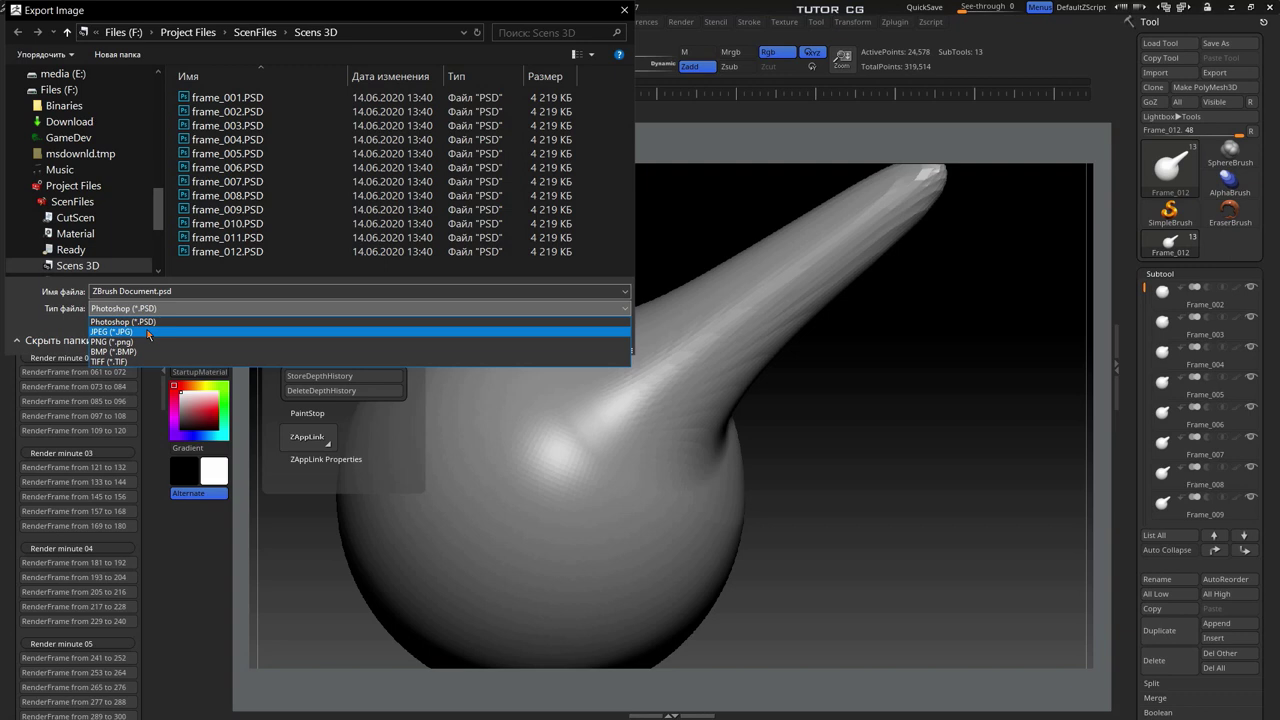
pyautogui.click(148, 334)
pyautogui.click(544, 341)
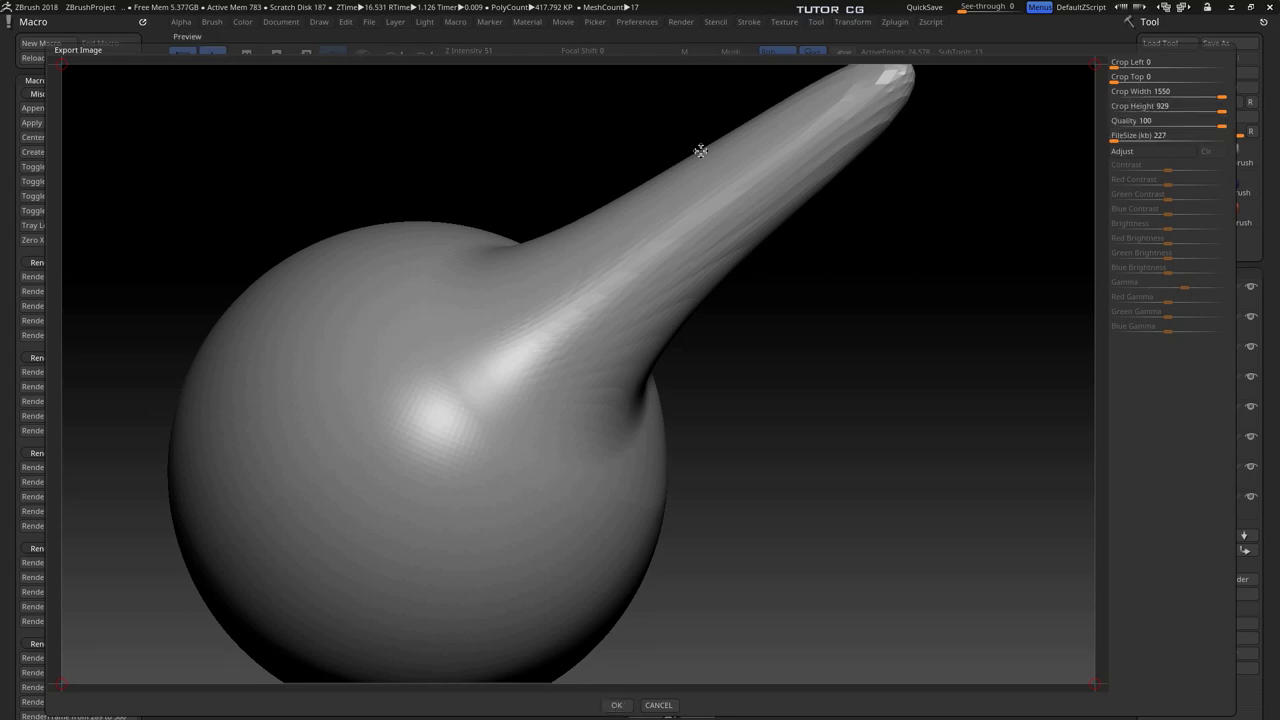
pyautogui.click(618, 706)
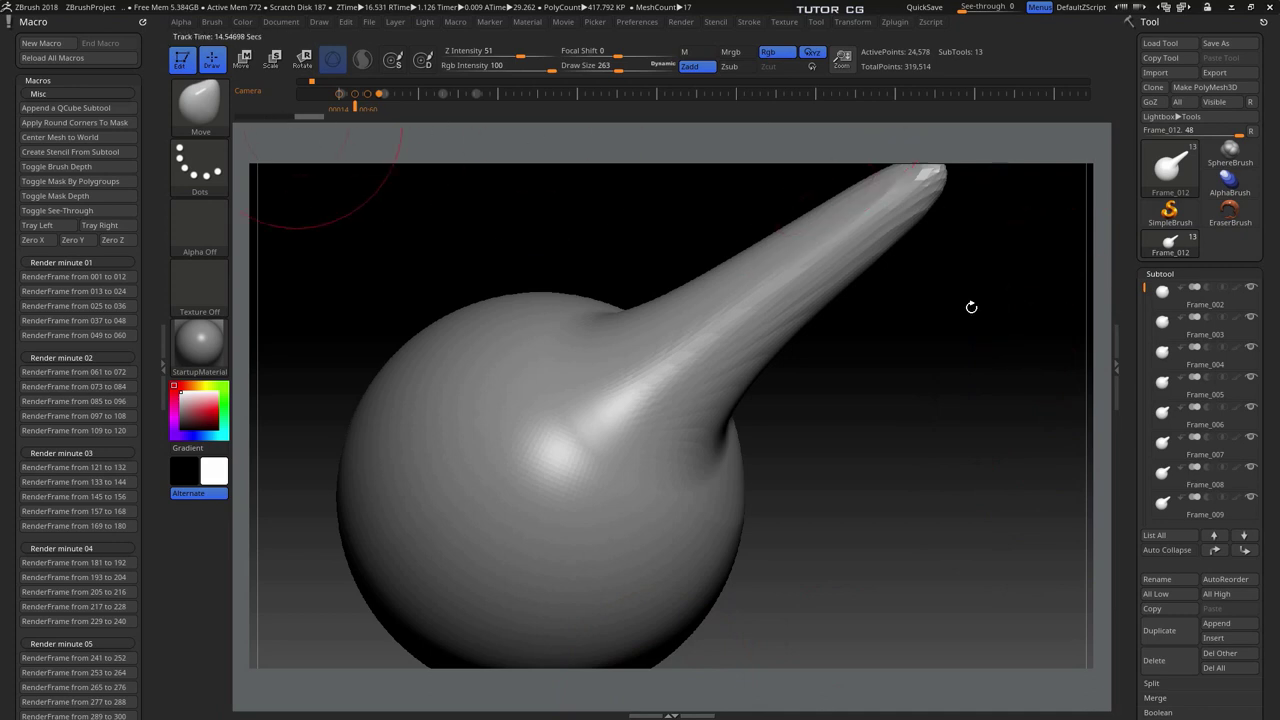
pyautogui.click(120, 284)
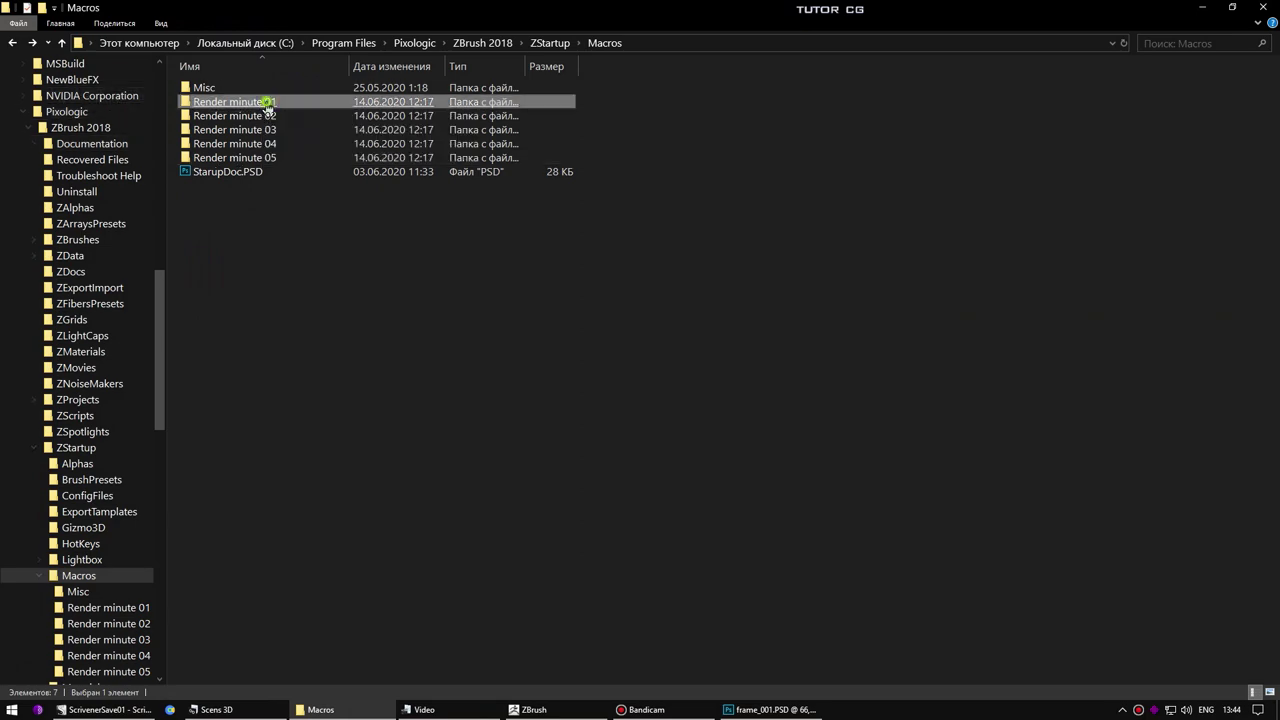
# Open RenderFrame from 001 to 012.TXT in Notepad to check its psd paths, then return to ZBrush.
pyautogui.doubleClick(267, 104)
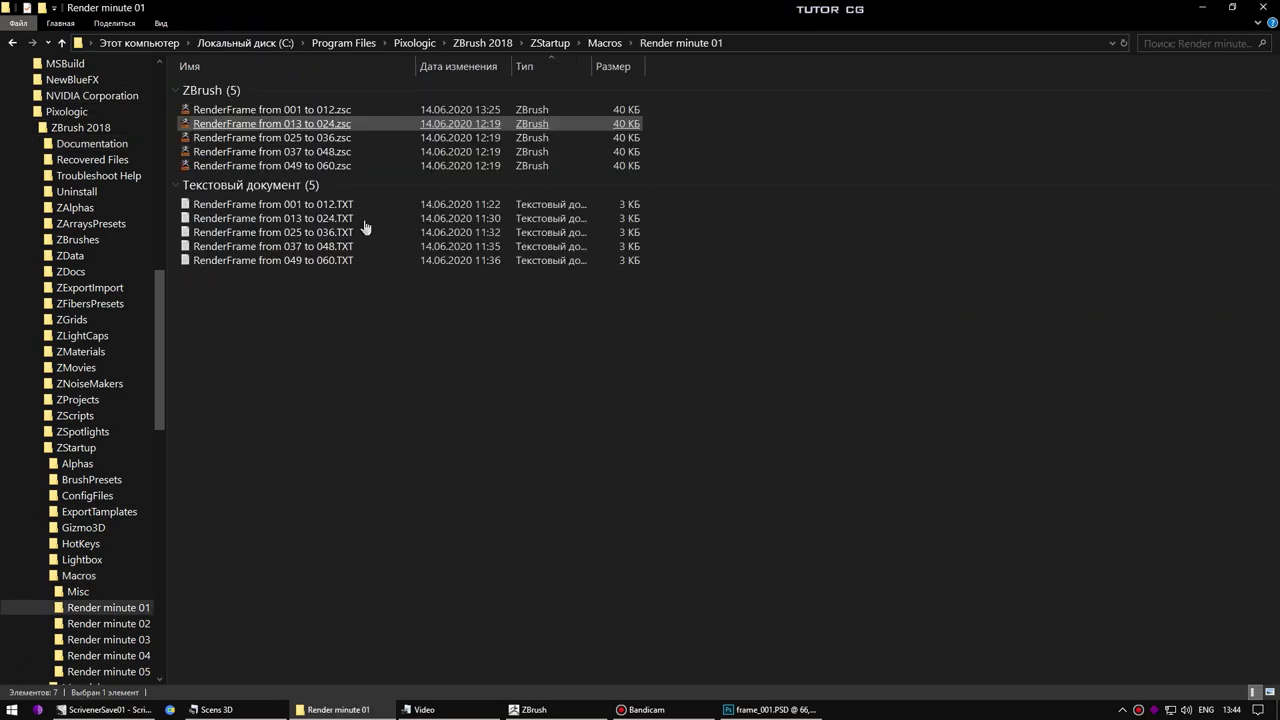
pyautogui.doubleClick(290, 205)
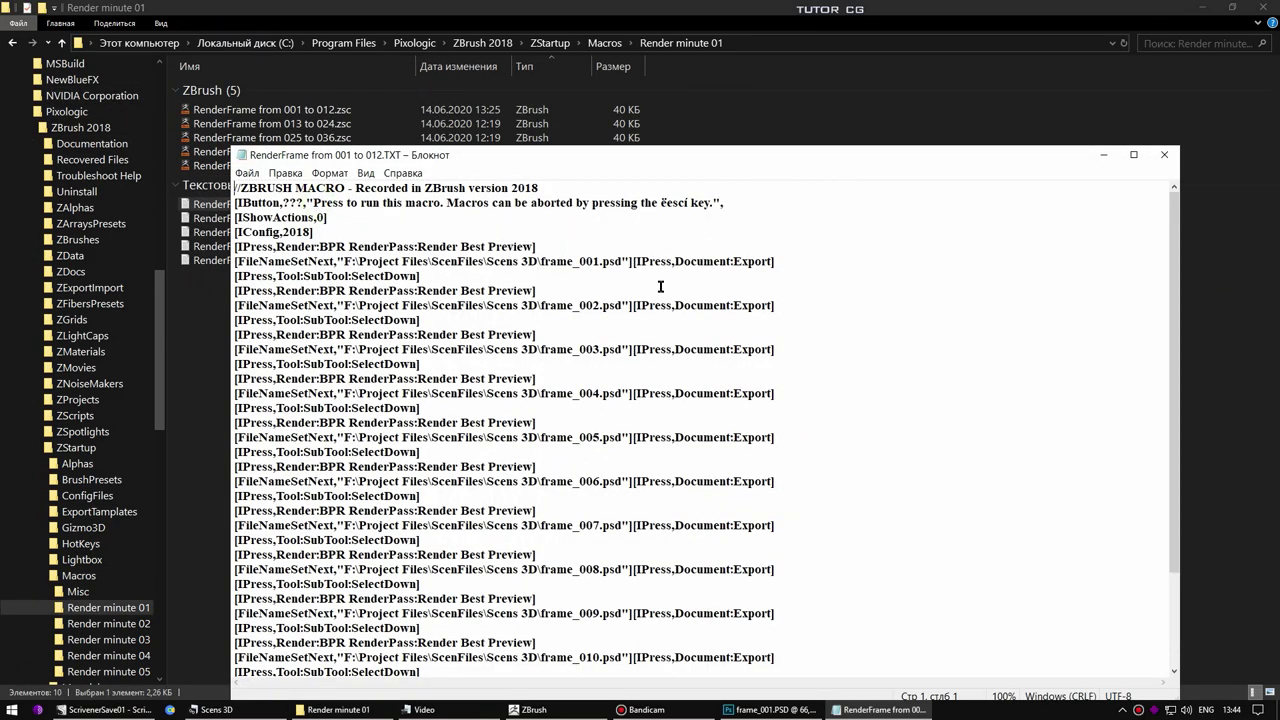
pyautogui.doubleClick(604, 263)
pyautogui.click(1163, 155)
pyautogui.click(528, 709)
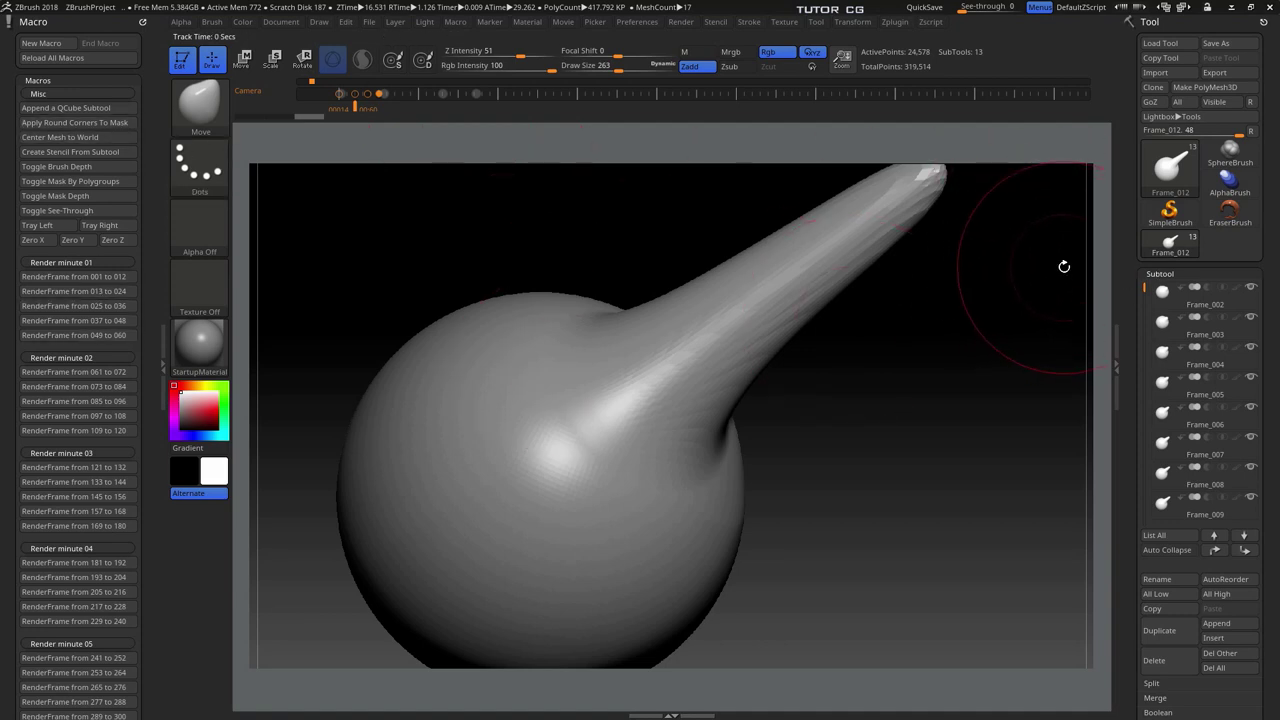
# Bring the Scens 3D folder beside ZBrush and select frame_009.PSD, then frame_001.PSD.
pyautogui.hotkey('alt', 'Tab')
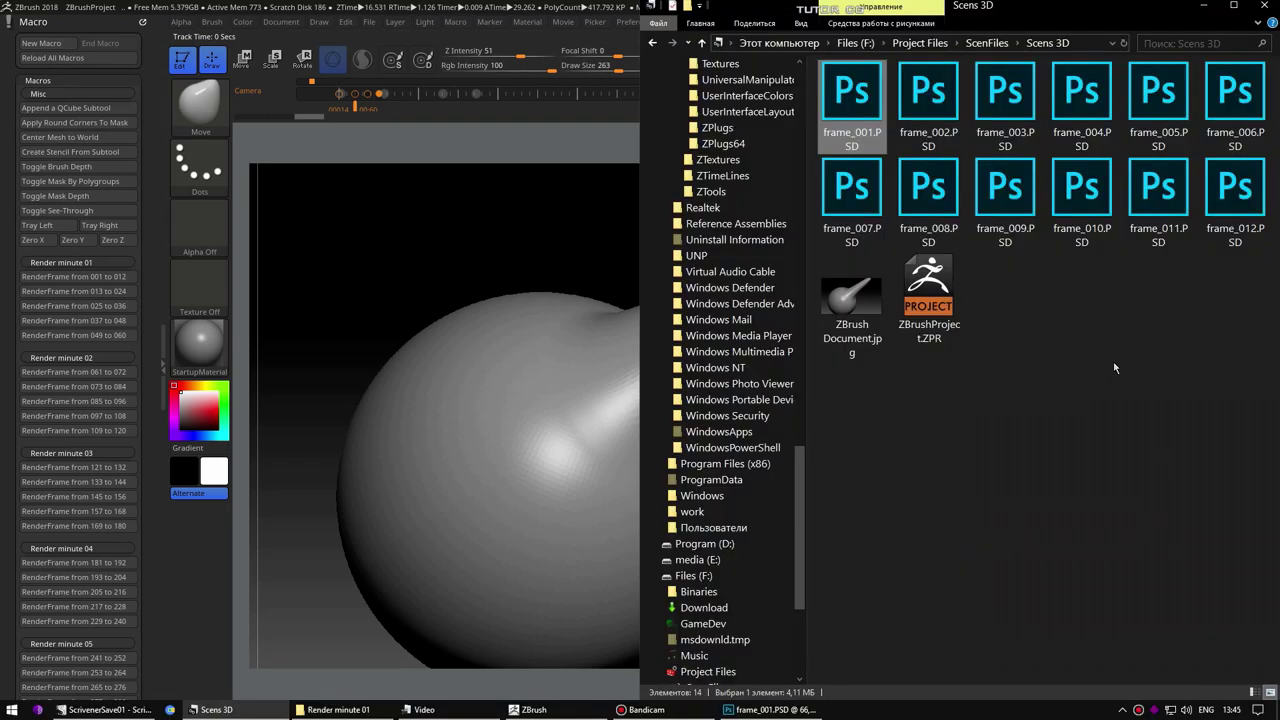
pyautogui.click(1005, 236)
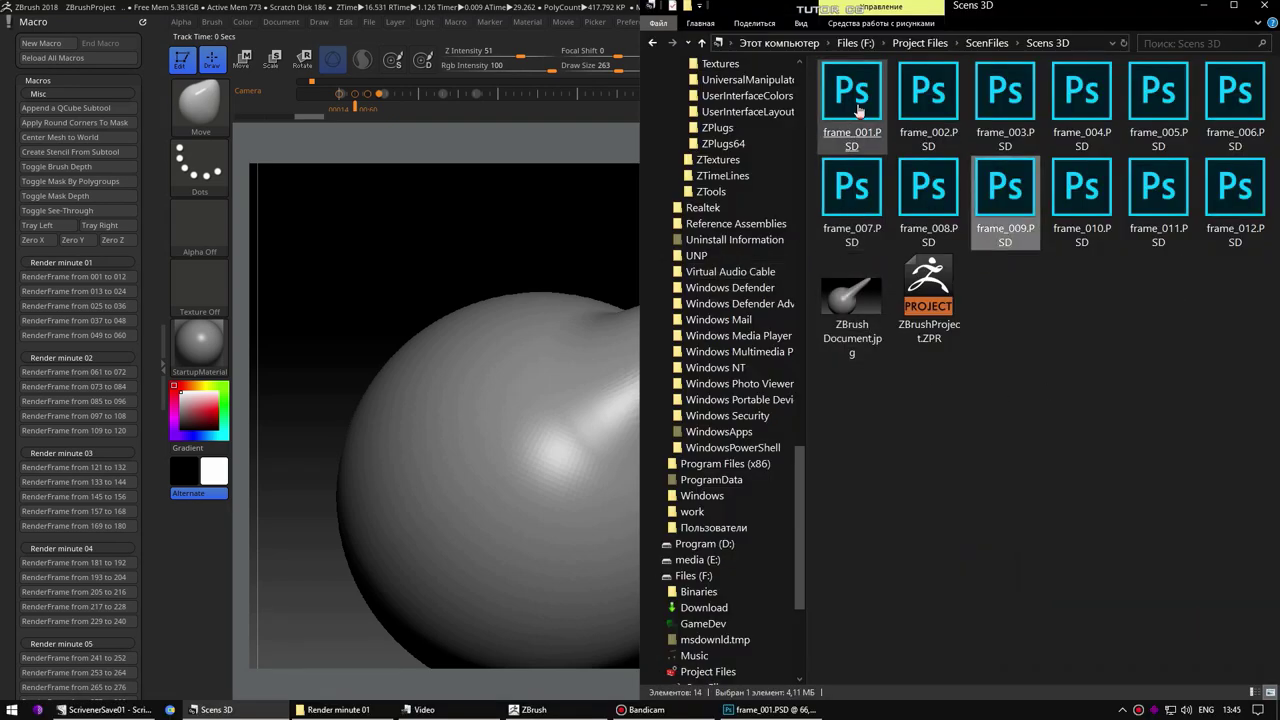
pyautogui.click(870, 142)
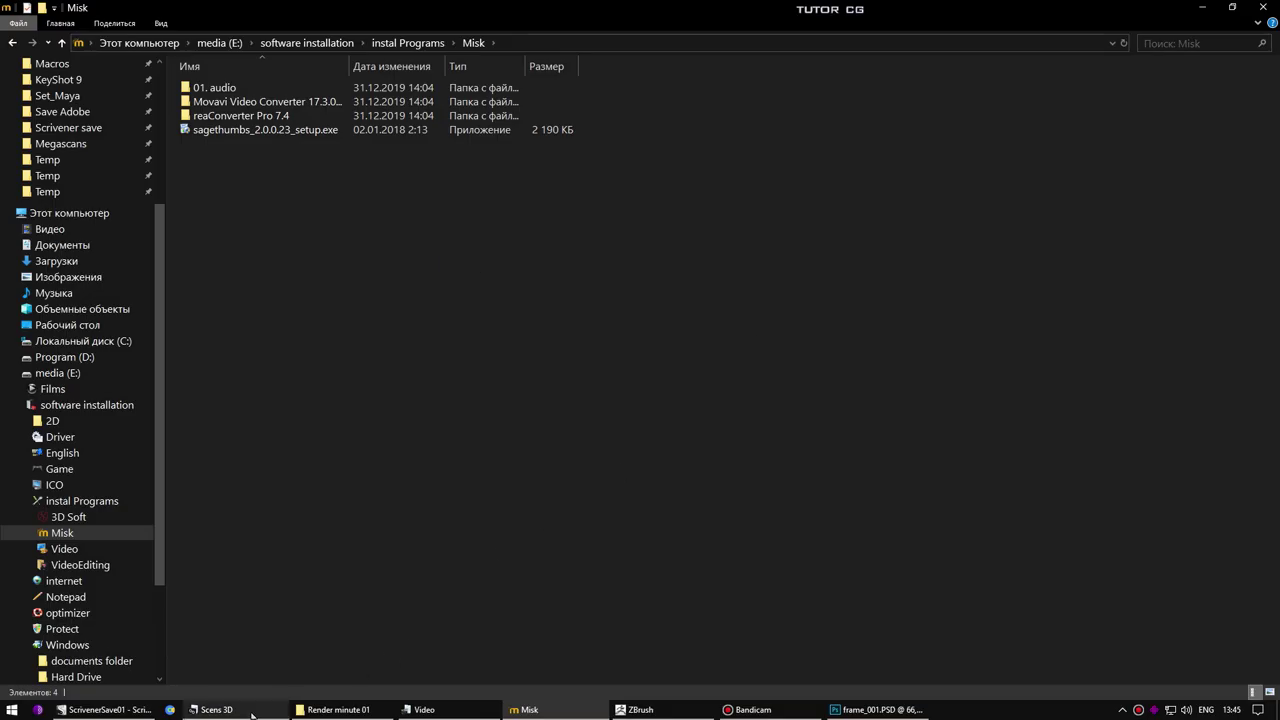
# Select frame_007.PSD in Scens 3D, then switch to the Misk installers folder and maximize it.
pyautogui.click(215, 709)
pyautogui.click(1060, 294)
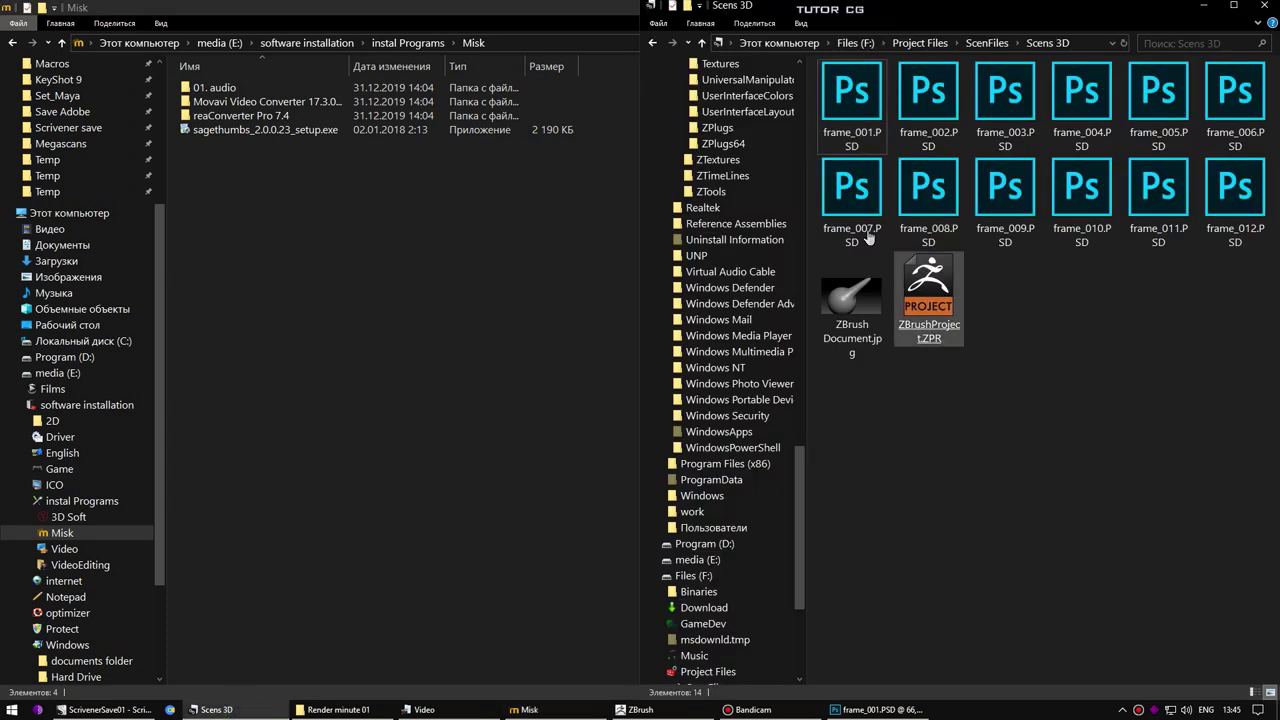
pyautogui.click(863, 204)
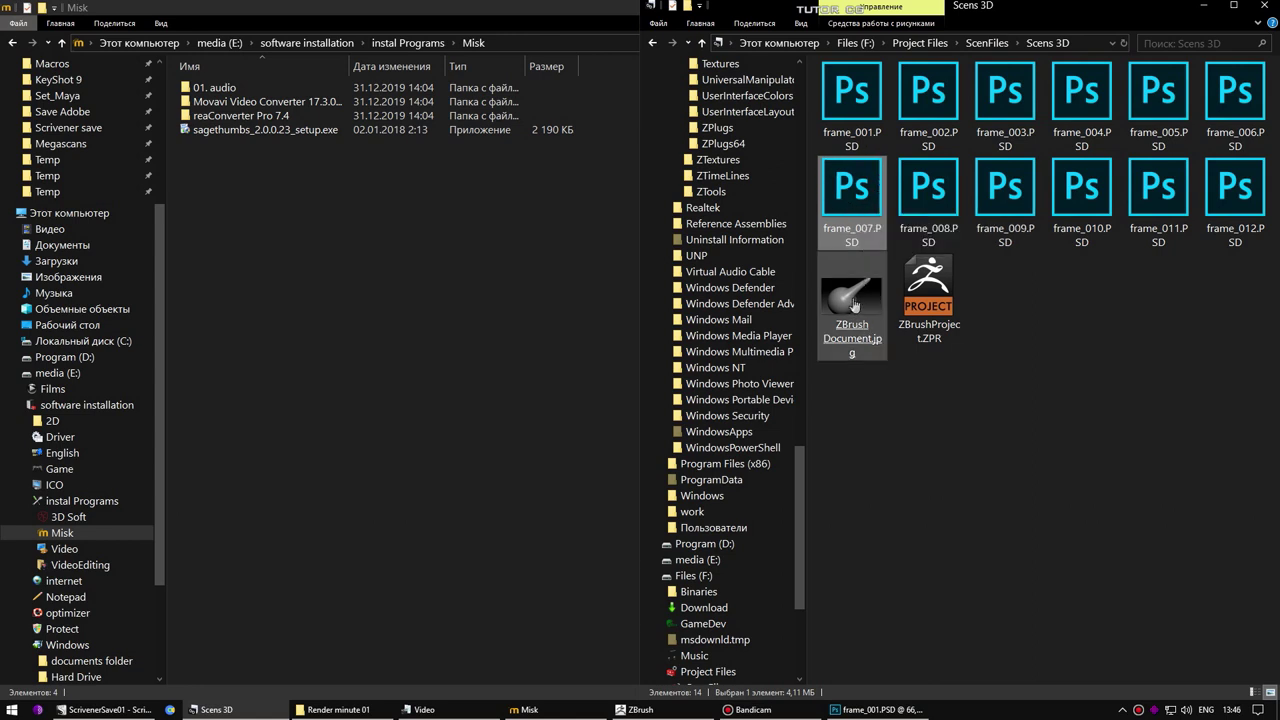
pyautogui.click(220, 153)
pyautogui.press('super+Up')
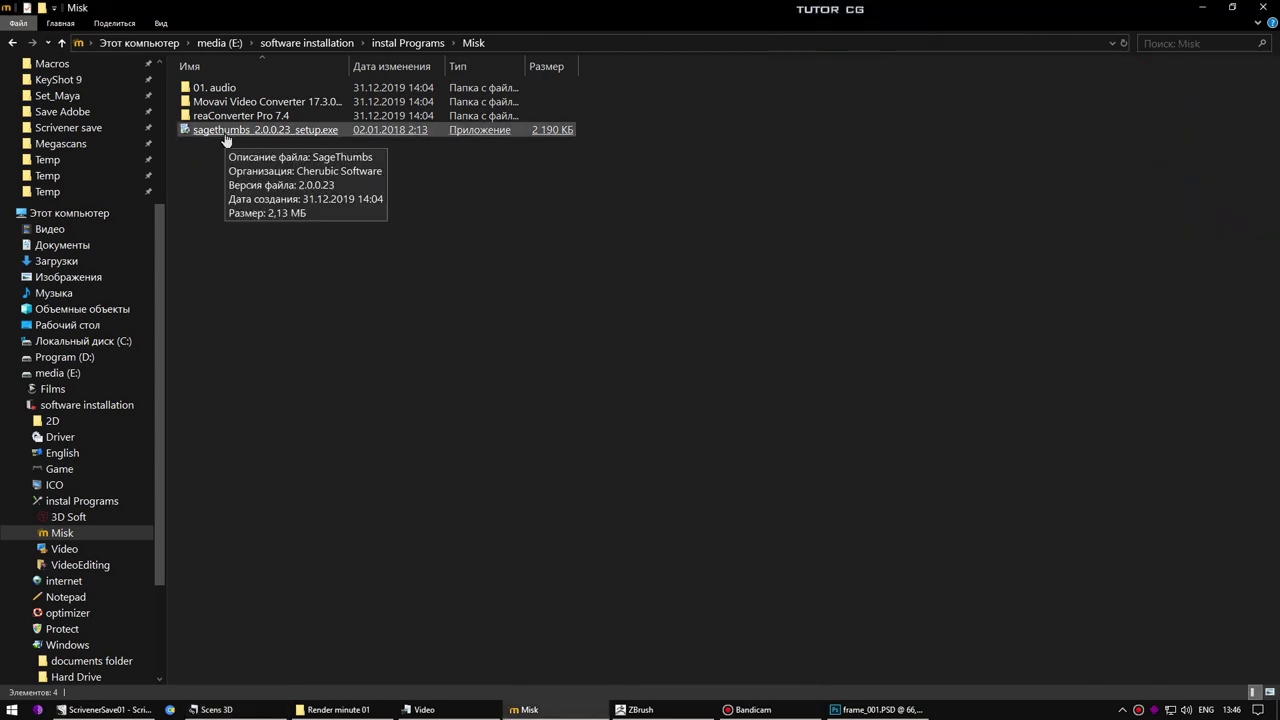
# Run sagethumbs_2.0.0.23_setup.exe as administrator and install it in Russian with default components and folder.
pyautogui.click(225, 132)
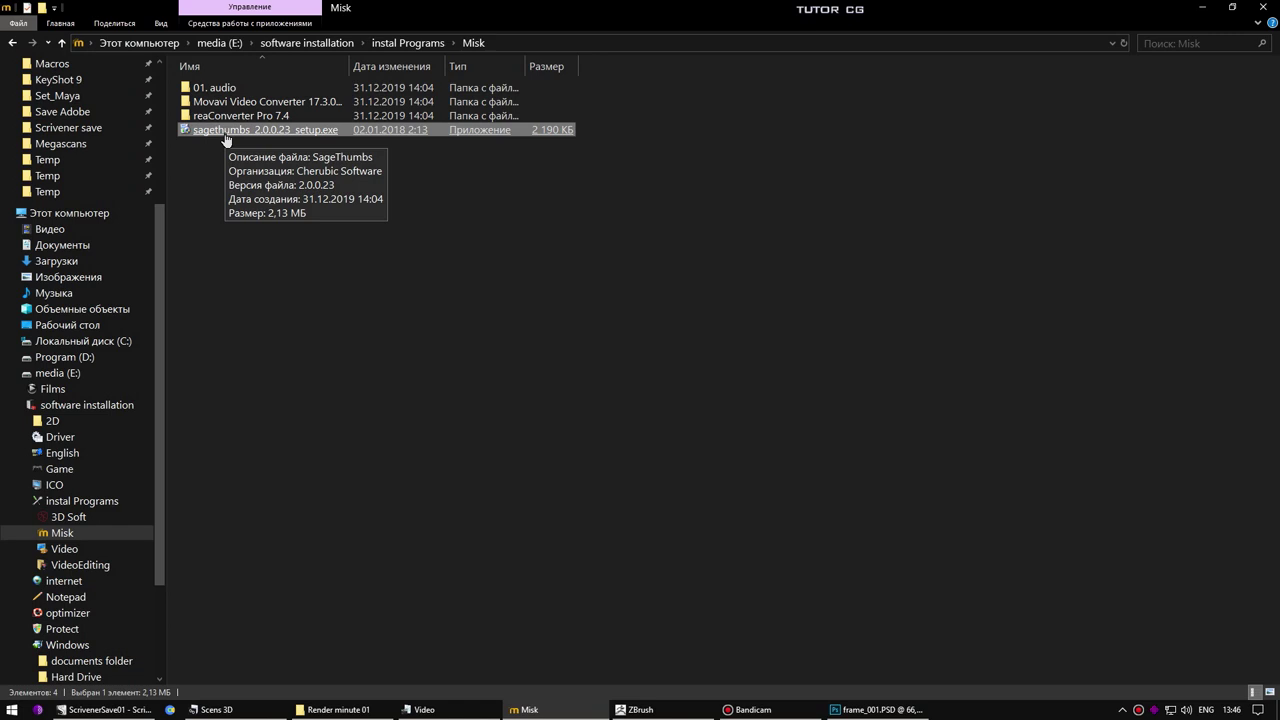
pyautogui.rightClick(224, 134)
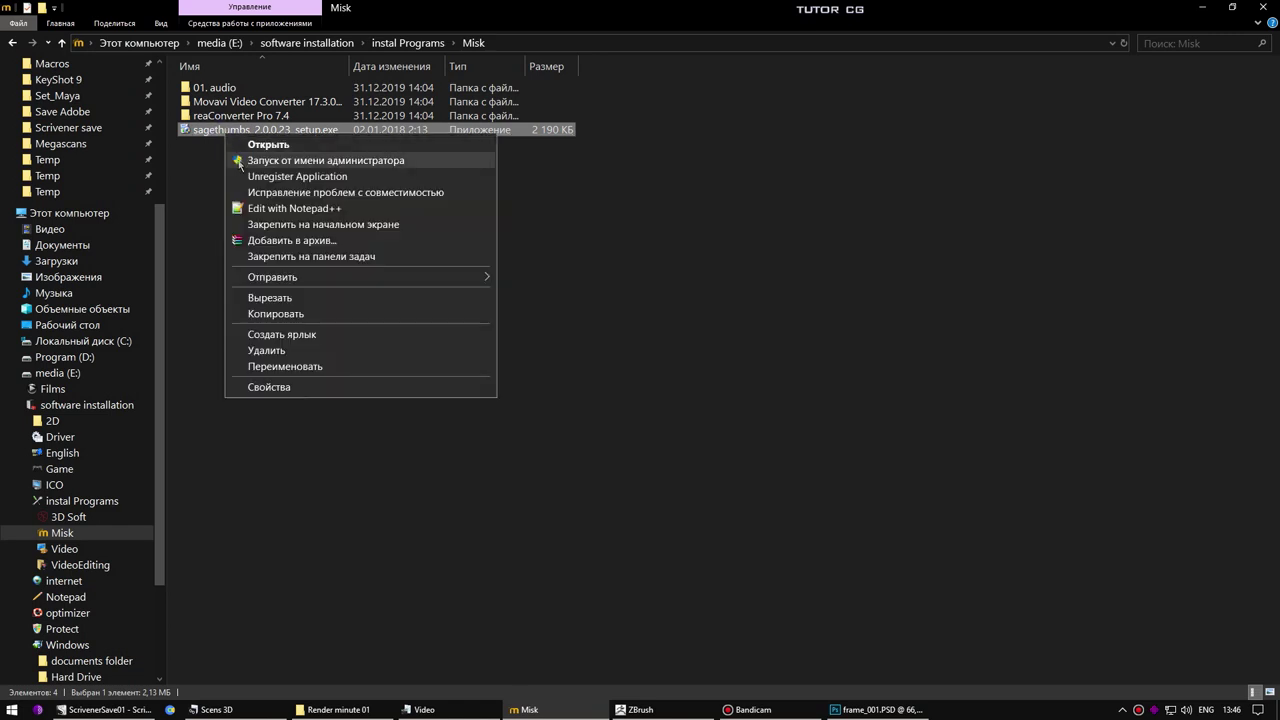
pyautogui.click(234, 162)
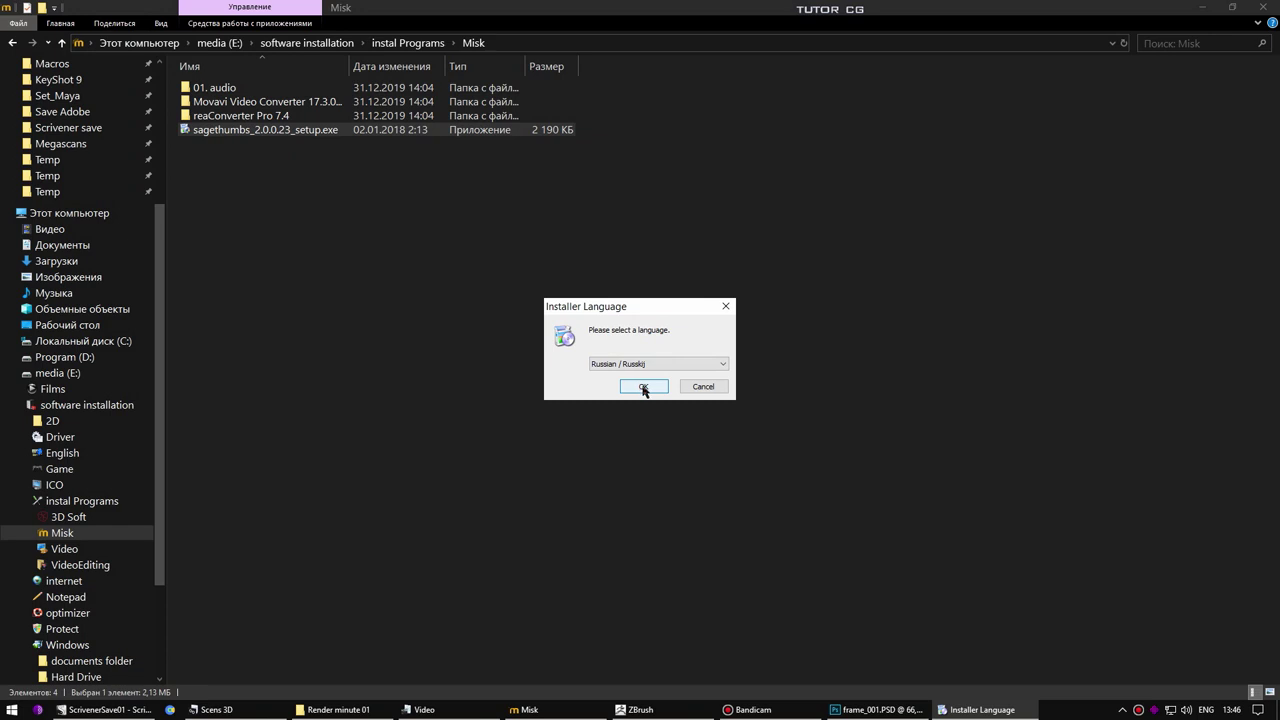
pyautogui.click(640, 390)
pyautogui.click(644, 388)
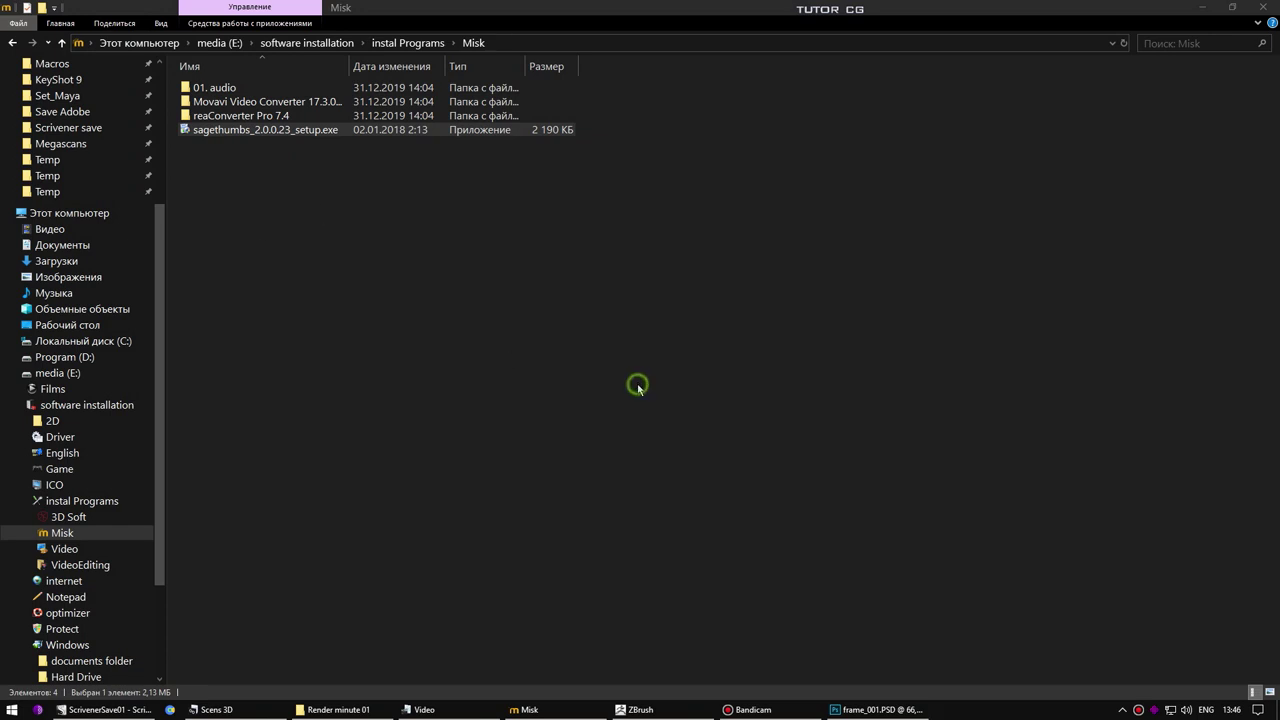
pyautogui.click(713, 463)
pyautogui.click(709, 464)
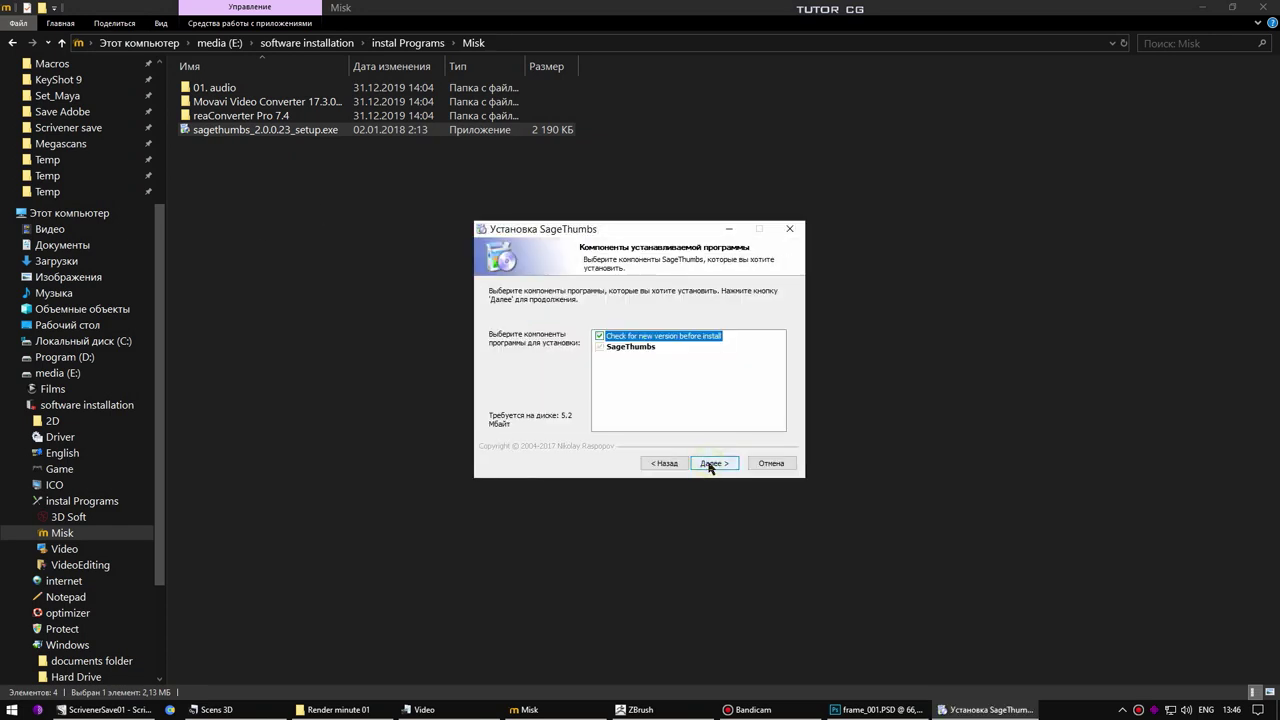
pyautogui.click(709, 464)
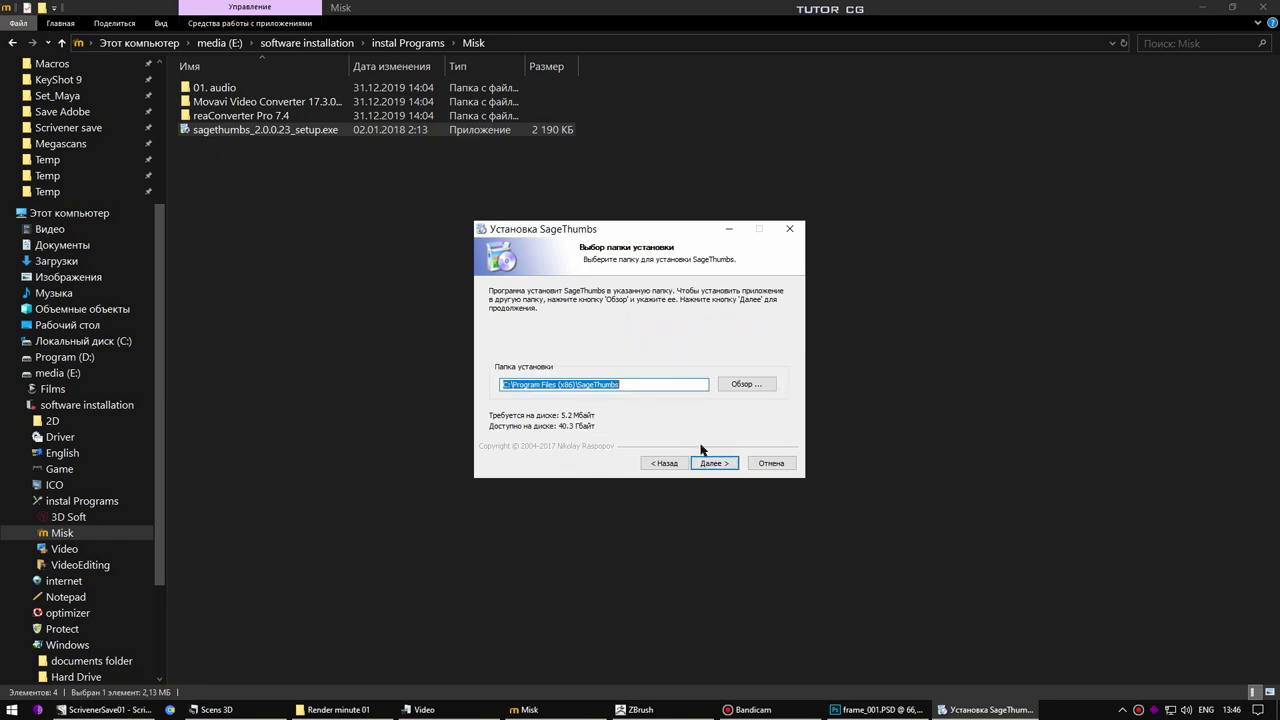
pyautogui.click(709, 464)
pyautogui.click(708, 465)
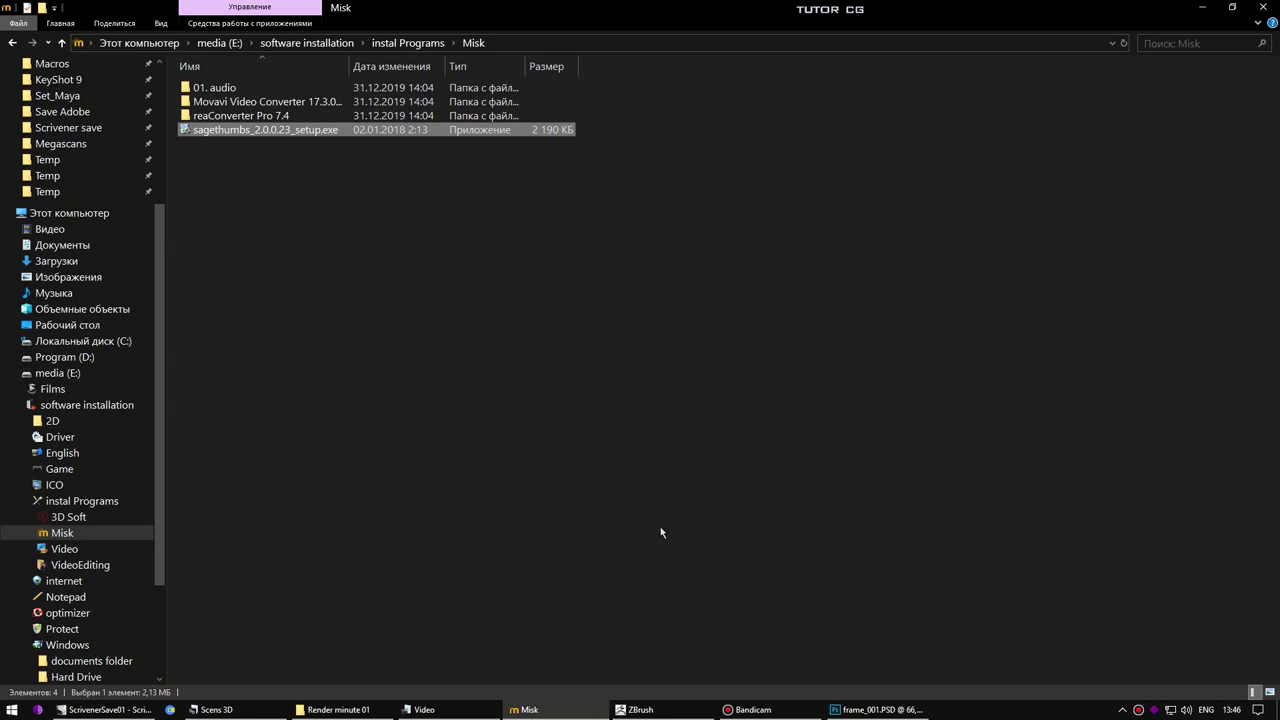
# Select frame_001.PSD in Scens 3D and show its SageThumbs context-menu preview.
pyautogui.click(215, 709)
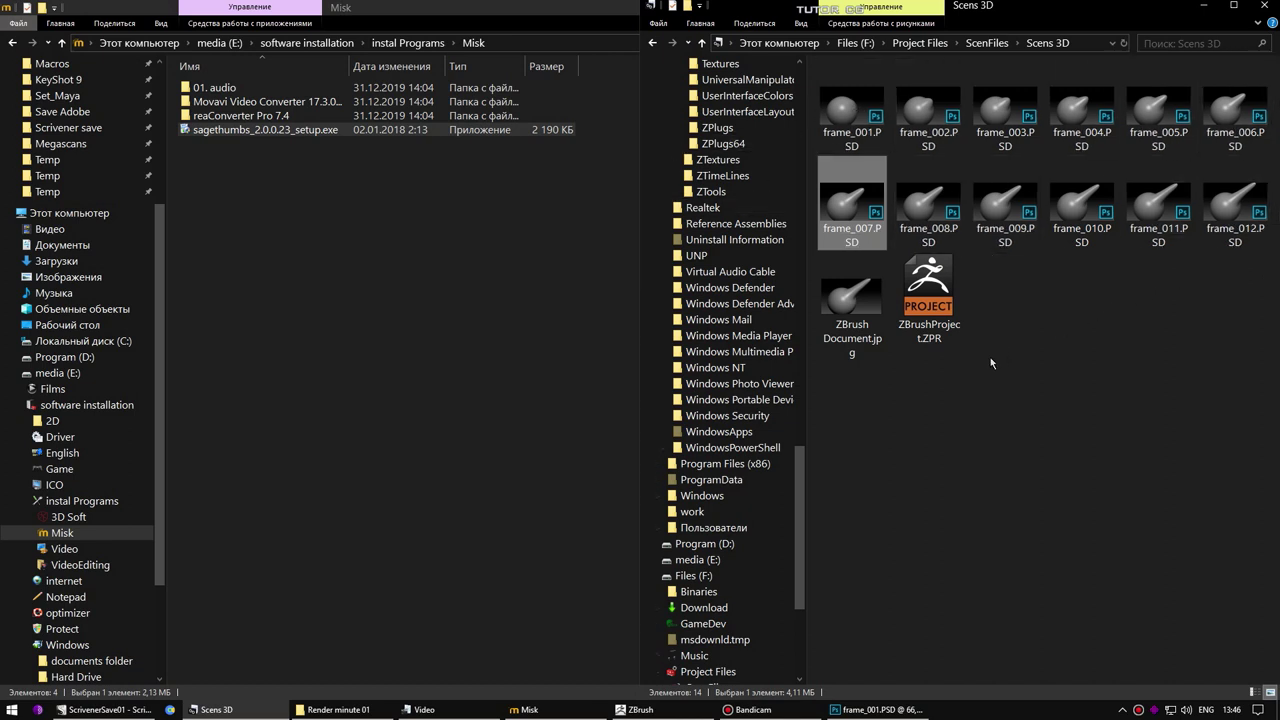
pyautogui.press('Up')
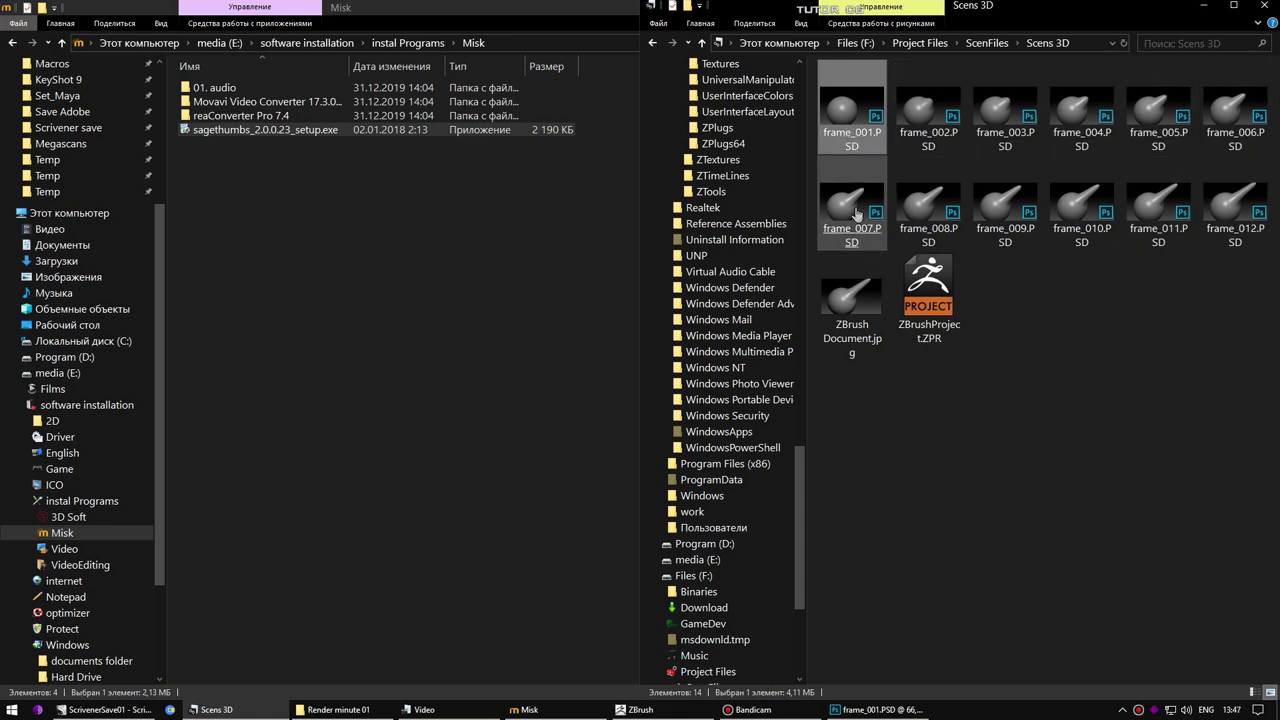
pyautogui.rightClick(847, 119)
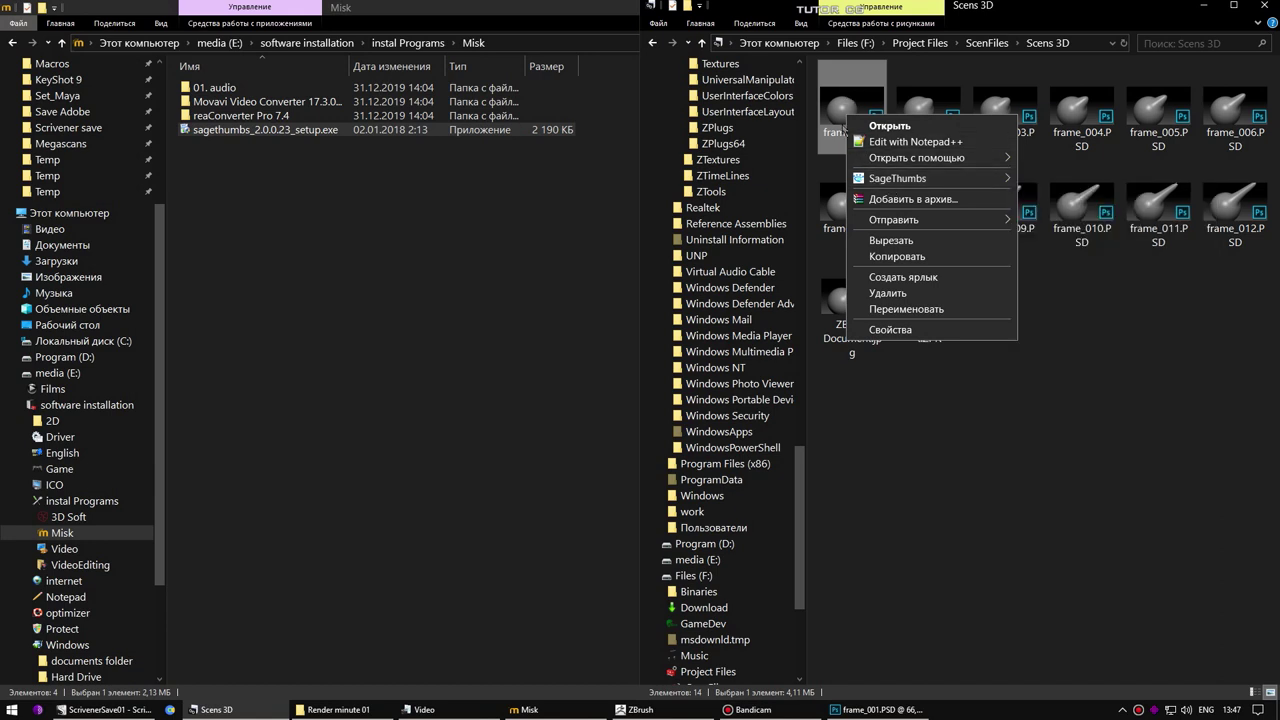
pyautogui.moveTo(897, 178)
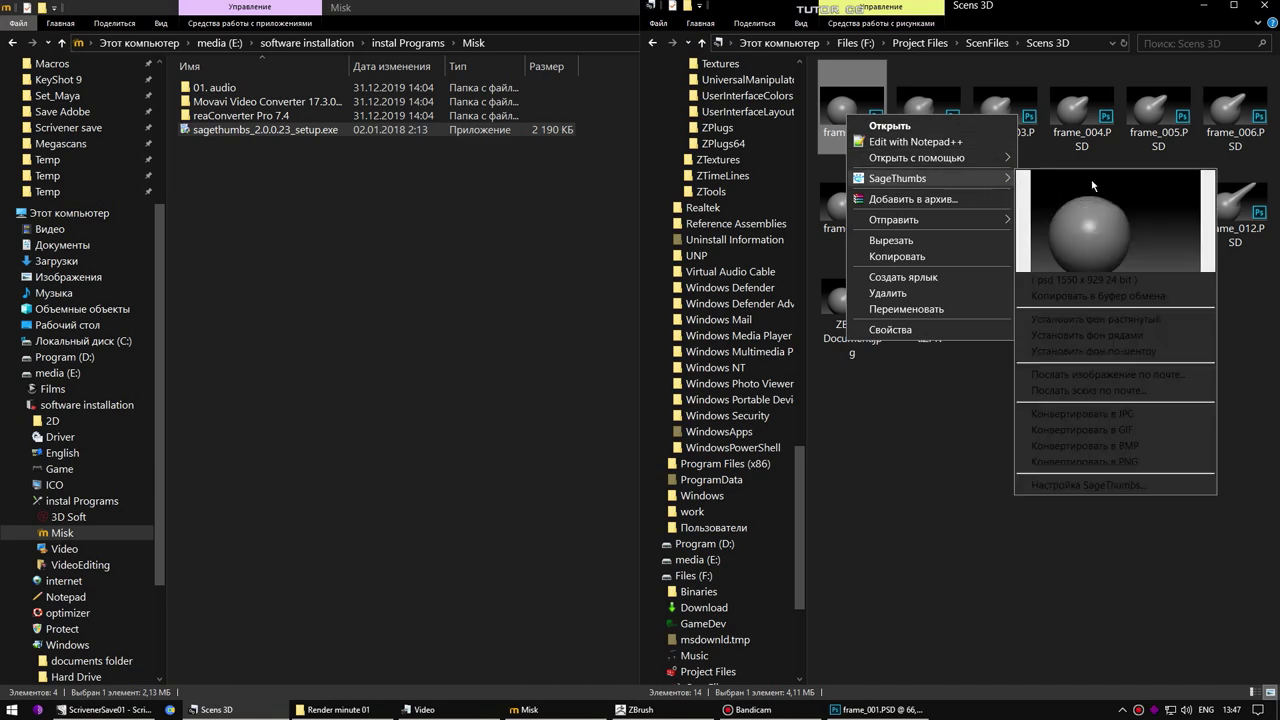
# In SageThumbs settings, try a 1024 preview size, then set 512 × 512 and apply it.
pyautogui.click(1085, 486)
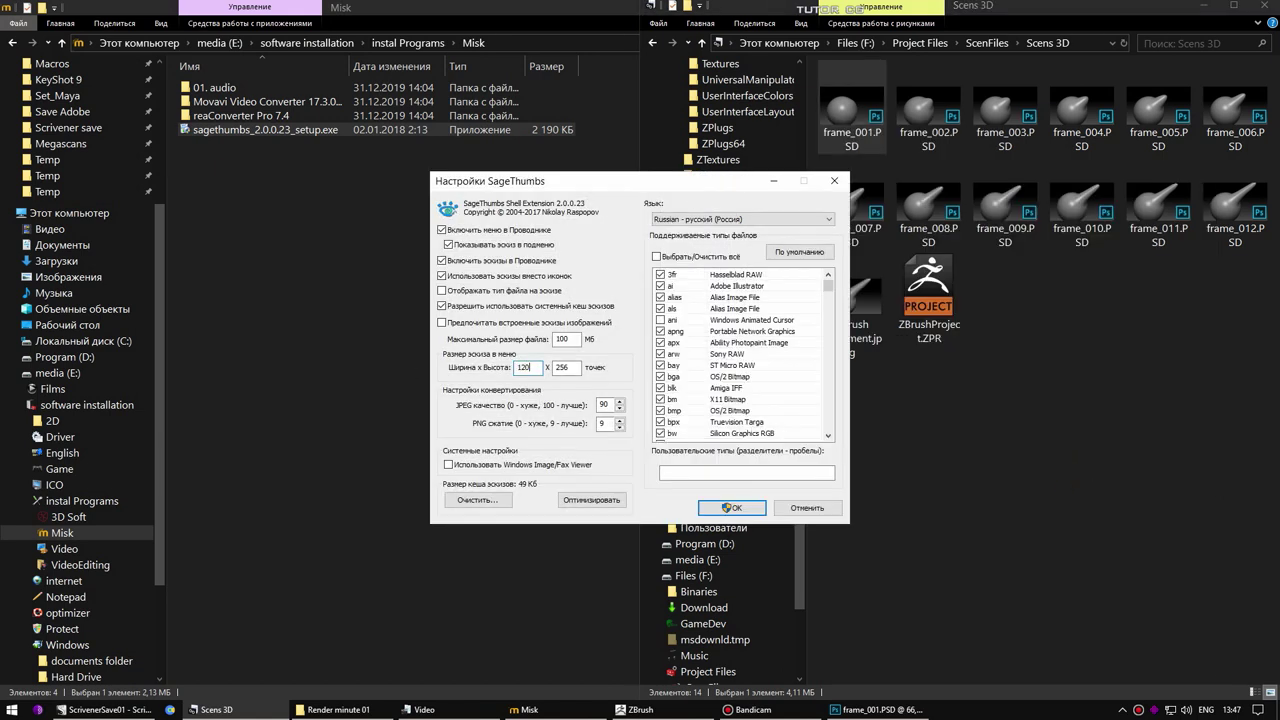
pyautogui.write('1024')
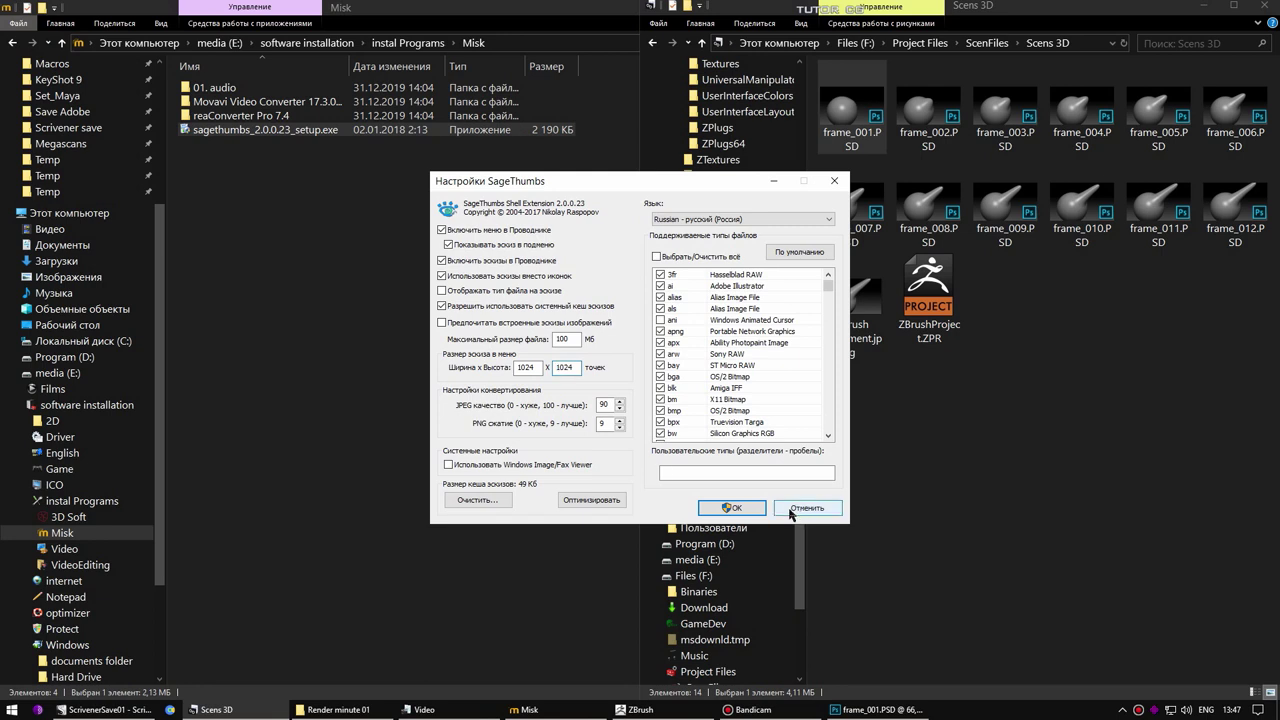
pyautogui.click(736, 510)
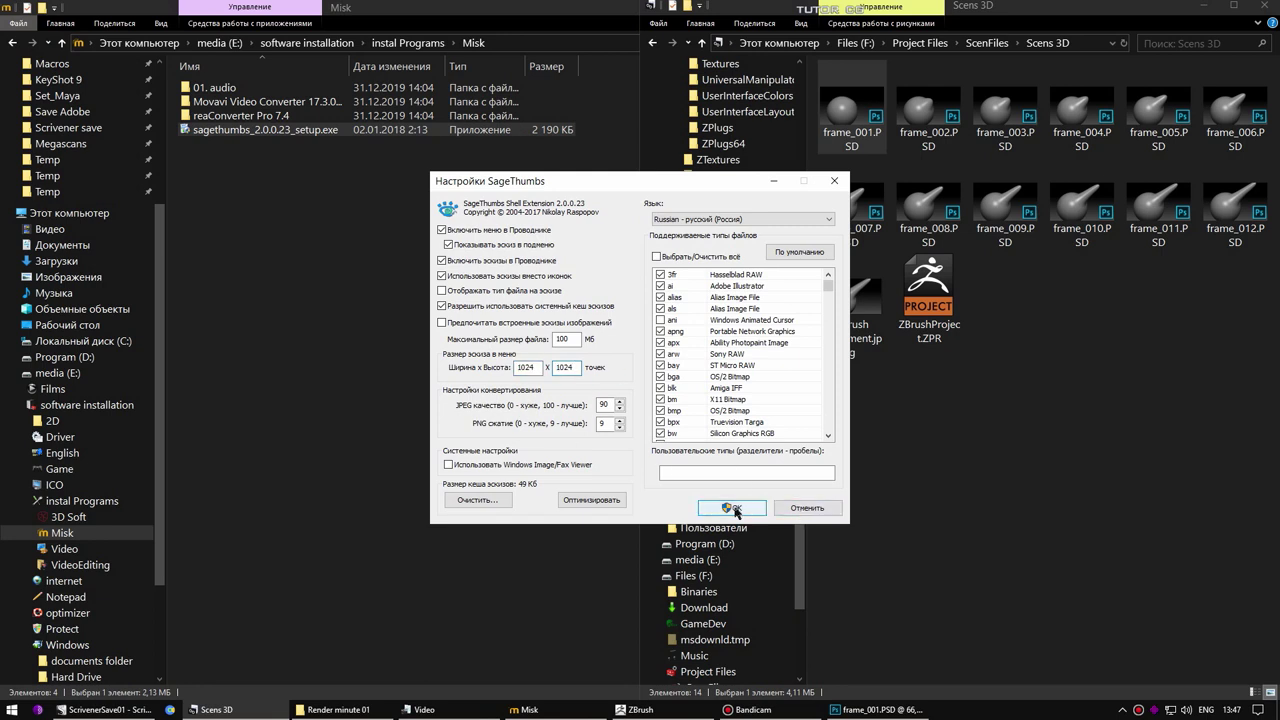
pyautogui.doubleClick(526, 367)
pyautogui.write('512')
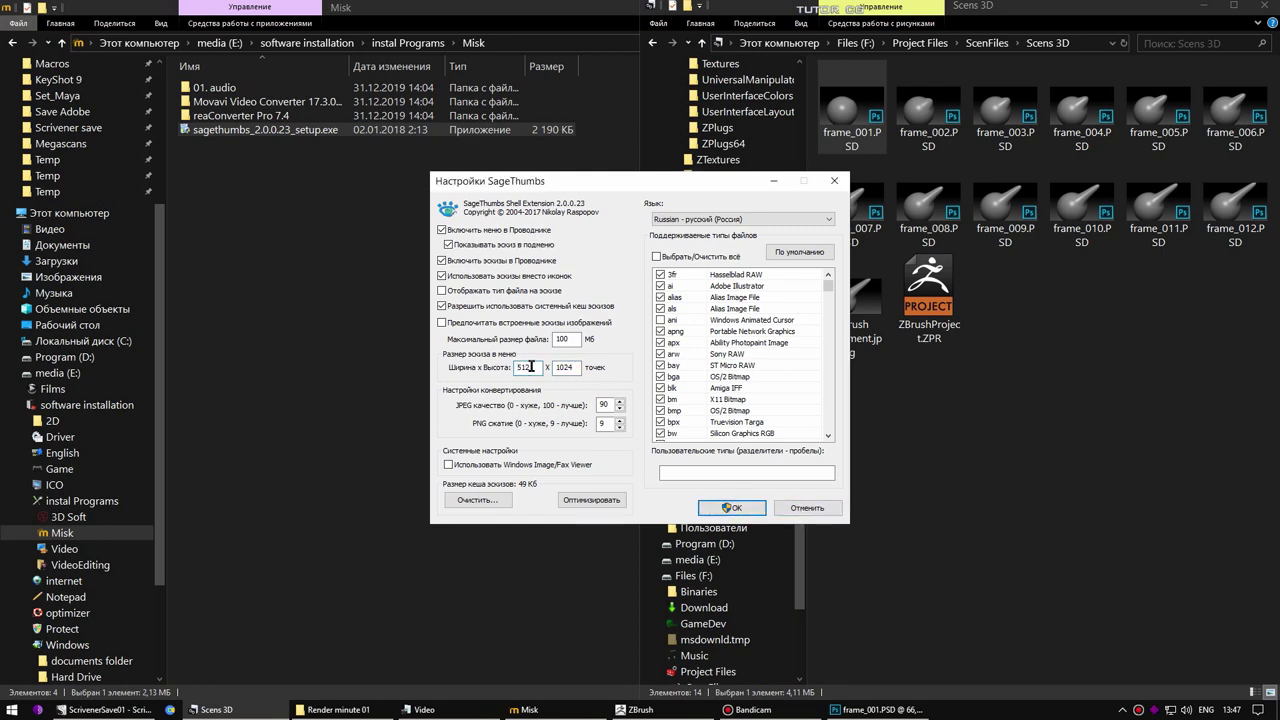
pyautogui.click(722, 508)
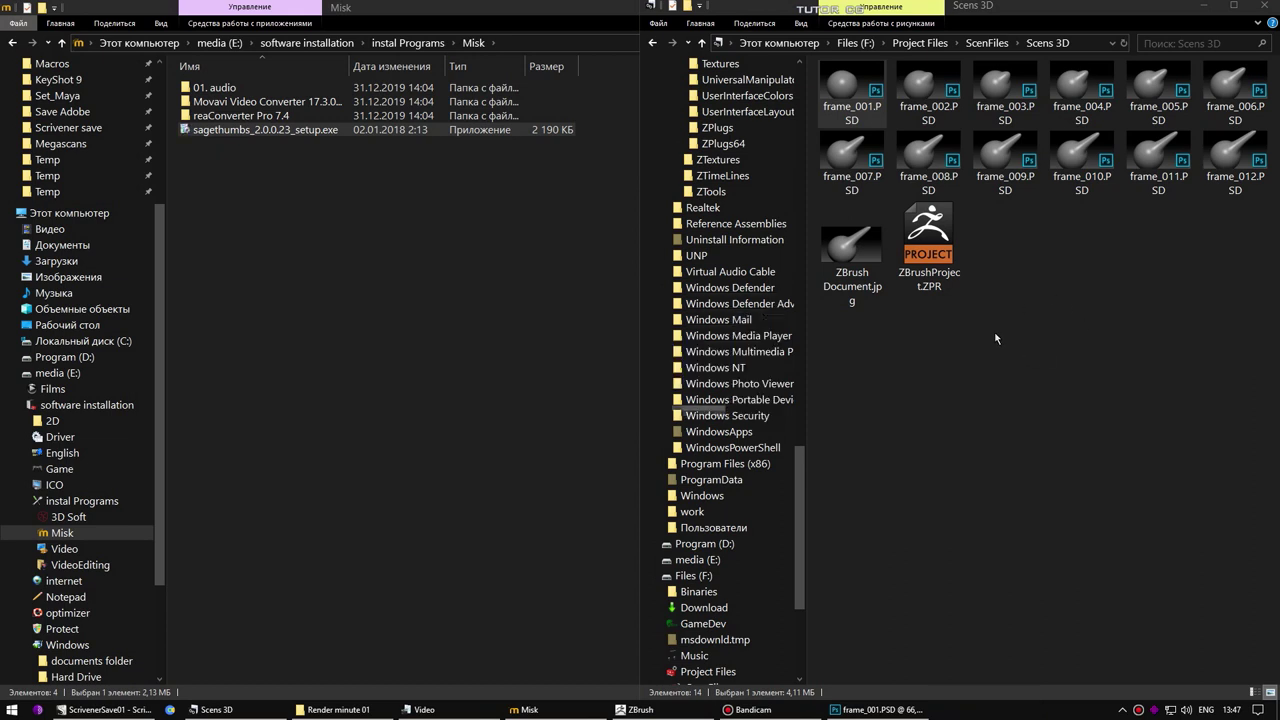
# Check the larger frame_001.PSD preview in its context menu, then select frame_002.PSD.
pyautogui.rightClick(864, 114)
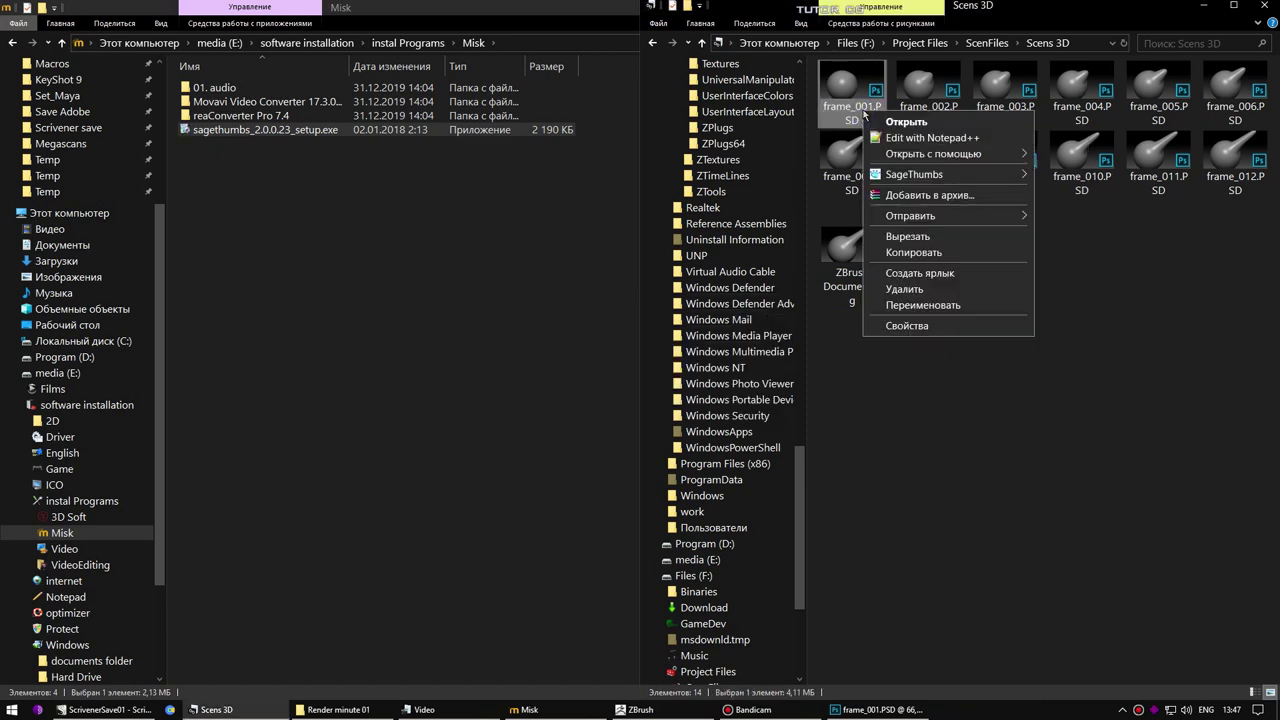
pyautogui.moveTo(914, 174)
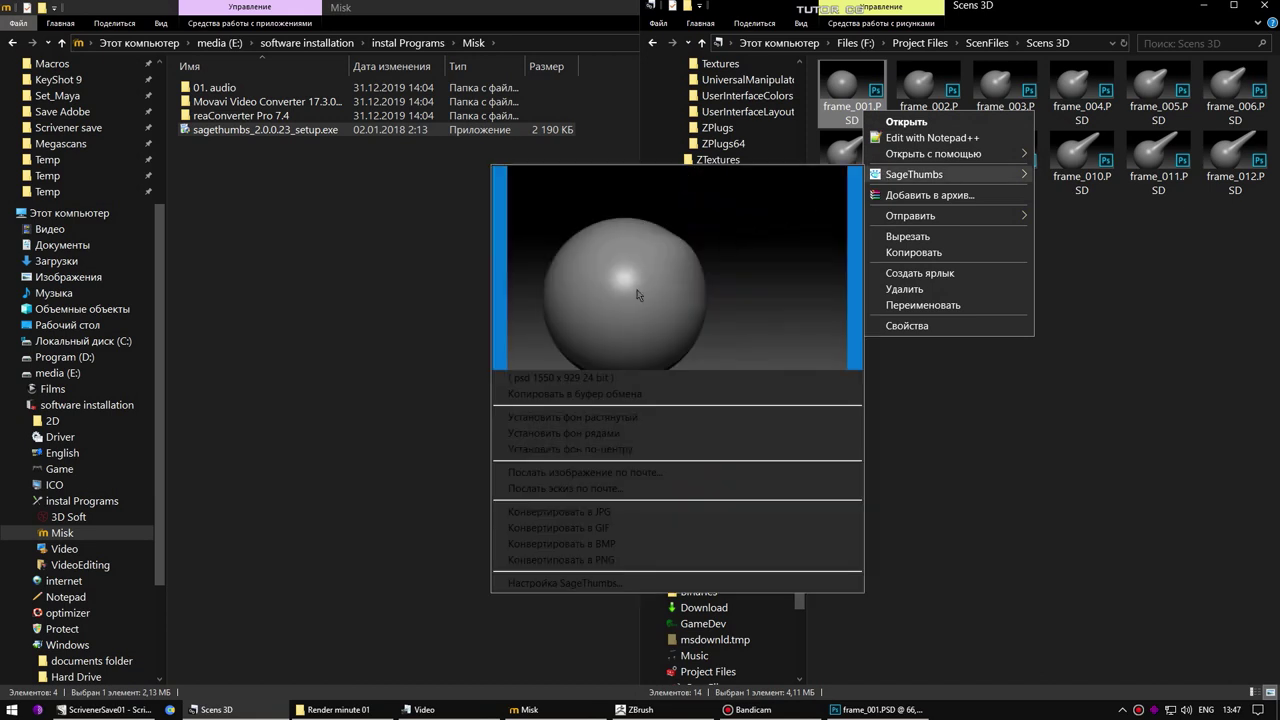
pyautogui.press('Escape')
pyautogui.press('Escape')
pyautogui.press('z')
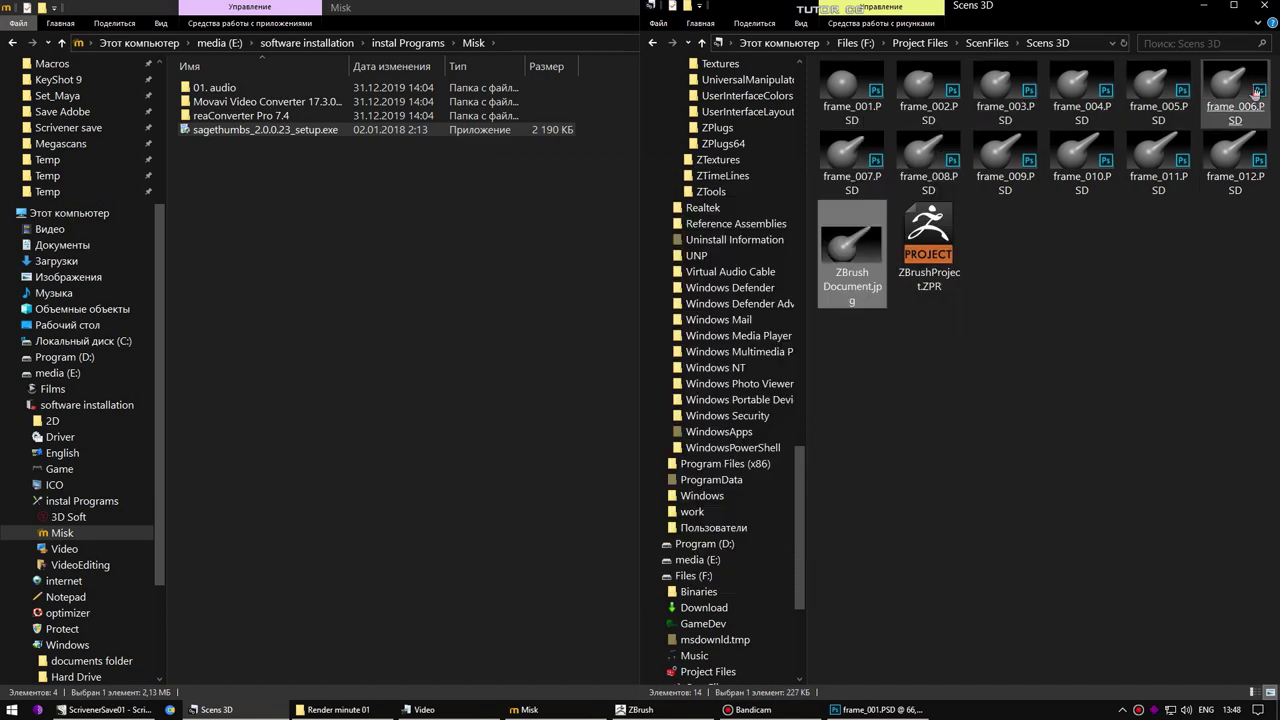
pyautogui.click(928, 95)
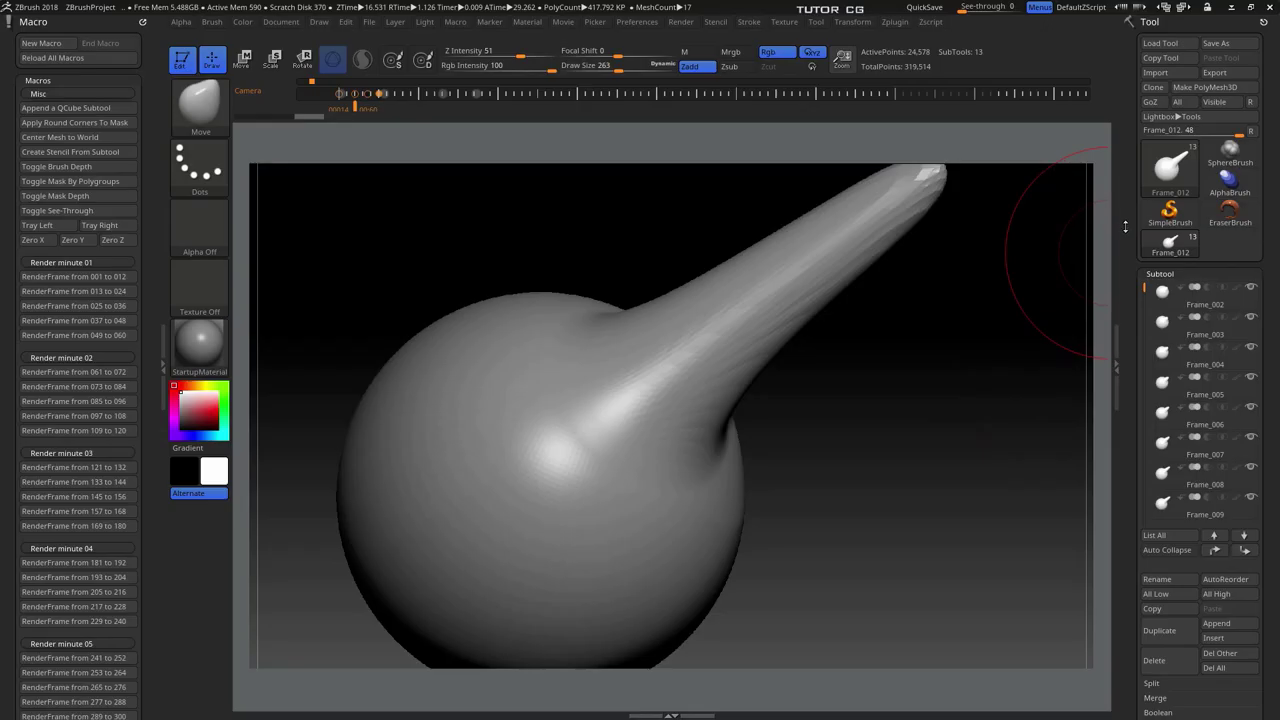
pyautogui.moveTo(1122, 279); pyautogui.dragTo(1143, 146)
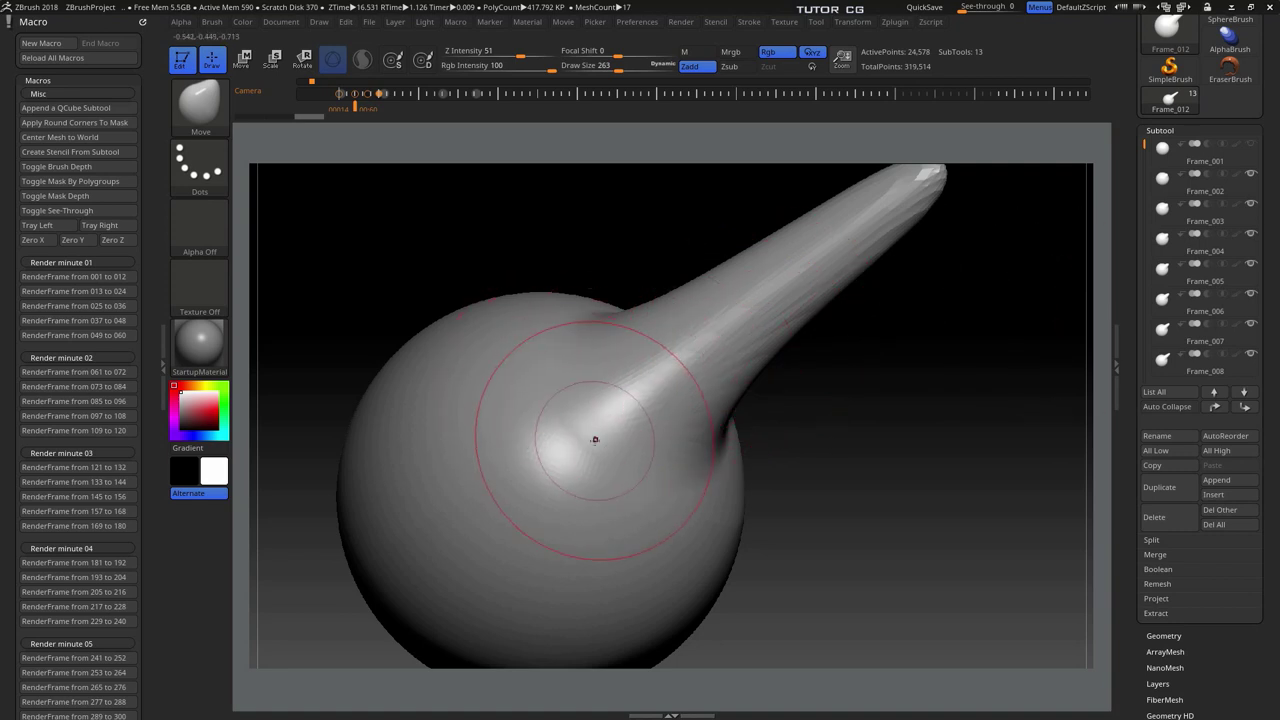
pyautogui.hotkey('shift', 'f')
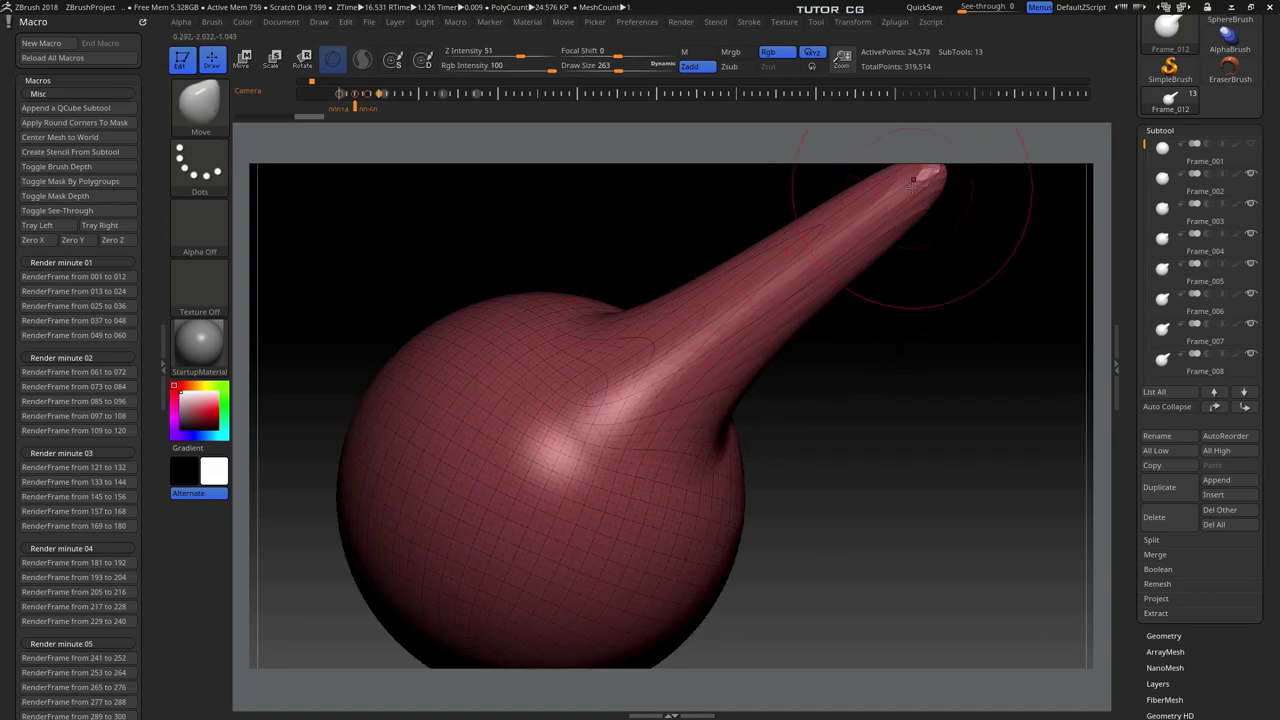
pyautogui.hotkey('shift', 'f')
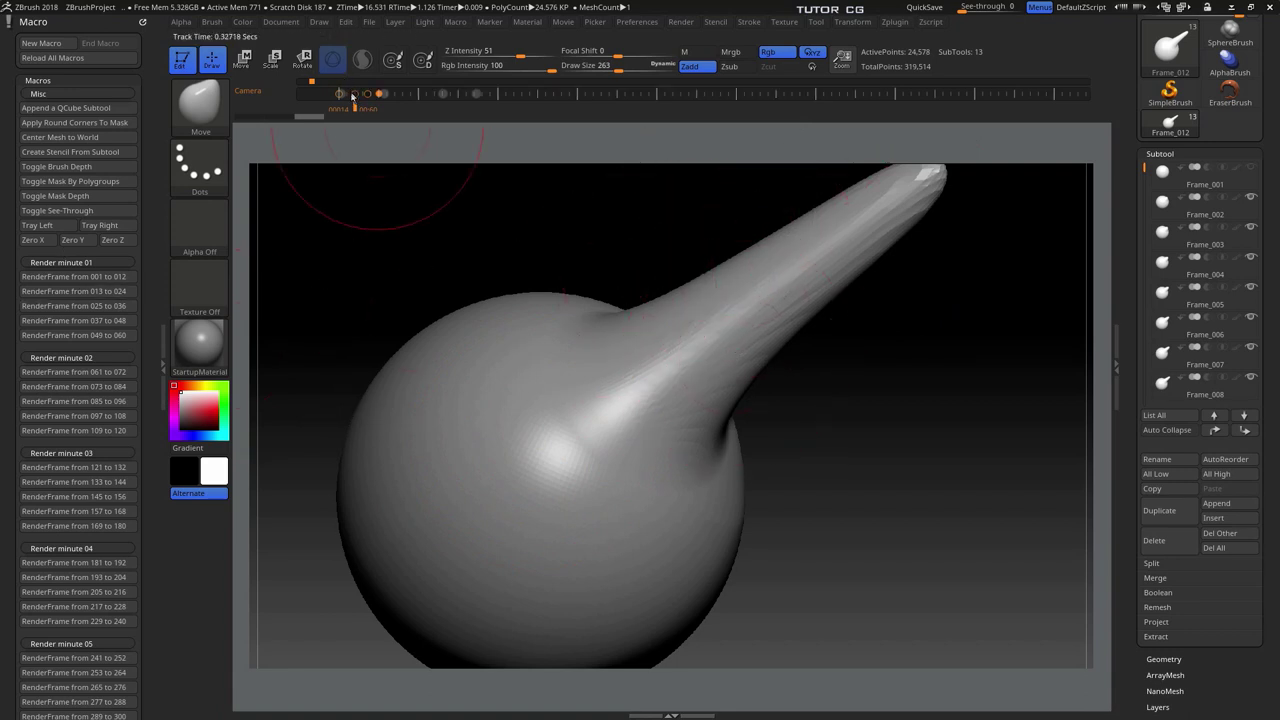
# Drag the timeline cursor back to an earlier keyframe so the sphere and spike update.
pyautogui.moveTo(355, 108)
pyautogui.mouseDown()
pyautogui.moveTo(340, 110)
pyautogui.moveTo(380, 113)
pyautogui.moveTo(342, 117)
pyautogui.mouseUp()
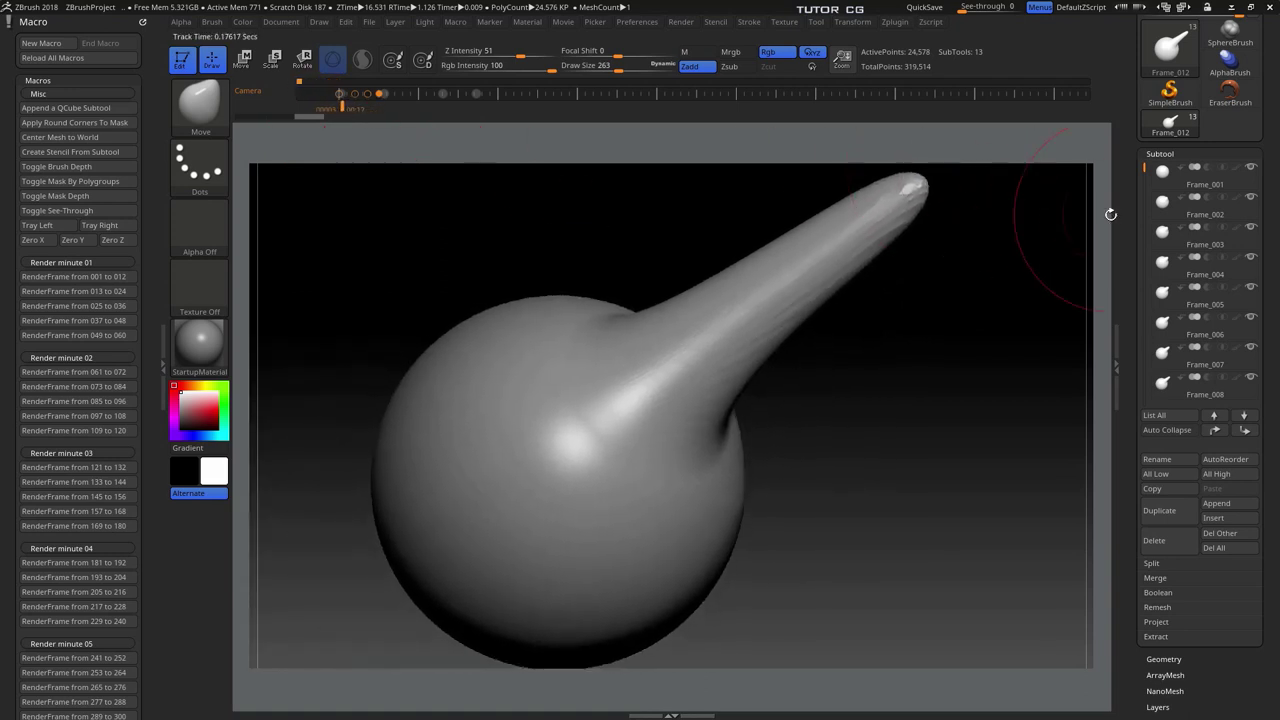
pyautogui.moveTo(1128, 210); pyautogui.dragTo(1128, 215)
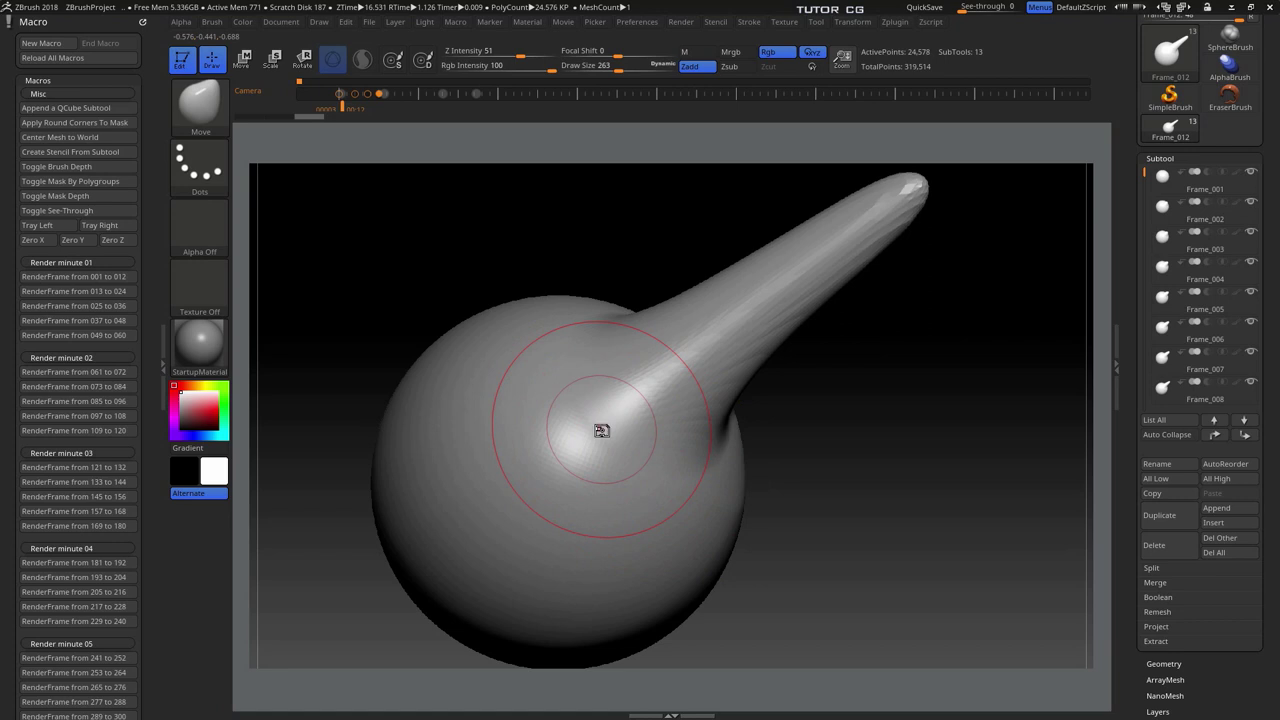
# Pull a tall, narrow horn up from the sphere's top beside the spike with the Move brush.
pyautogui.moveTo(598, 429); pyautogui.dragTo(574, 379)
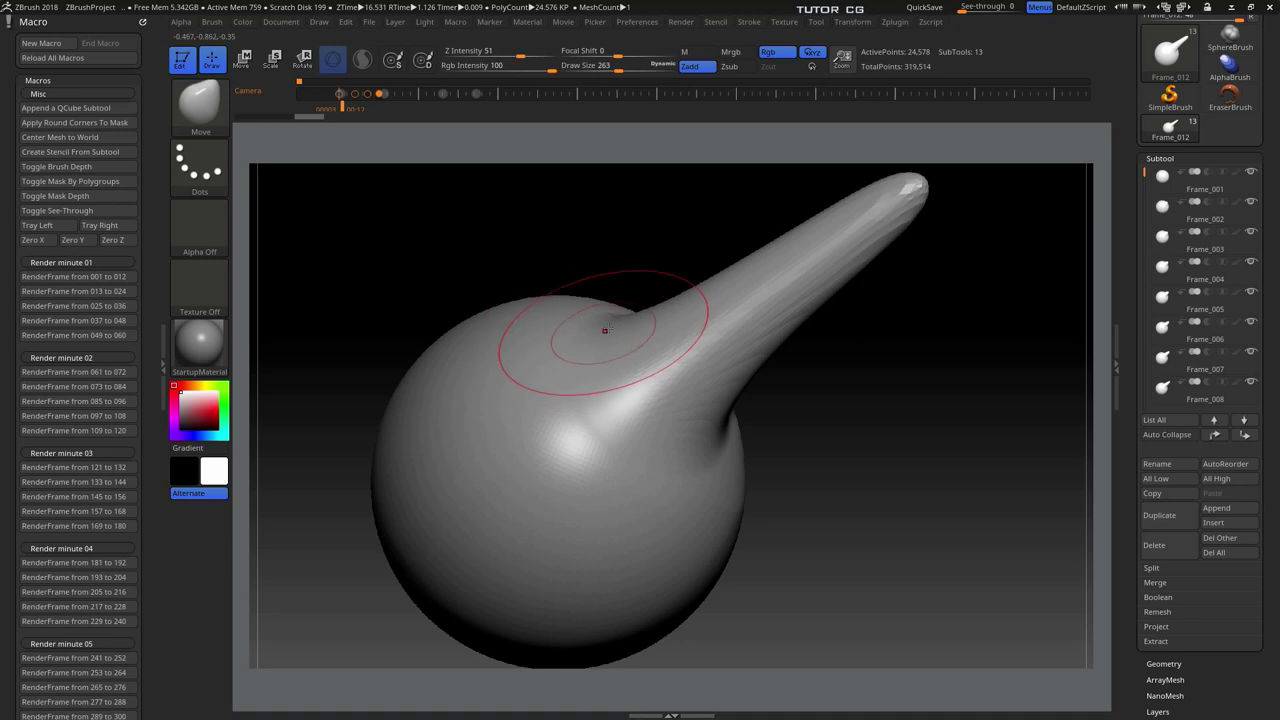
pyautogui.moveTo(577, 344)
pyautogui.mouseDown()
pyautogui.moveTo(596, 320)
pyautogui.moveTo(594, 394)
pyautogui.moveTo(648, 453)
pyautogui.mouseUp()
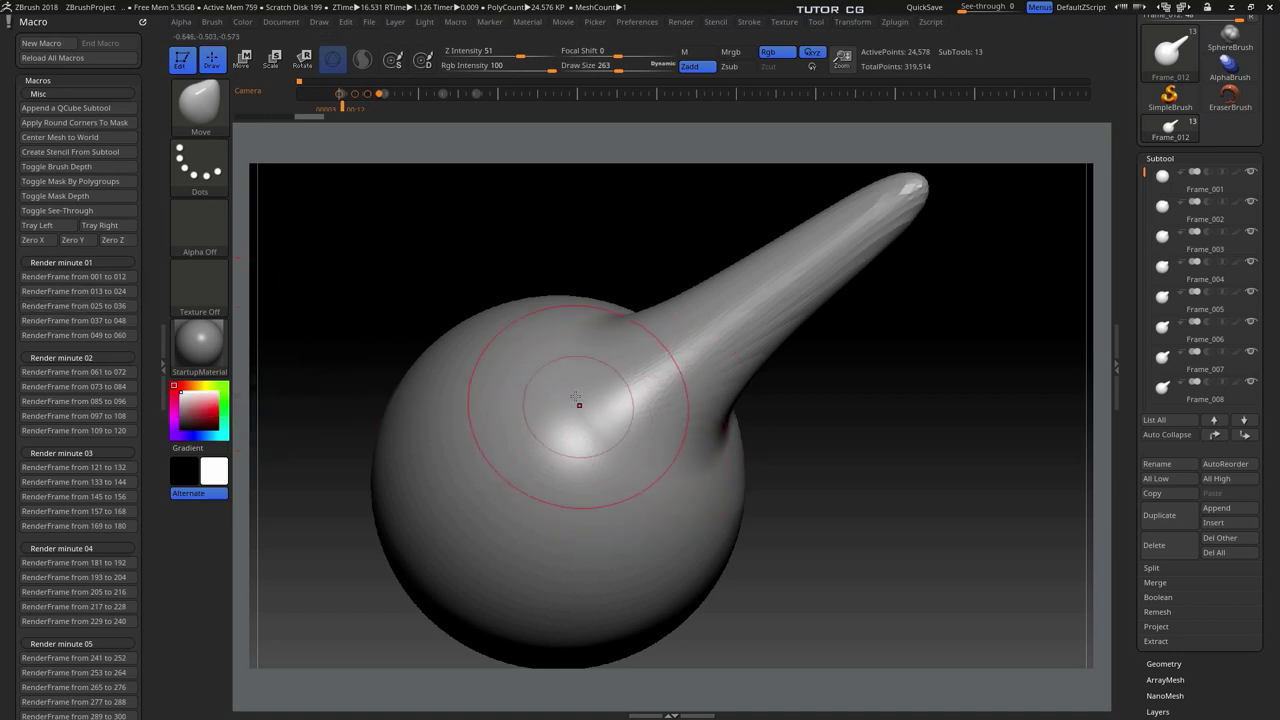
pyautogui.moveTo(574, 403); pyautogui.dragTo(587, 467)
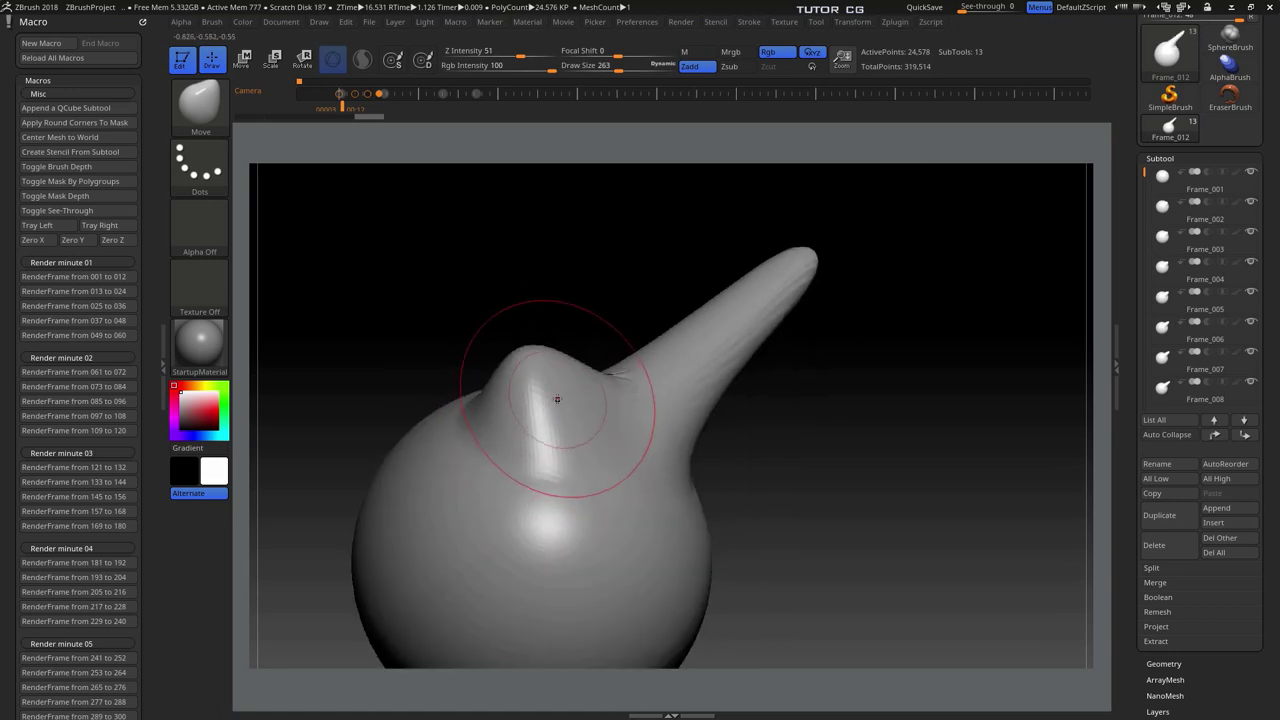
pyautogui.moveTo(541, 372); pyautogui.dragTo(560, 313)
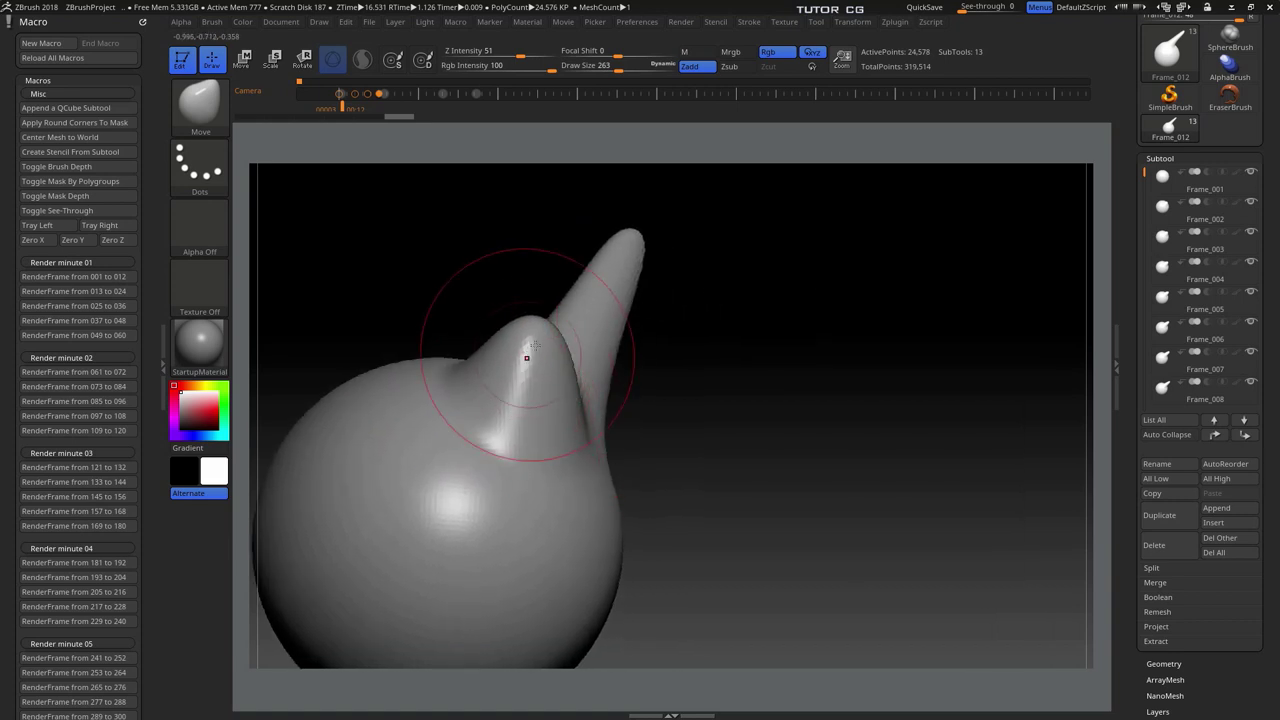
pyautogui.moveTo(510, 340); pyautogui.dragTo(584, 354)
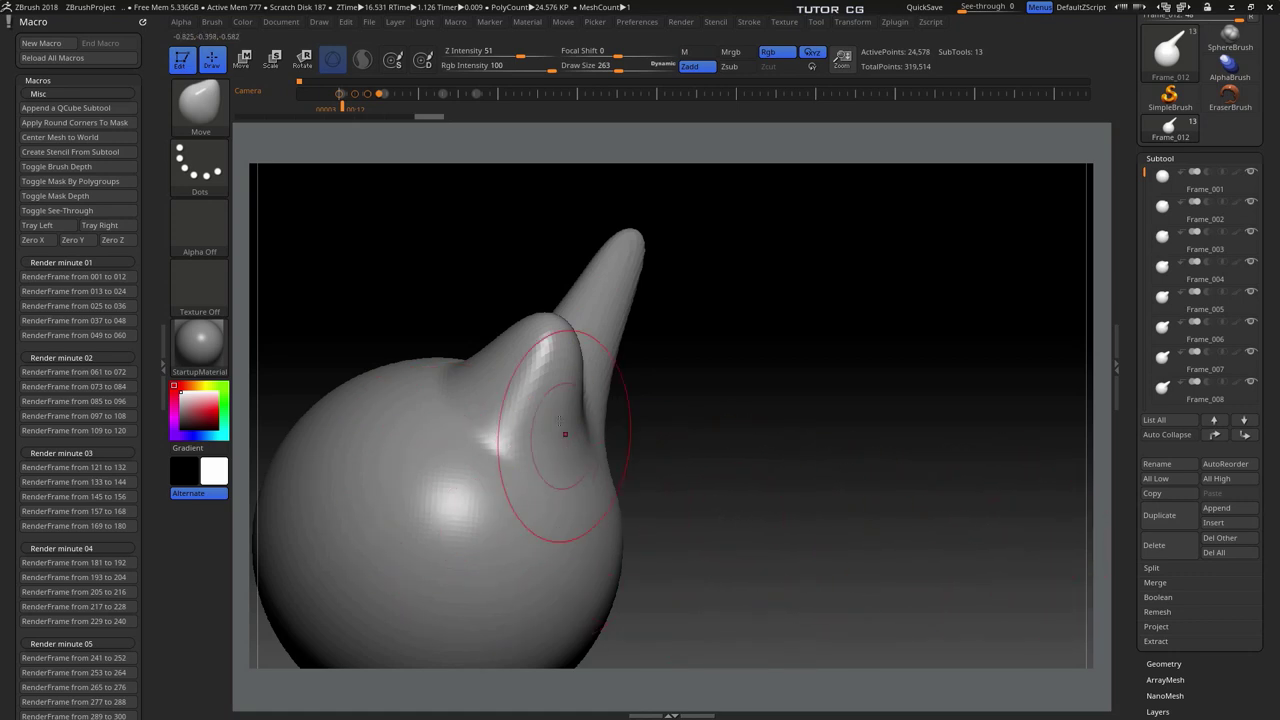
# Rotate the model and push a bulge out on the body's right shoulder.
pyautogui.moveTo(640, 477); pyautogui.dragTo(598, 475)
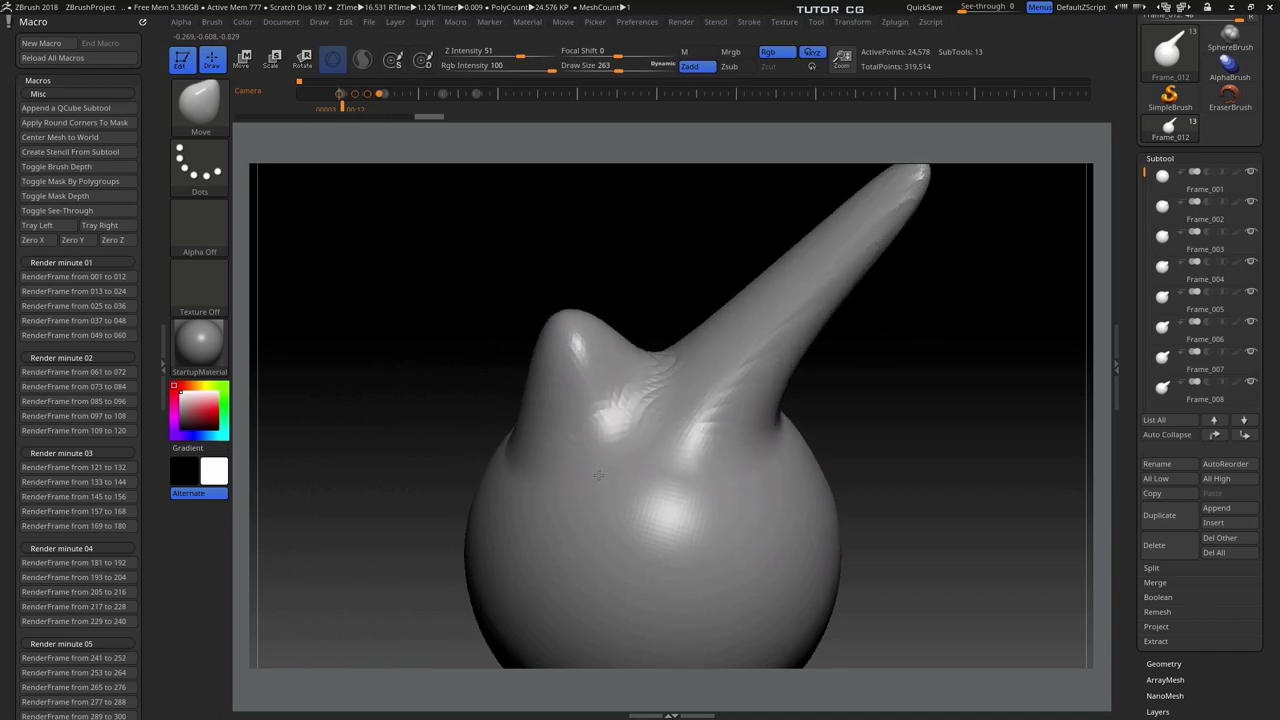
pyautogui.moveTo(598, 475); pyautogui.dragTo(800, 380)
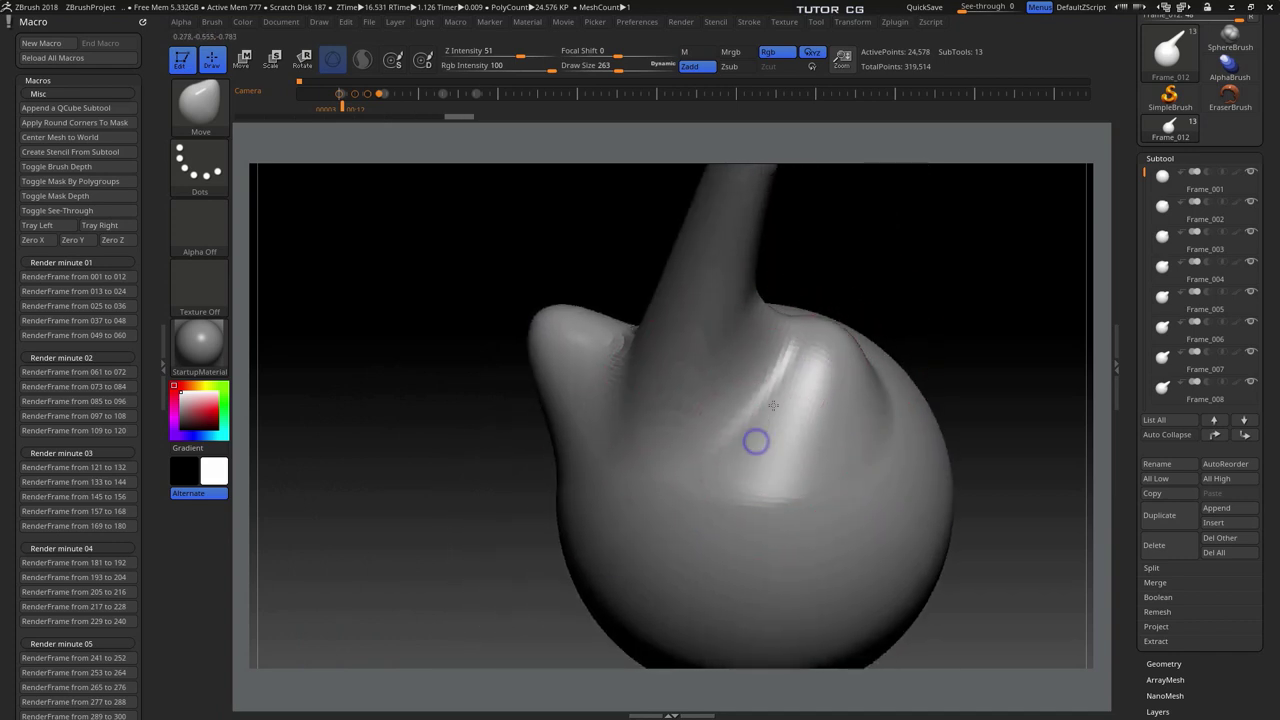
pyautogui.moveTo(755, 441); pyautogui.dragTo(846, 423)
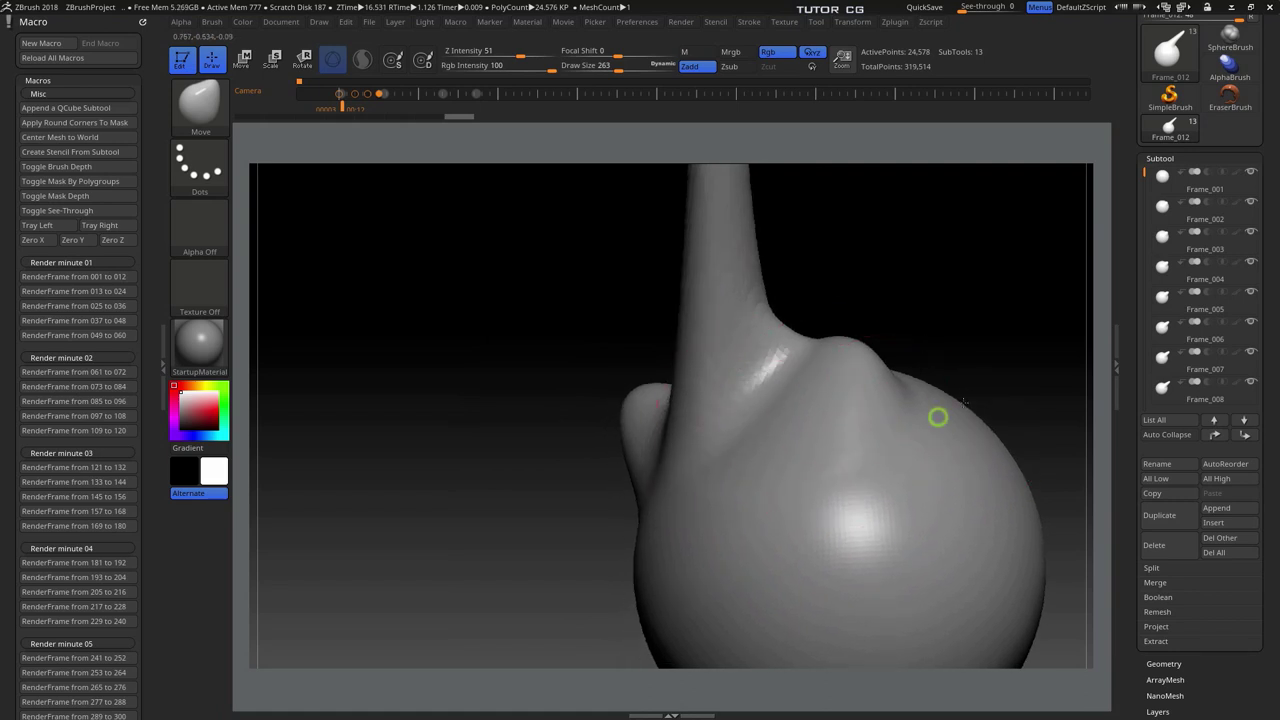
pyautogui.moveTo(937, 417); pyautogui.dragTo(898, 402)
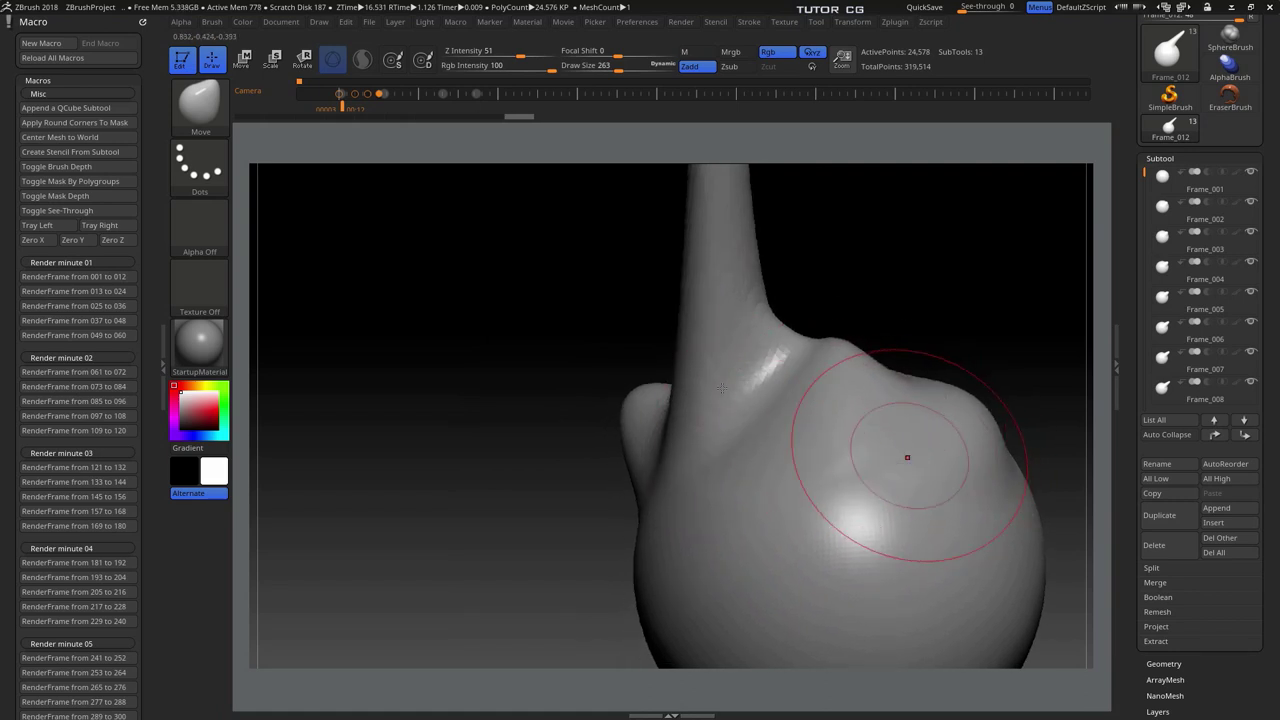
pyautogui.moveTo(908, 454)
pyautogui.mouseDown()
pyautogui.moveTo(828, 439)
pyautogui.moveTo(872, 432)
pyautogui.mouseUp()
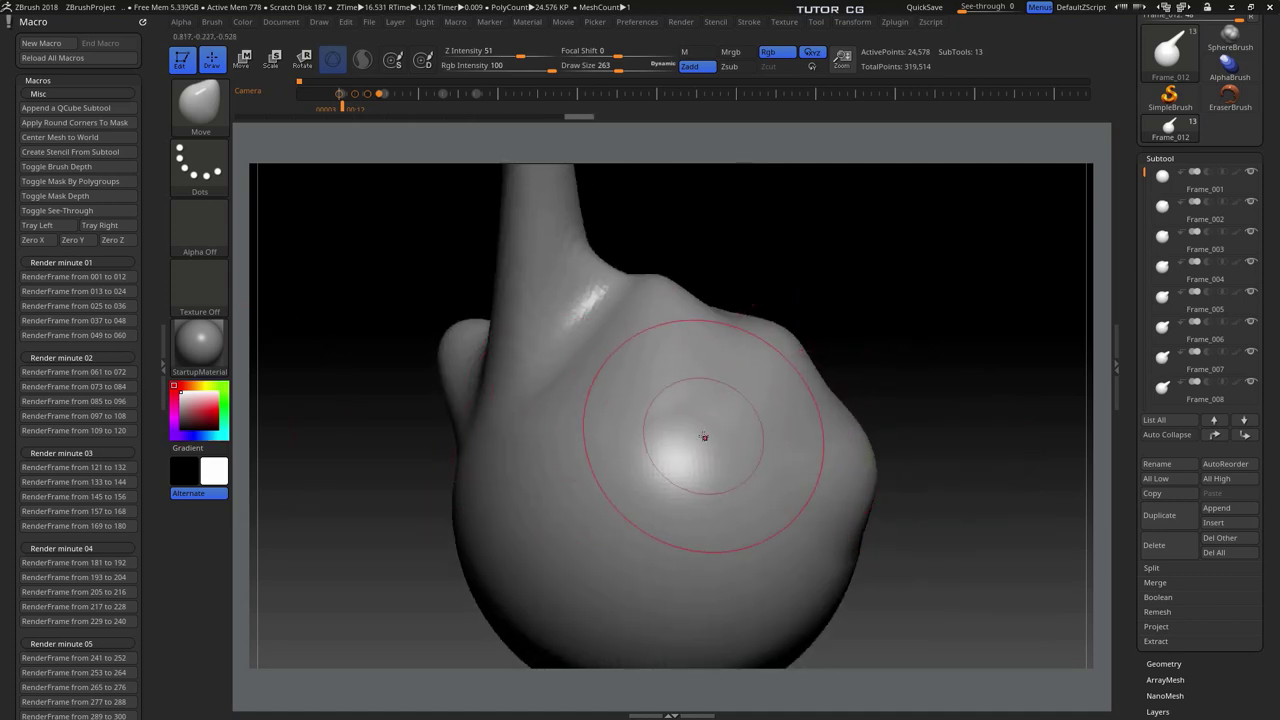
pyautogui.moveTo(1126, 291); pyautogui.dragTo(1132, 251)
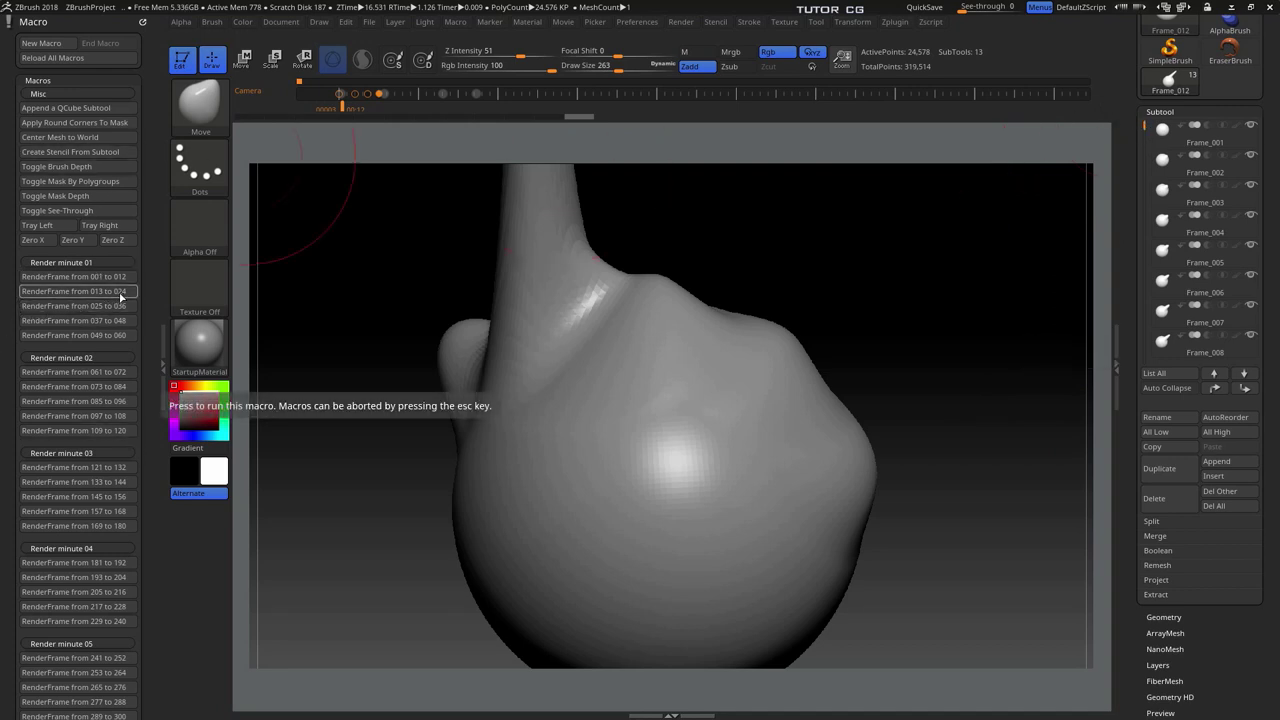
# Run the Render minute 01 macro RenderFrame from 013 to 024.
pyautogui.click(78, 291)
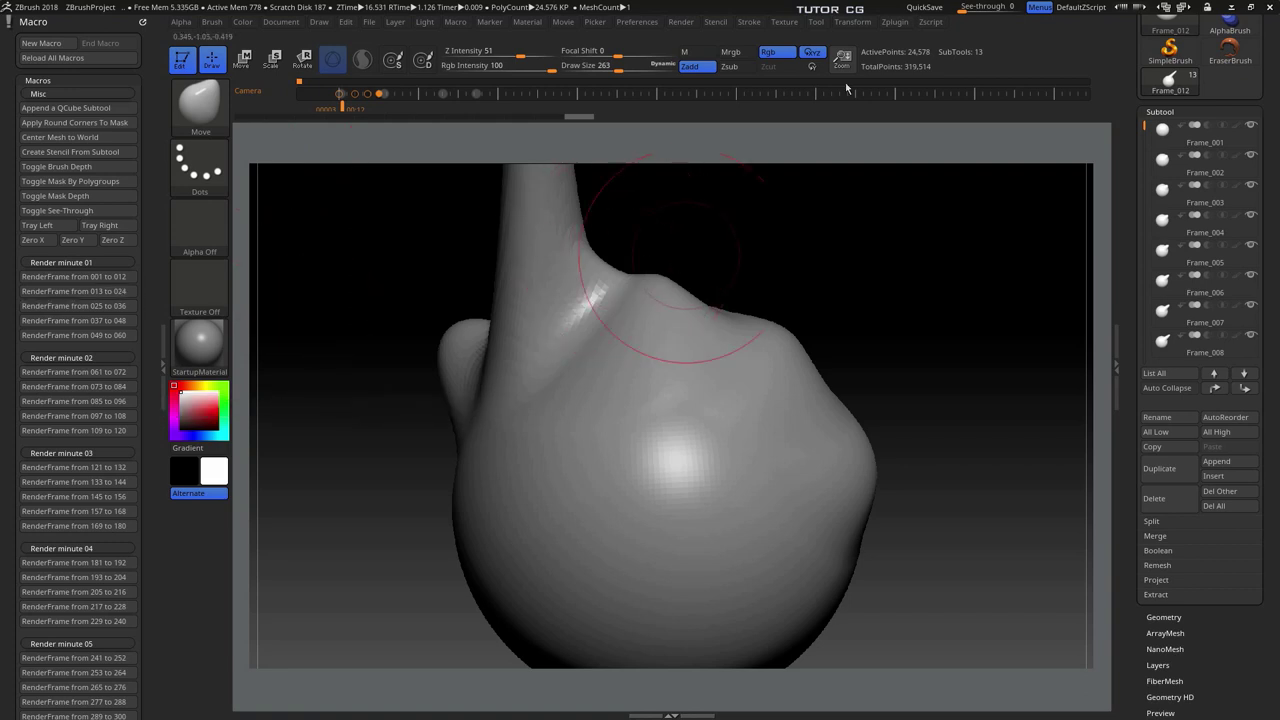
pyautogui.click(689, 24)
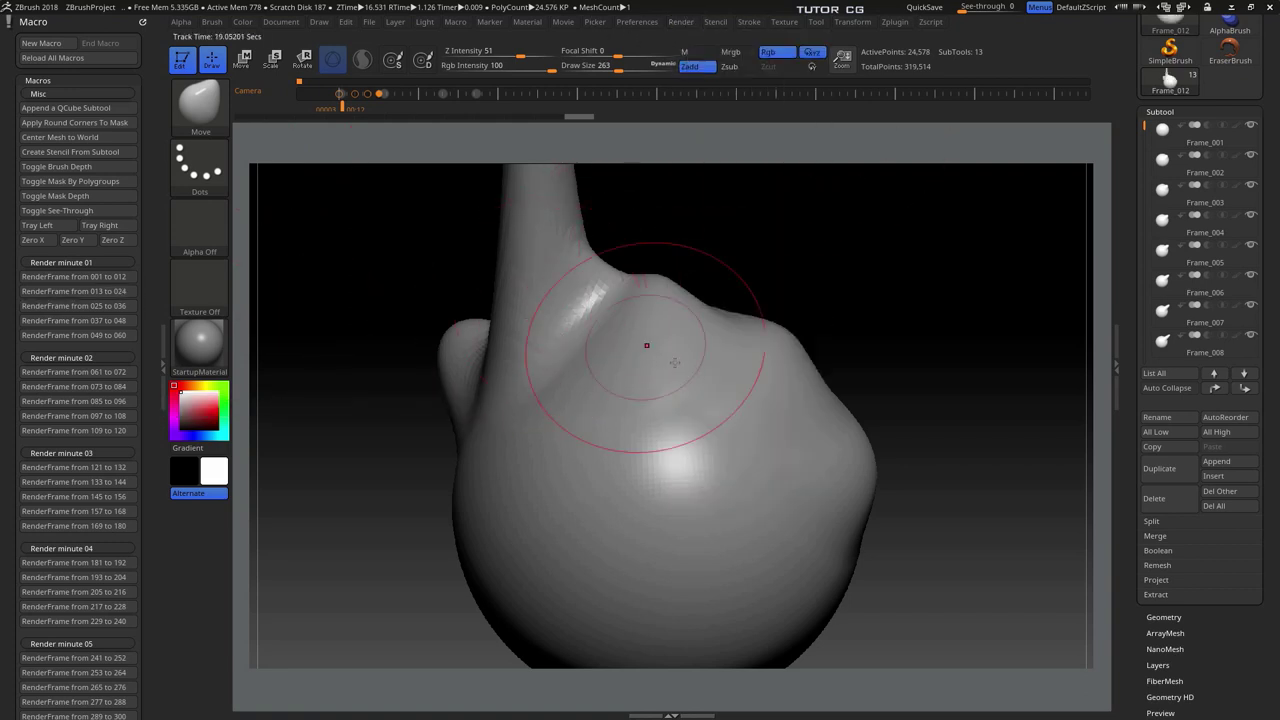